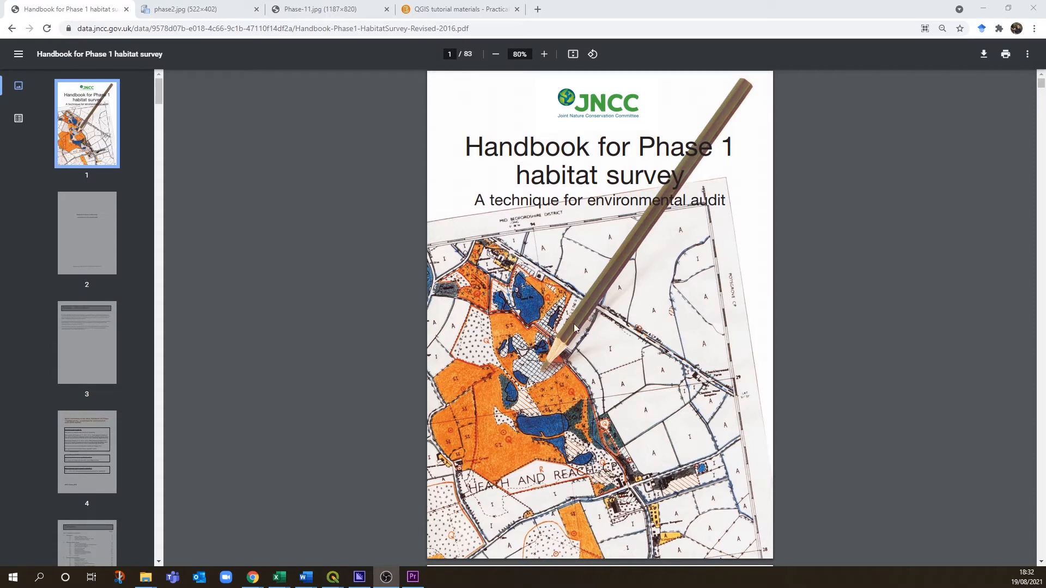
# View the example Phase 1 habitat map of South Killingholme, Hull, and switch to QGIS
pyautogui.click(303, 11)
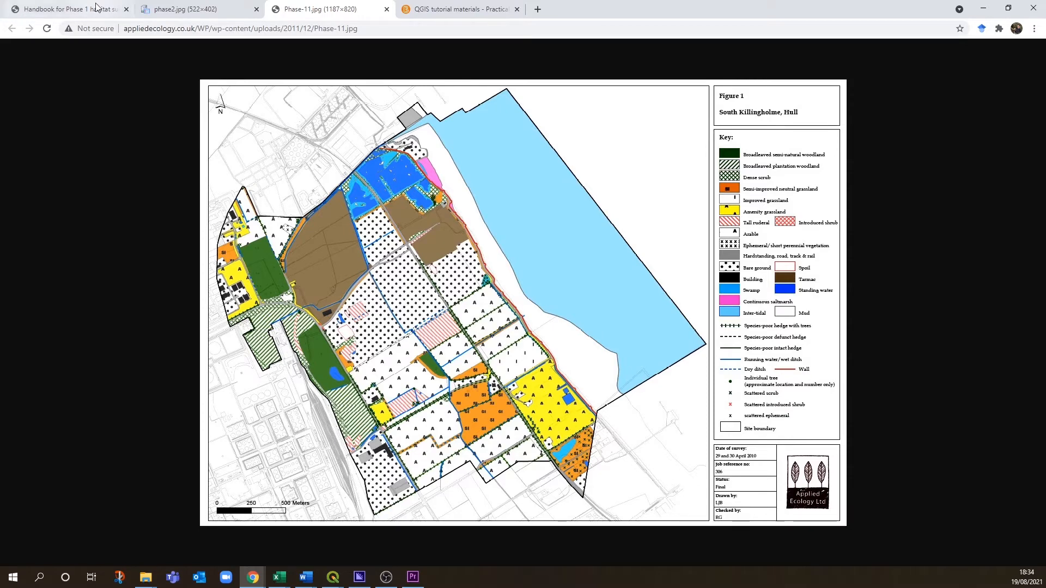
pyautogui.click(984, 8)
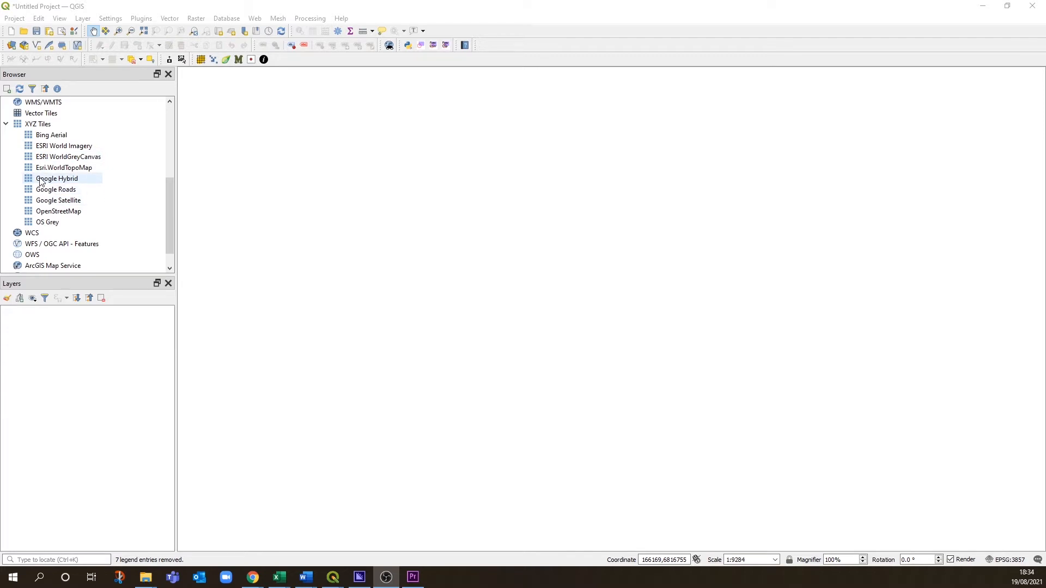
# Add the Google Satellite XYZ tiles as a basemap and bring the wooded survey site beside the road into view
pyautogui.moveTo(39, 200); pyautogui.dragTo(336, 252)
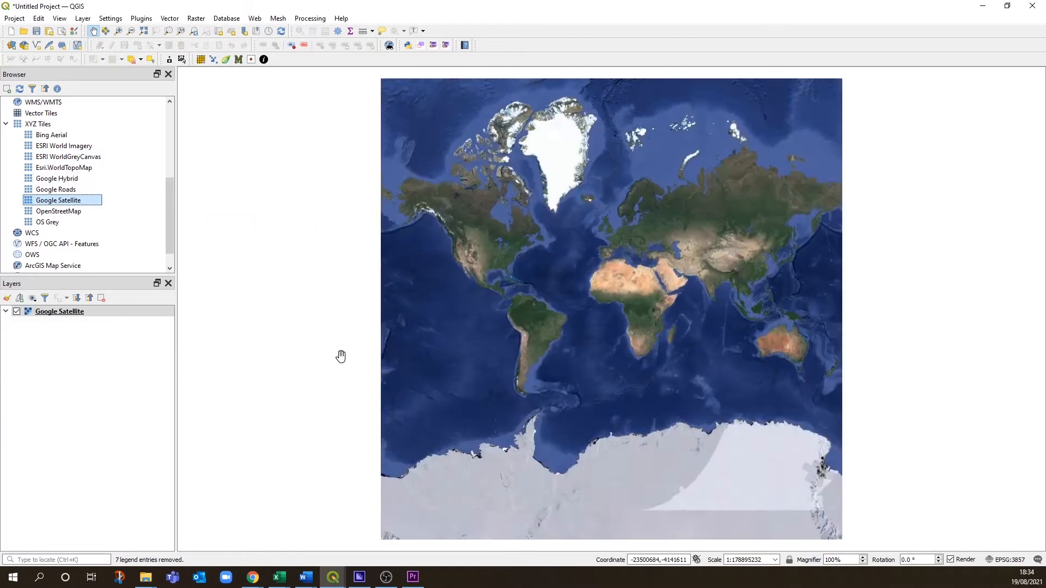
pyautogui.scroll(2, 638, 235)
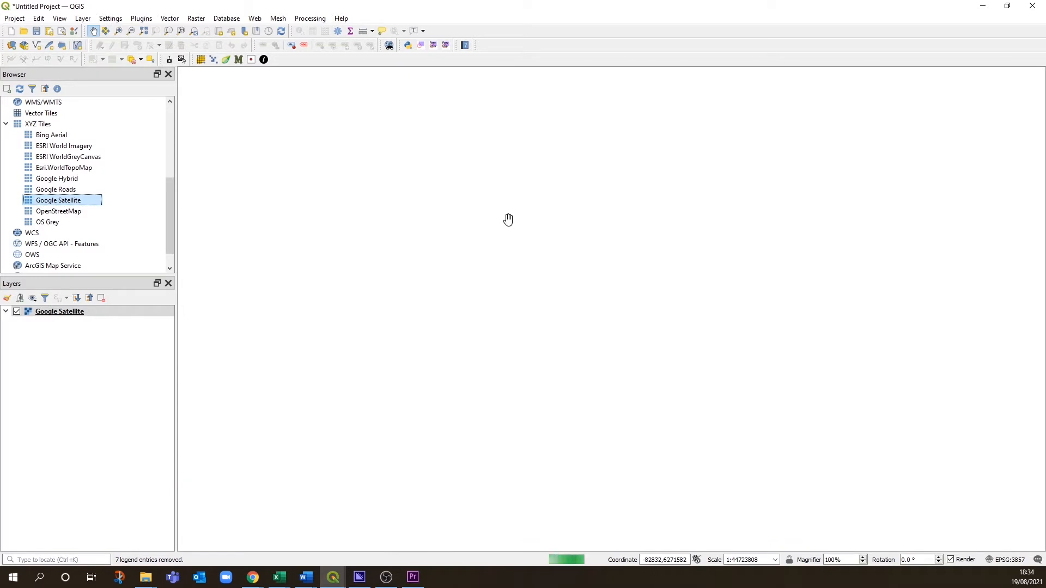
pyautogui.scroll(3, 509, 199)
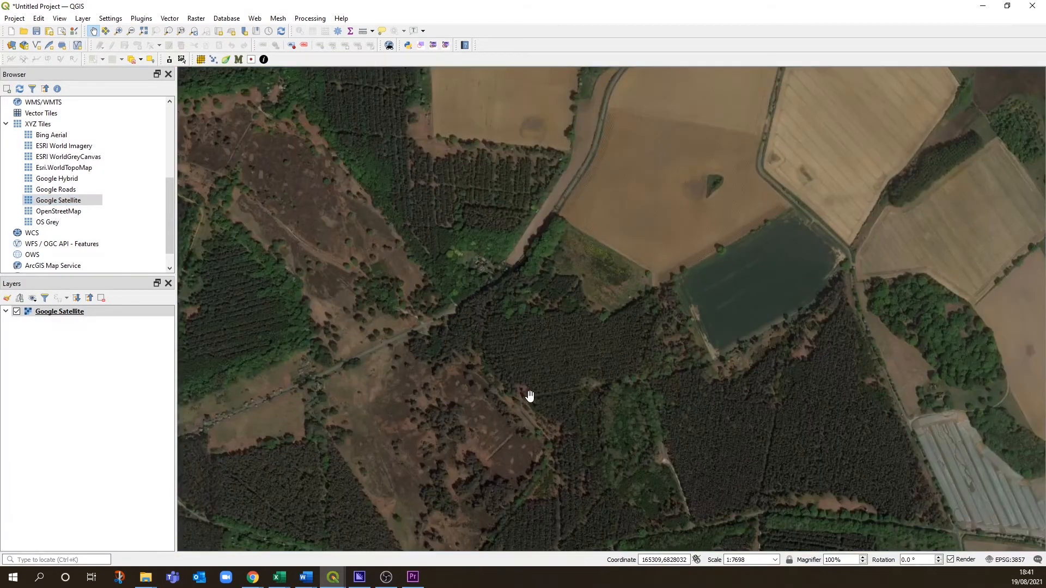
pyautogui.scroll(1, 541, 402)
pyautogui.moveTo(606, 277); pyautogui.dragTo(609, 323)
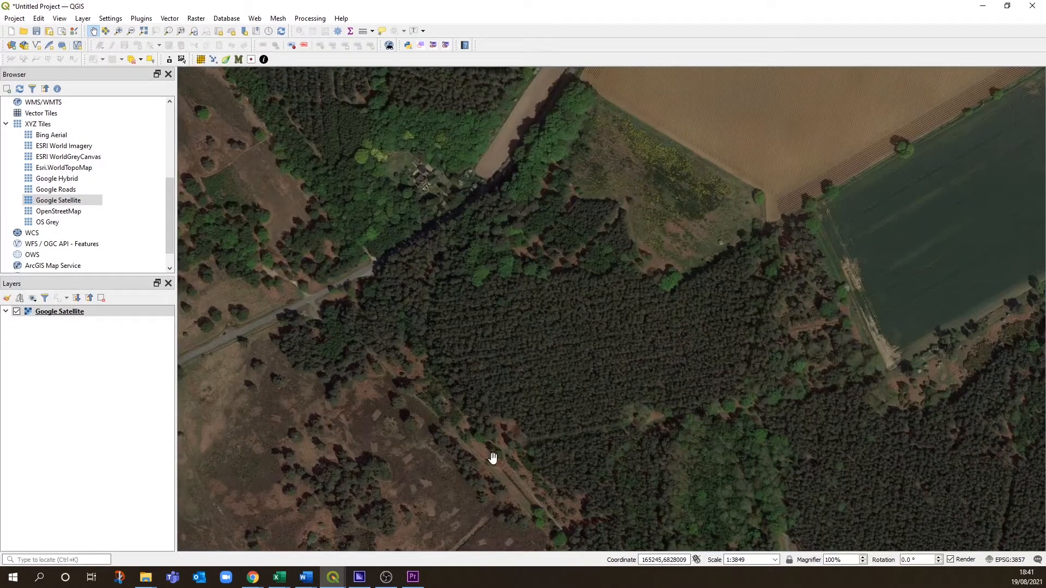
pyautogui.click(51, 385)
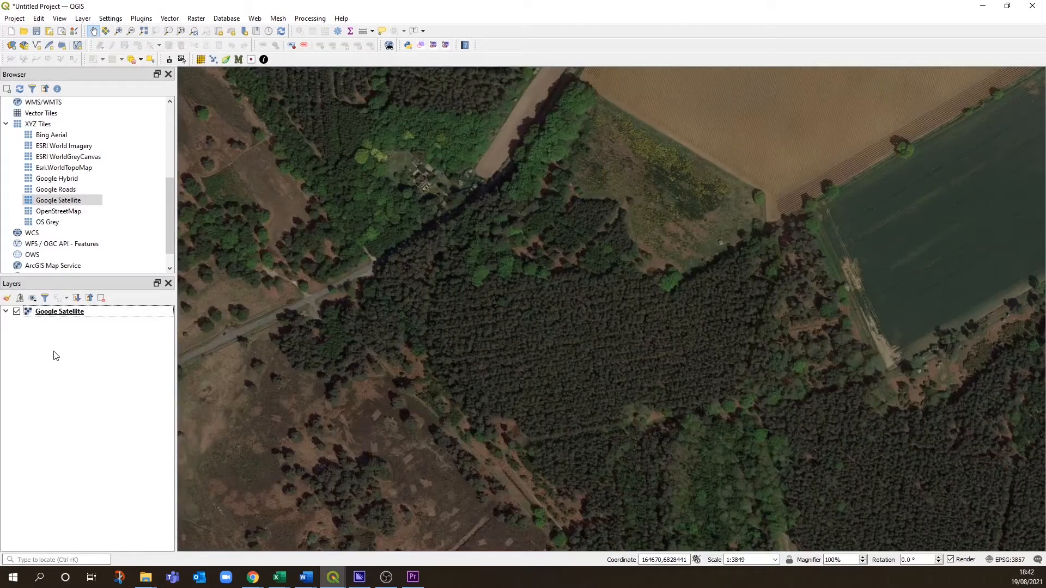
# Start a new shapefile layer and set its file to SurveyArea in the P1TutorialFiles\Phase1shapefiles folder
pyautogui.click(37, 46)
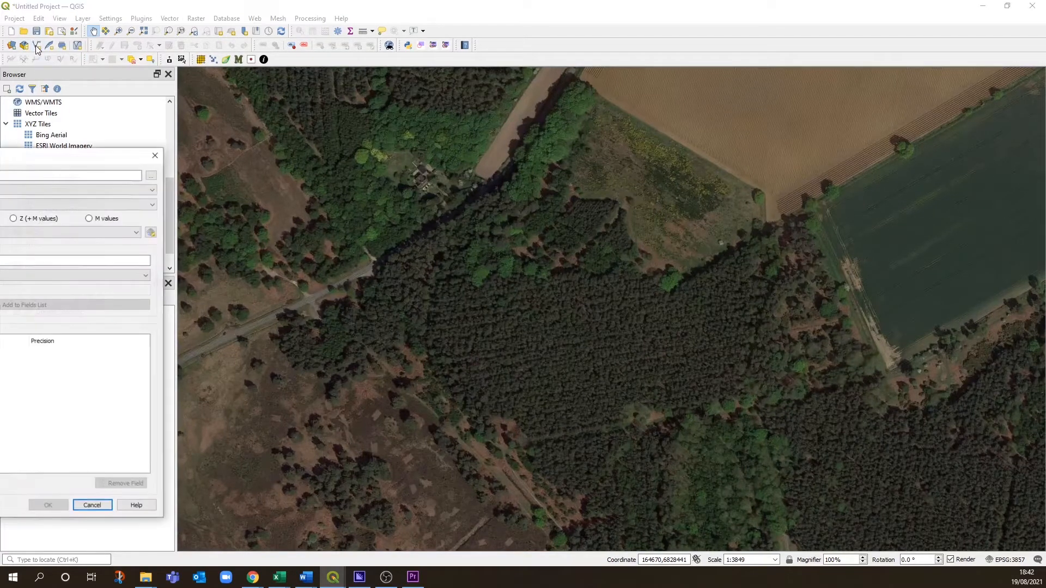
pyautogui.moveTo(56, 158); pyautogui.dragTo(451, 161)
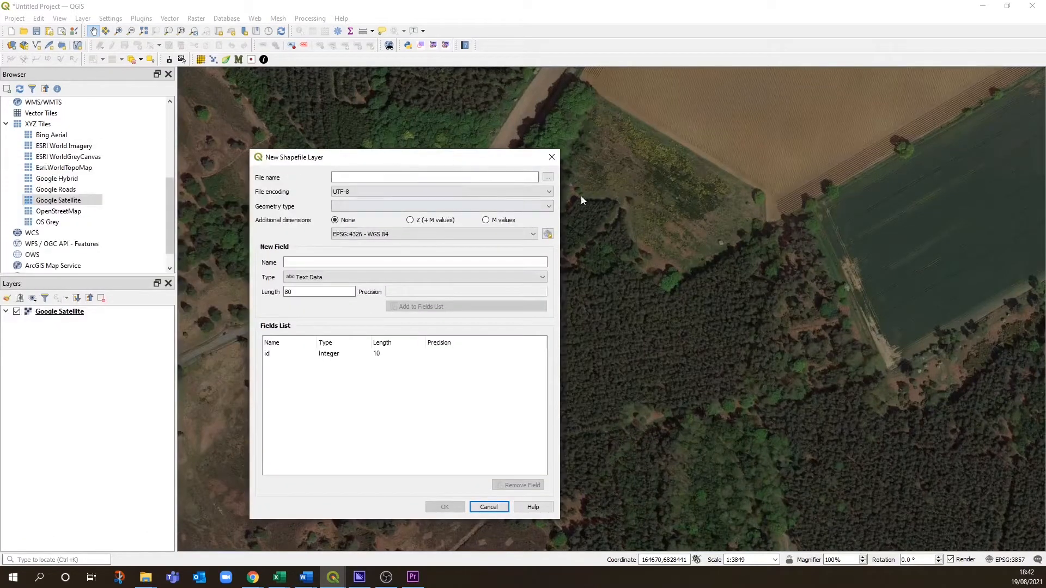
pyautogui.click(548, 178)
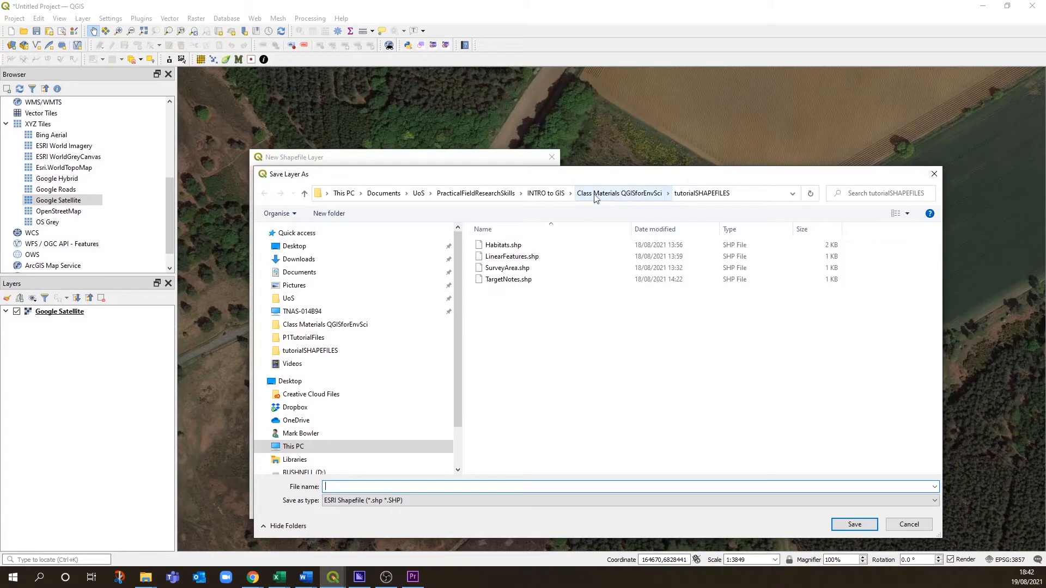
pyautogui.click(554, 197)
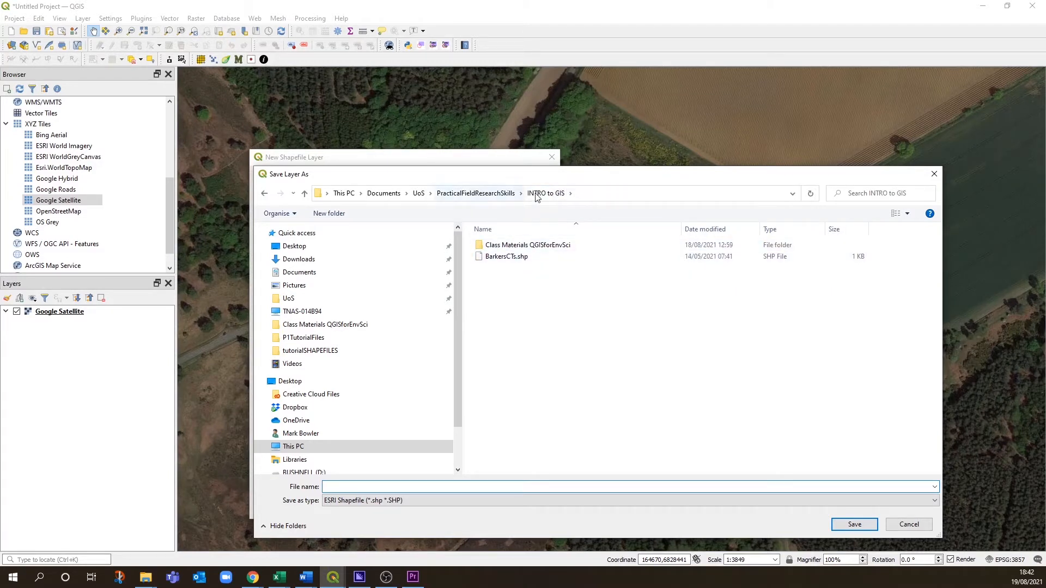
pyautogui.doubleClick(526, 245)
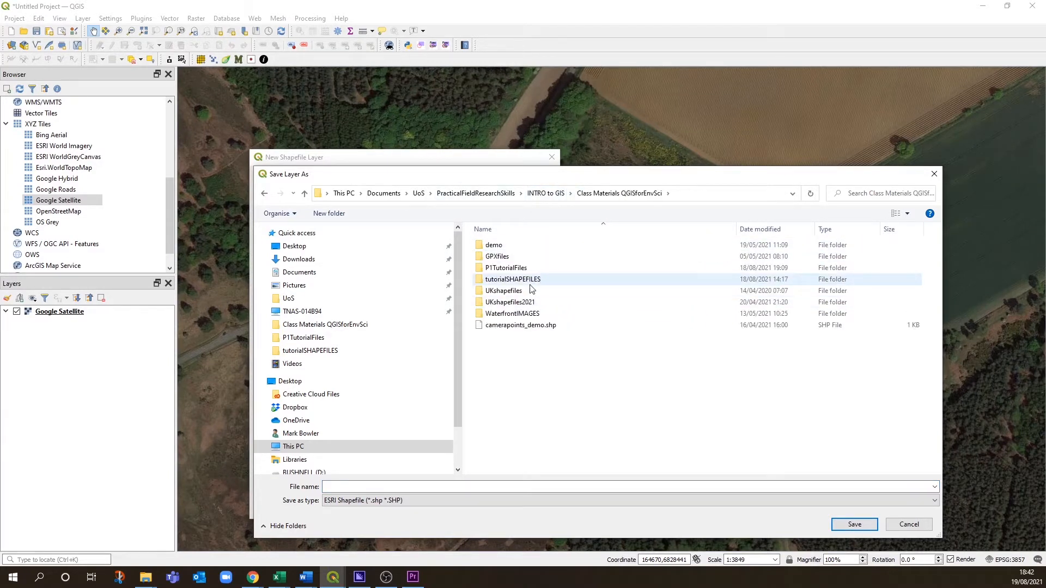
pyautogui.doubleClick(502, 270)
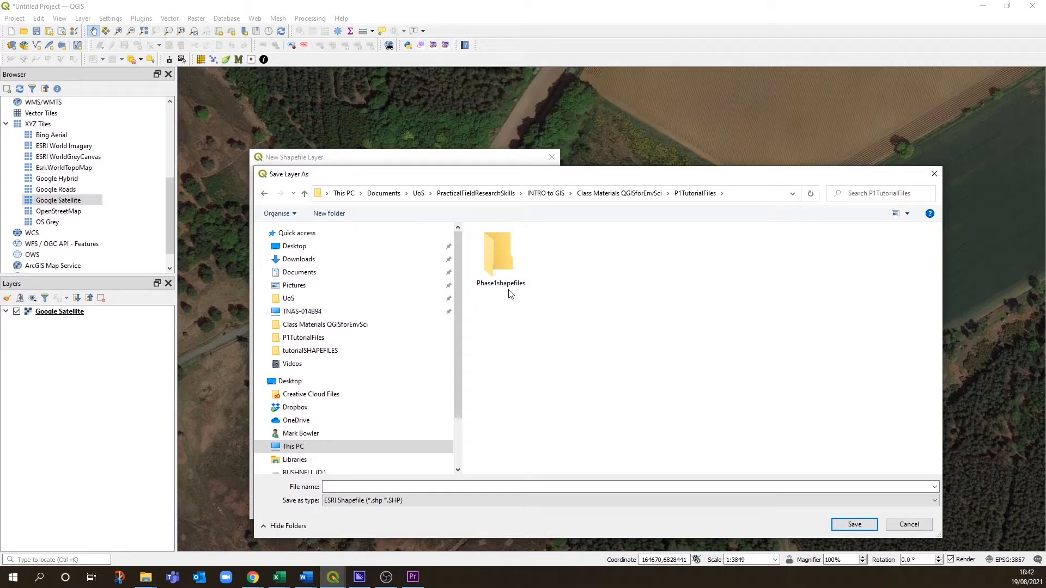
pyautogui.doubleClick(498, 247)
pyautogui.click(493, 486)
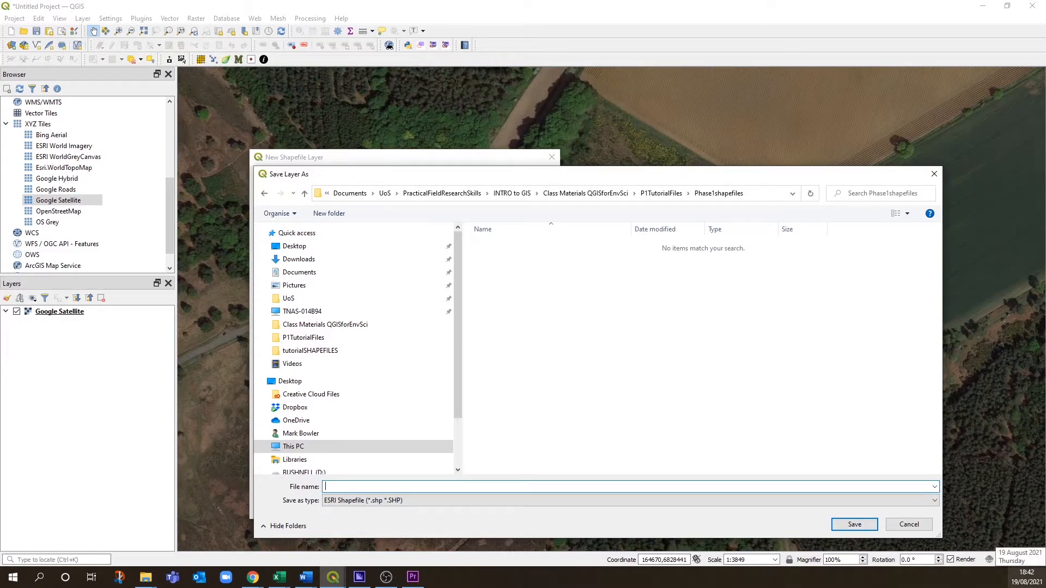
pyautogui.write('Studa')
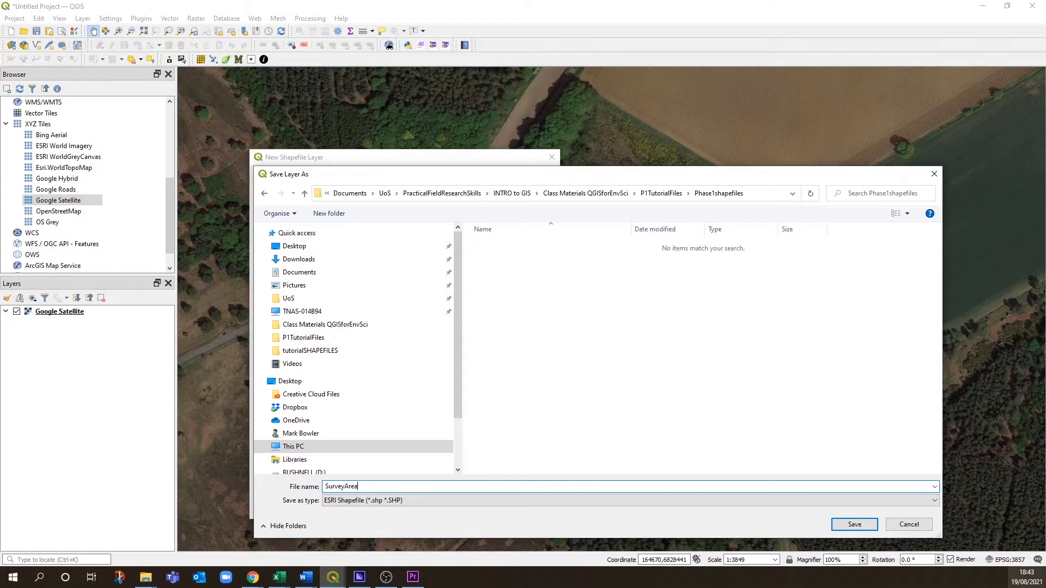
pyautogui.click(853, 525)
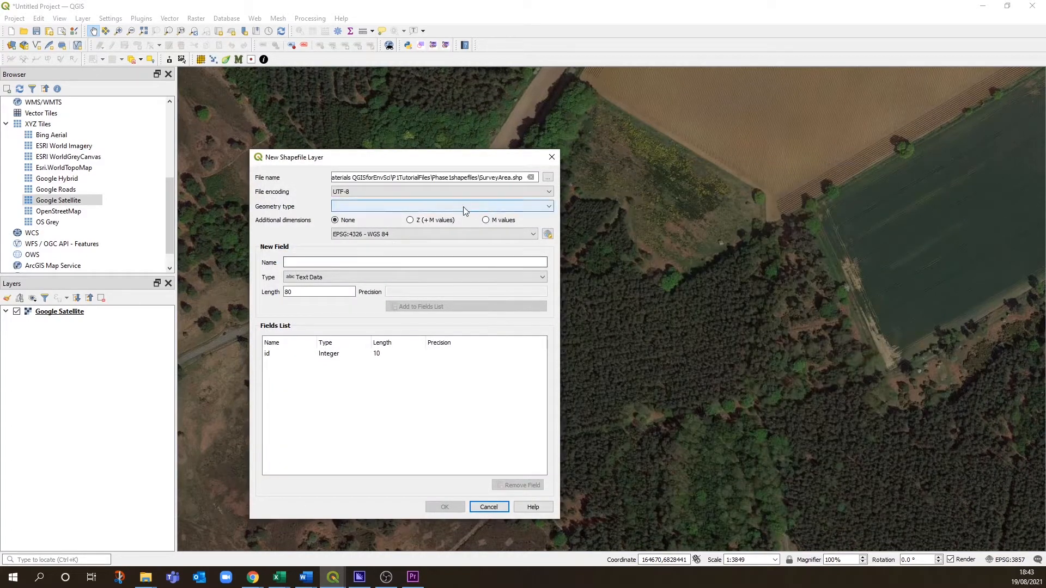
# Set the geometry type to Polygon, add a text field called name, and create the layer
pyautogui.click(543, 207)
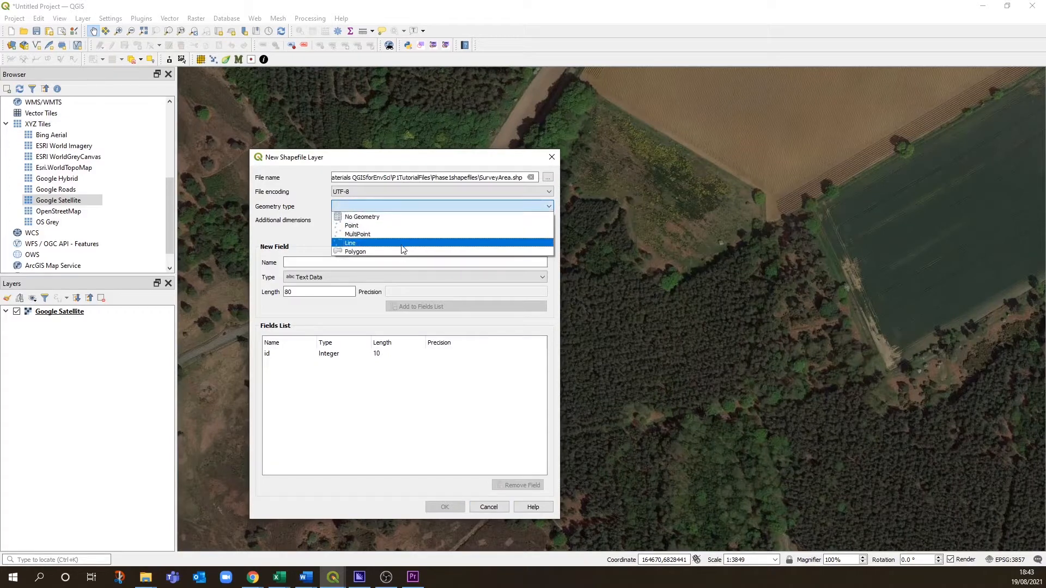
pyautogui.click(404, 251)
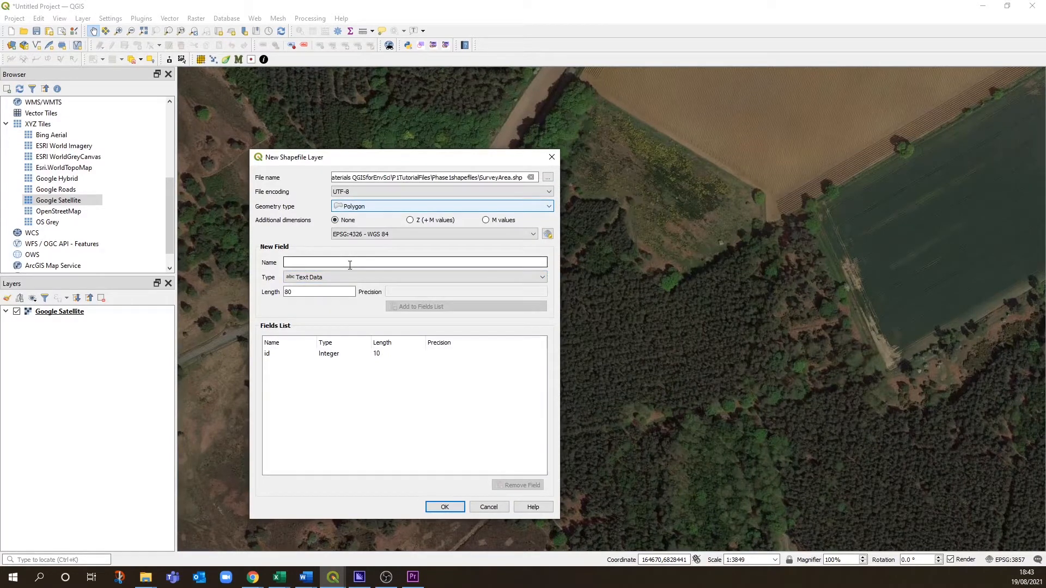
pyautogui.write('name')
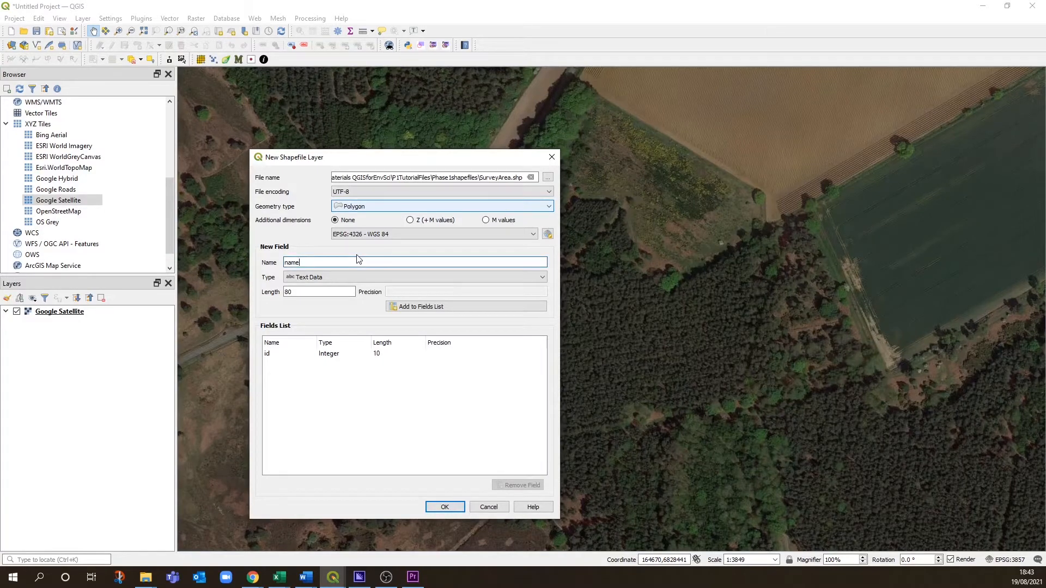
pyautogui.click(417, 306)
pyautogui.click(444, 508)
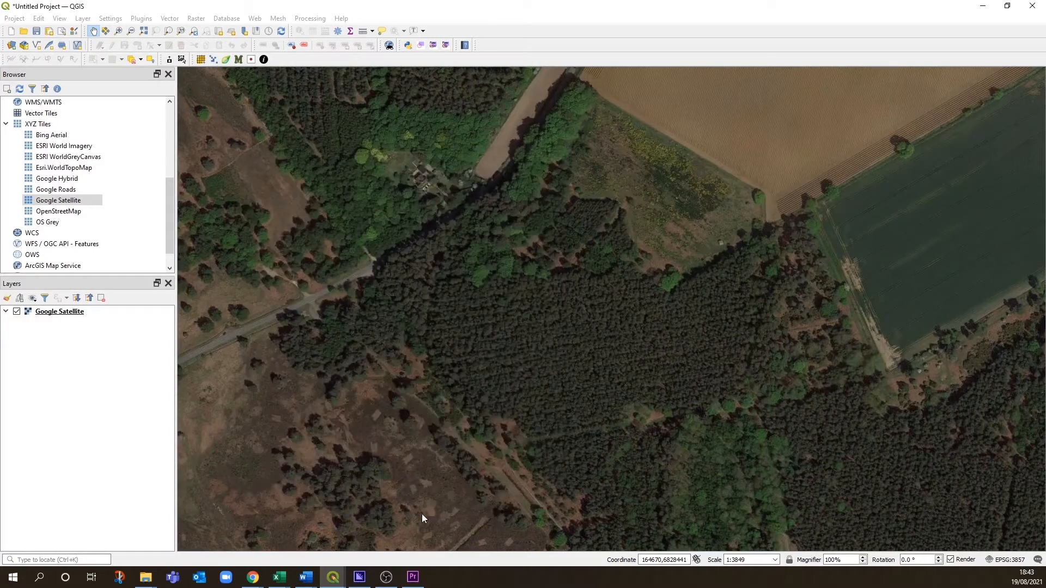
# Enable editing on SurveyArea and digitise a polygon around the woodland and adjoining rough ground, following the road, tracks and field edges
pyautogui.click(112, 45)
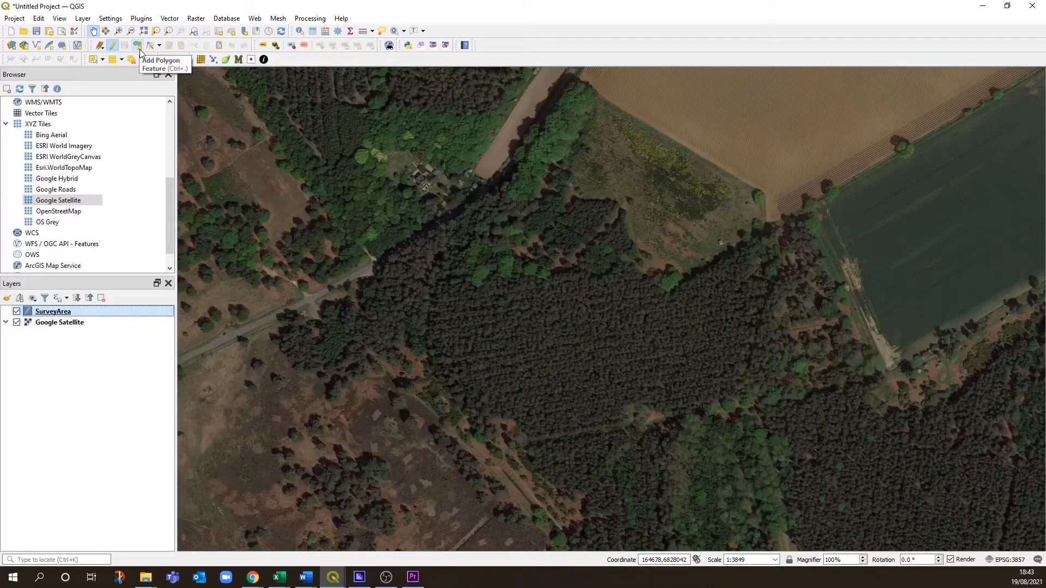
pyautogui.click(138, 46)
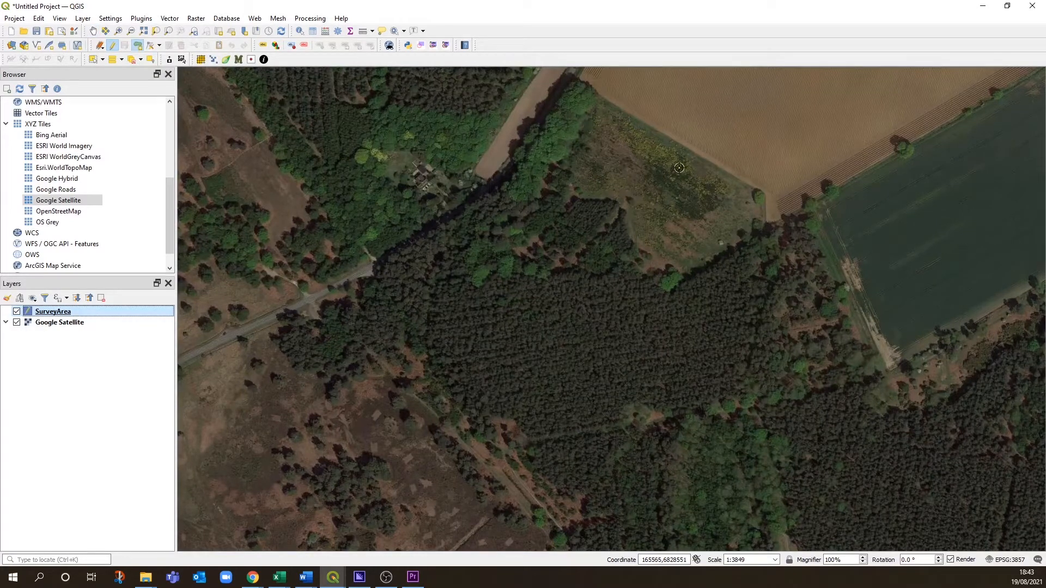
pyautogui.click(768, 222)
pyautogui.click(768, 195)
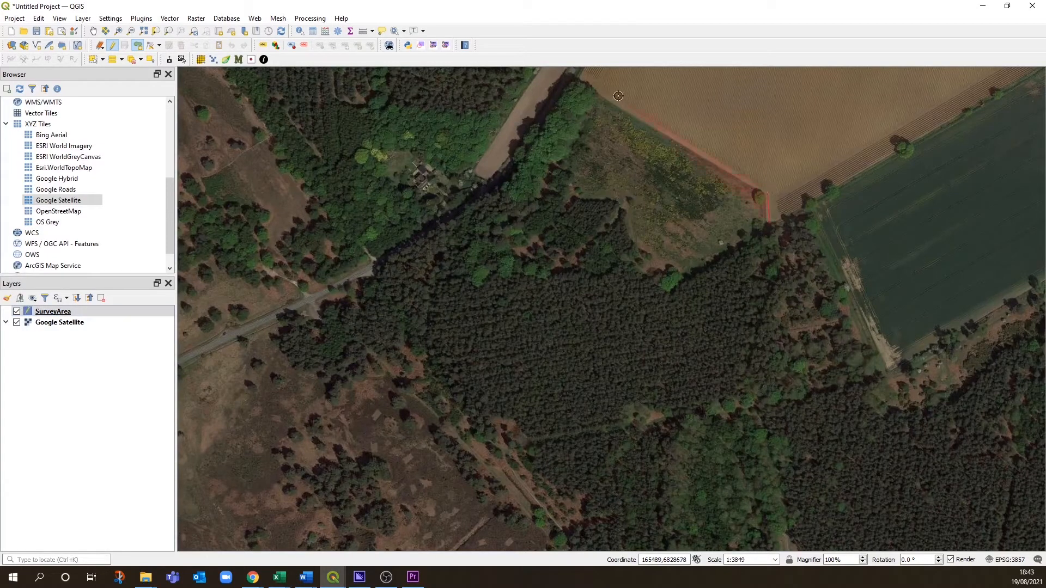
pyautogui.click(578, 80)
pyautogui.click(500, 187)
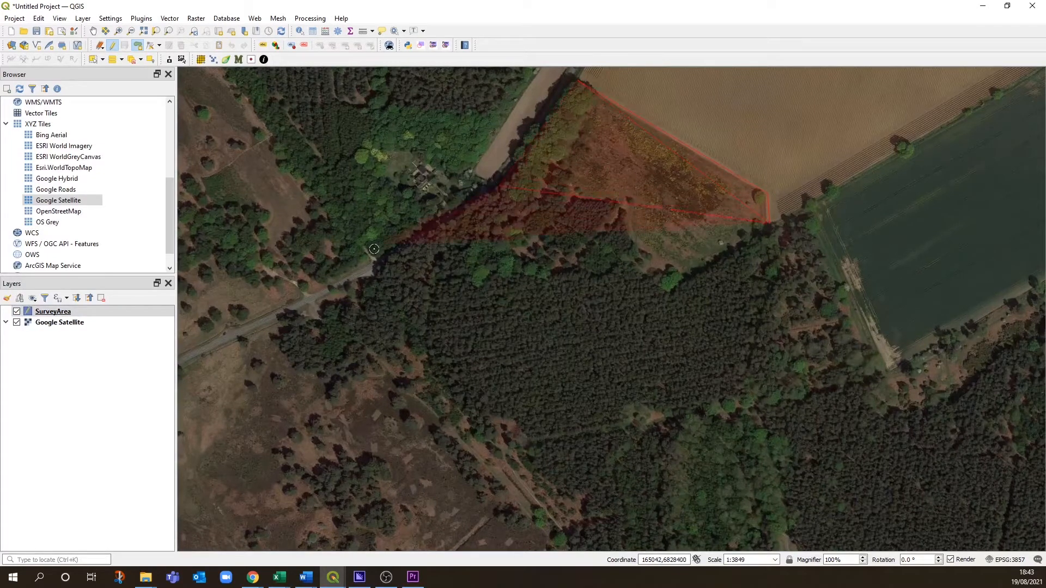
pyautogui.click(374, 271)
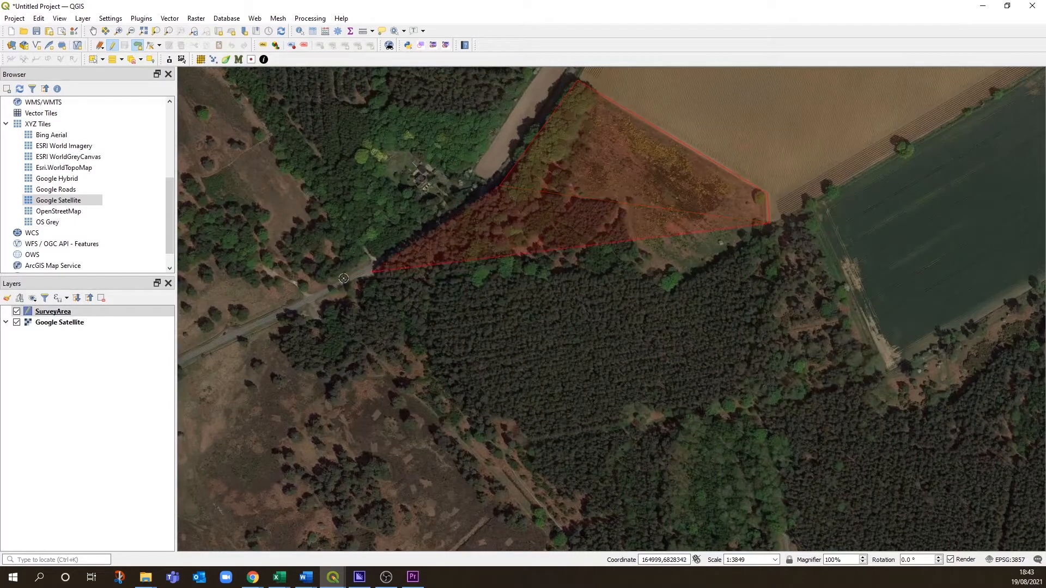
pyautogui.click(314, 306)
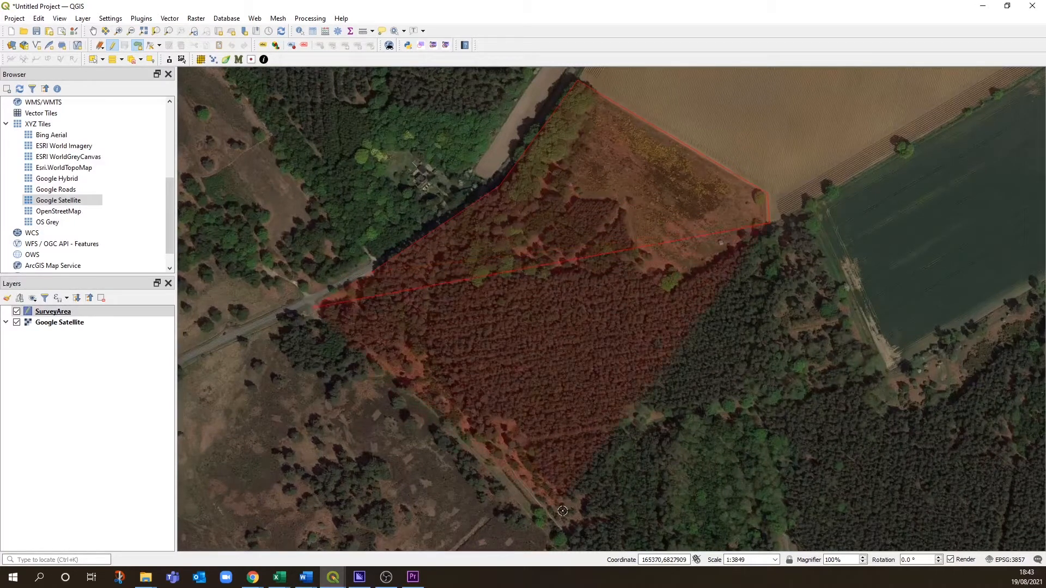
pyautogui.click(560, 534)
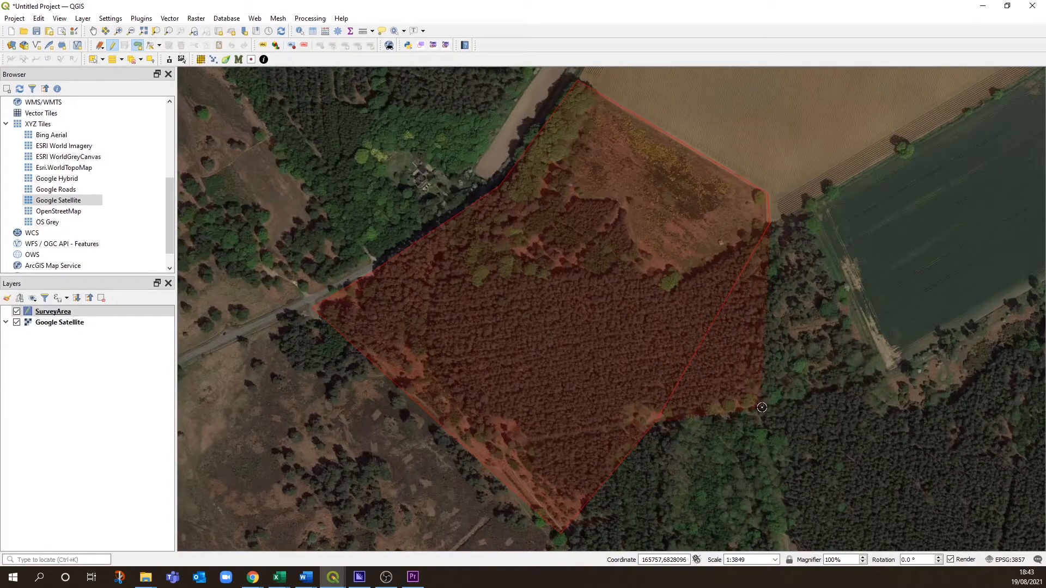
pyautogui.click(768, 407)
pyautogui.click(889, 371)
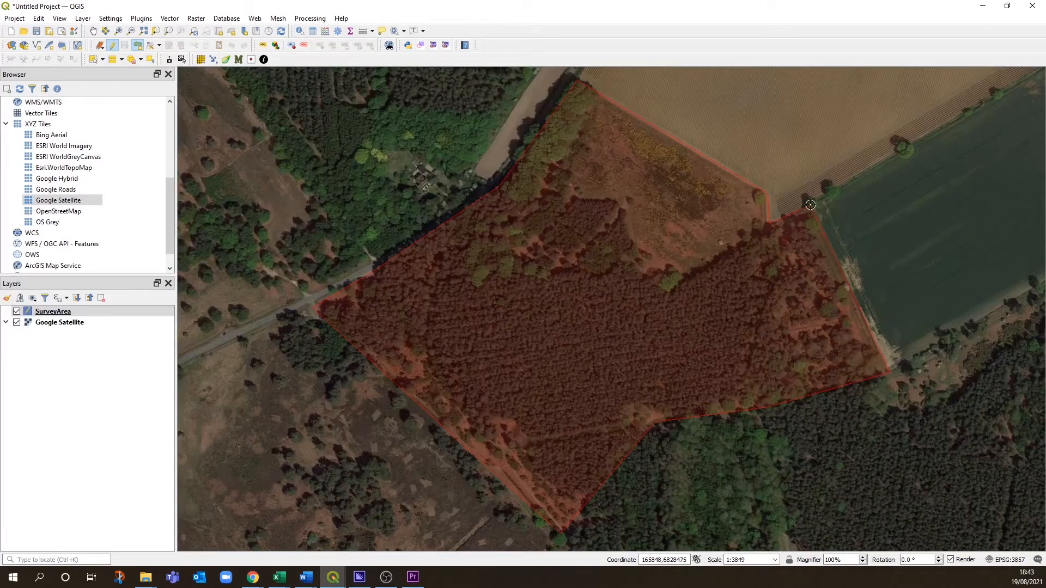
pyautogui.click(811, 205)
pyautogui.rightClick(521, 248)
# Set the new polygon's name attribute to "Site Name", leaving the id empty, and accept the feature
pyautogui.moveTo(65, 195); pyautogui.dragTo(386, 126)
pyautogui.press('Tab')
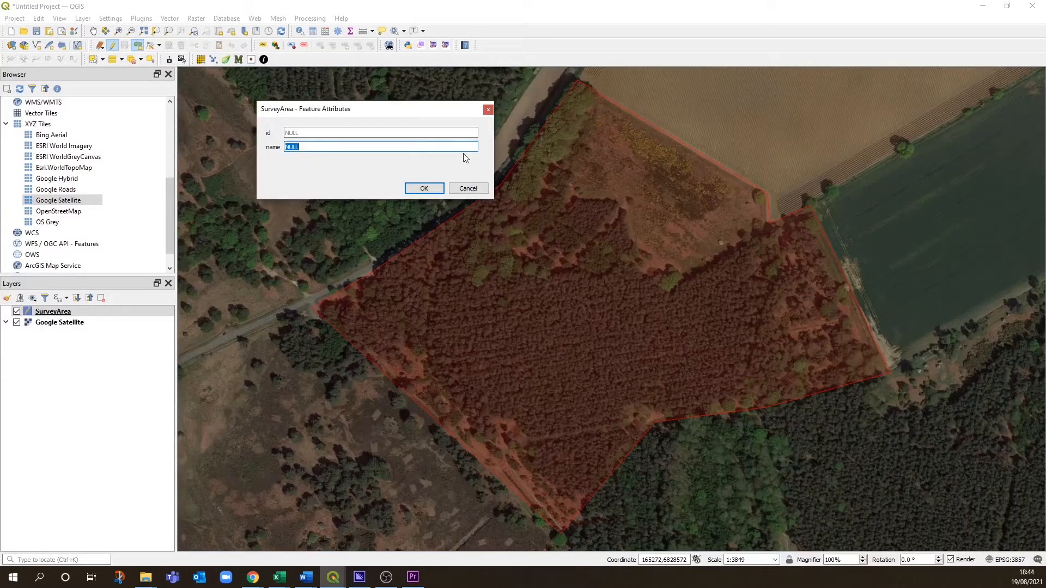
pyautogui.click(416, 133)
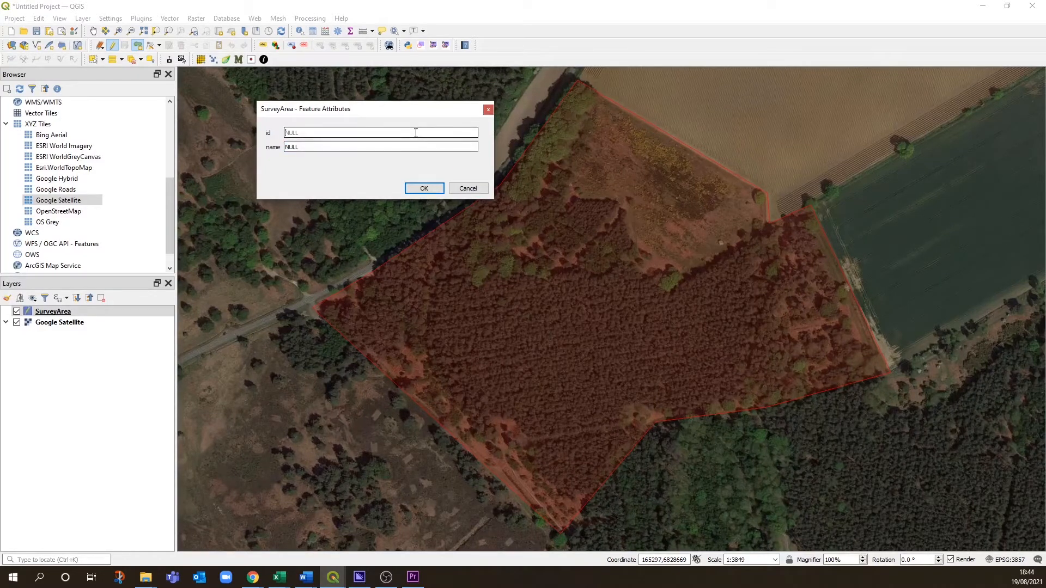
pyautogui.click(381, 148)
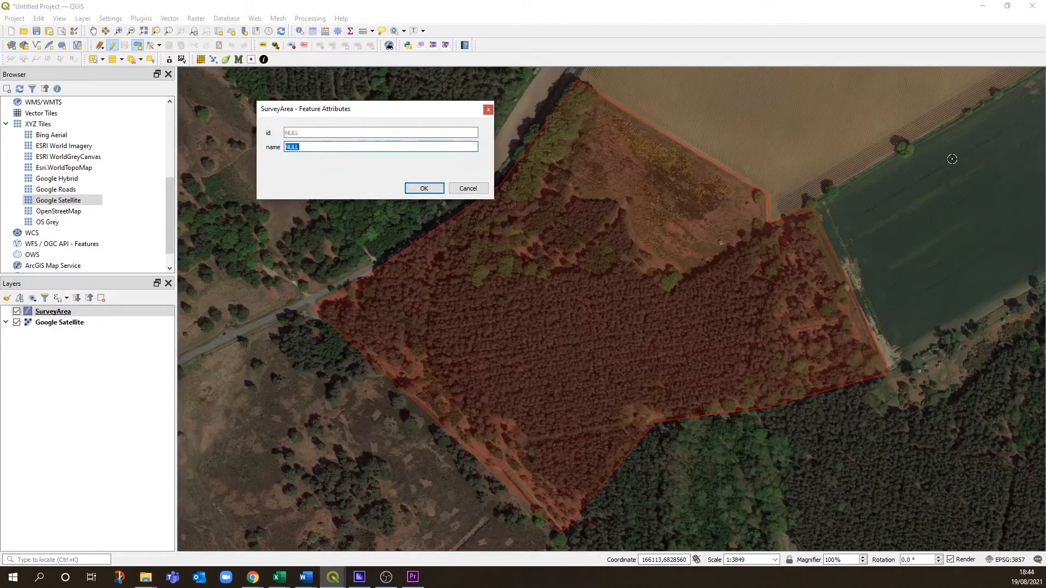
pyautogui.write('Survey Area')
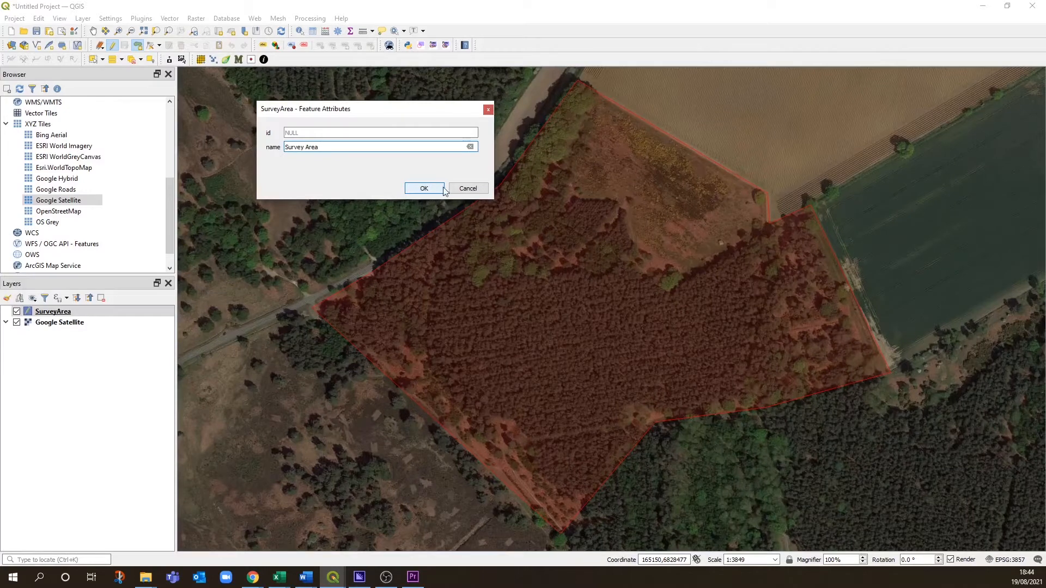
pyautogui.click(348, 147)
pyautogui.tripleClick(349, 145)
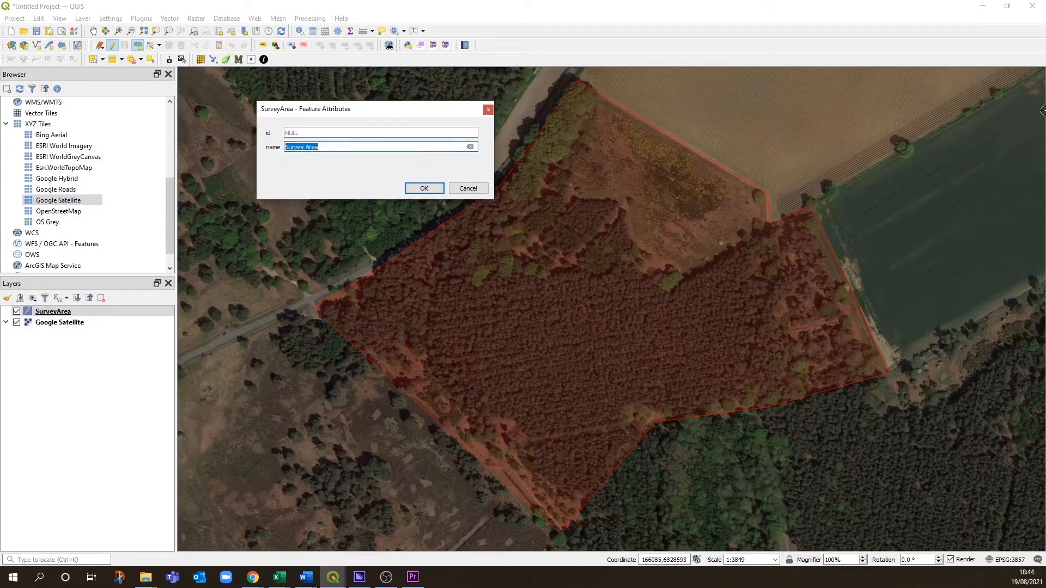
pyautogui.write('Site Name')
pyautogui.click(417, 189)
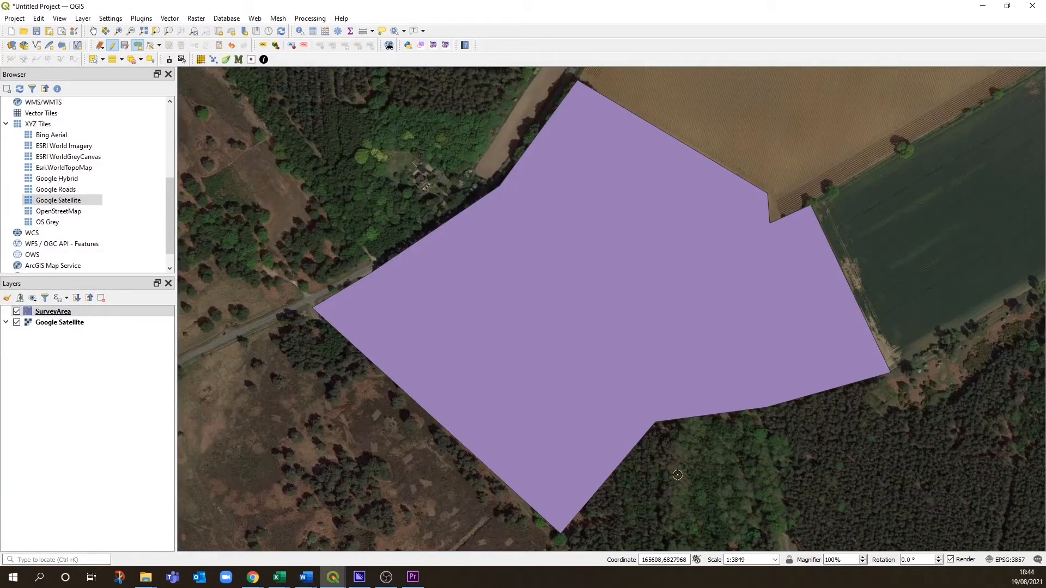
# Open the SurveyArea layer's symbology and make the fill colour of its Simple Fill fully transparent
pyautogui.click(62, 315)
pyautogui.doubleClick(62, 314)
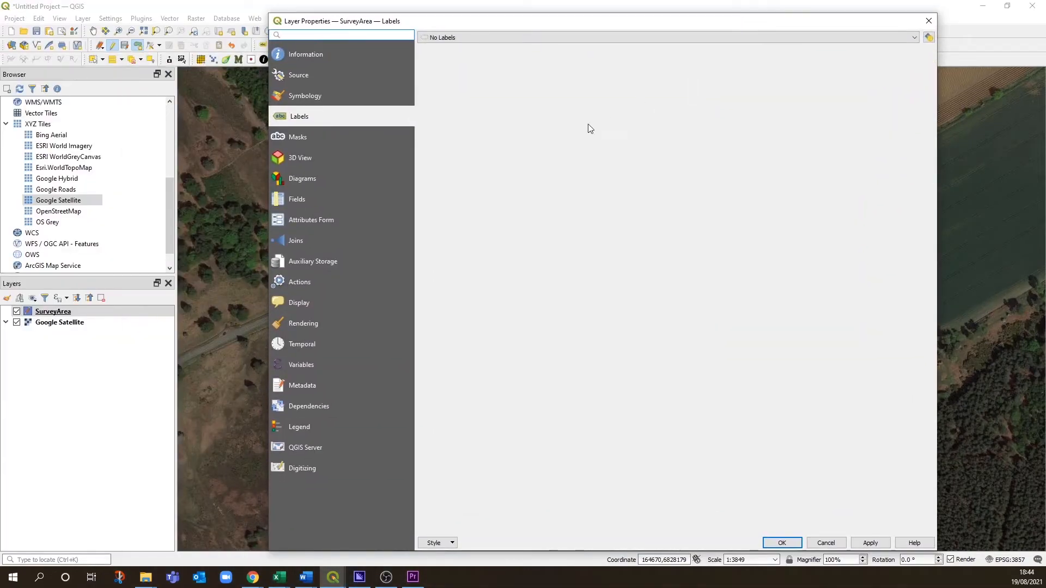
pyautogui.click(319, 100)
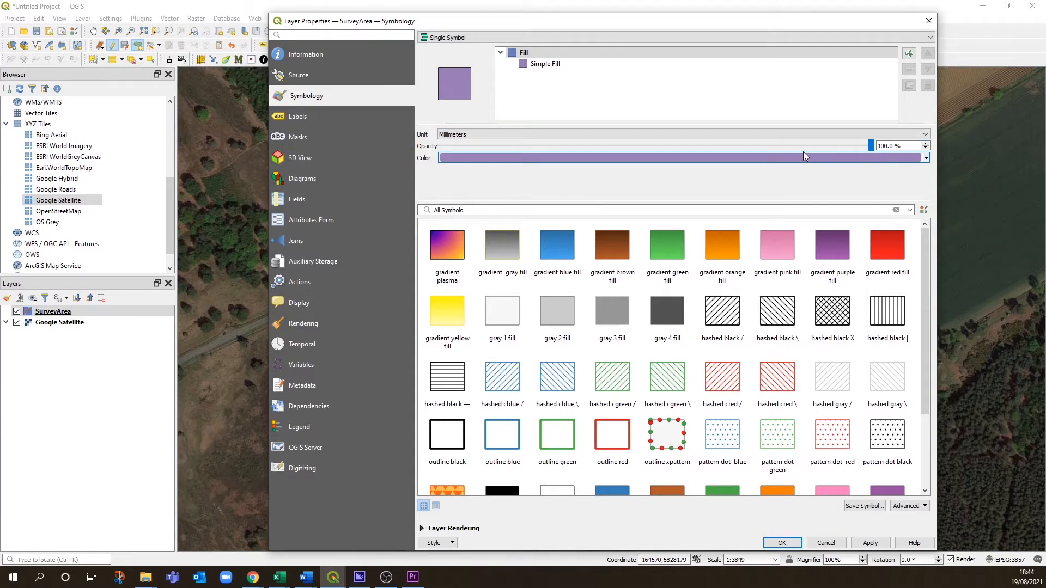
pyautogui.moveTo(803, 152)
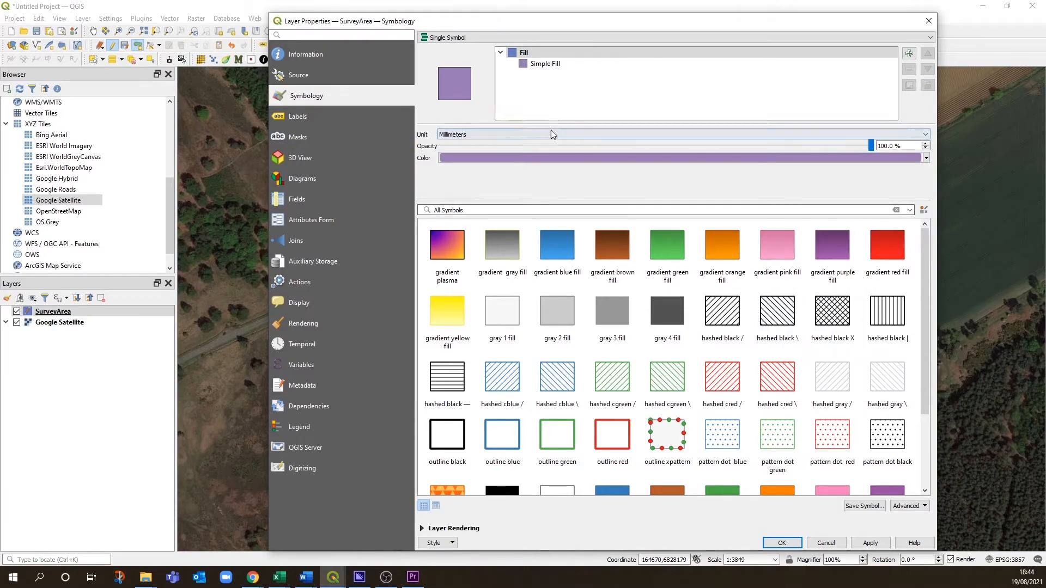
pyautogui.click(568, 64)
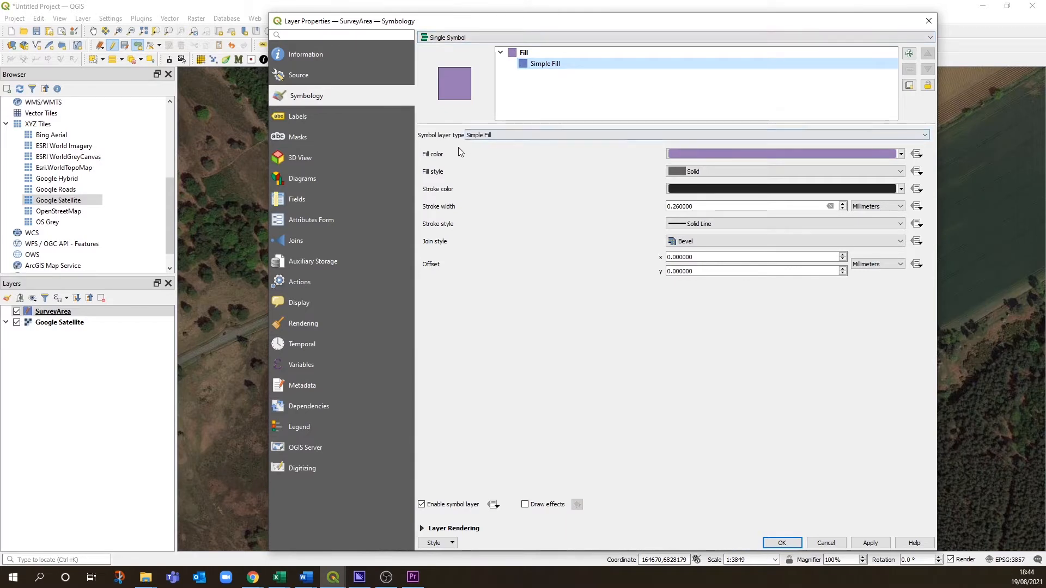
pyautogui.click(727, 154)
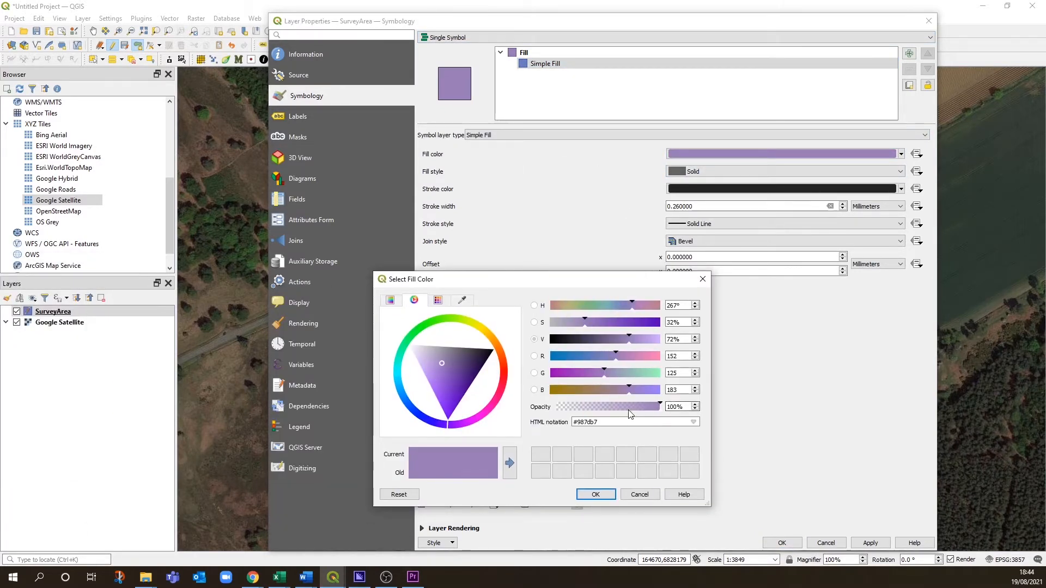
pyautogui.moveTo(628, 410); pyautogui.dragTo(555, 409)
pyautogui.click(596, 494)
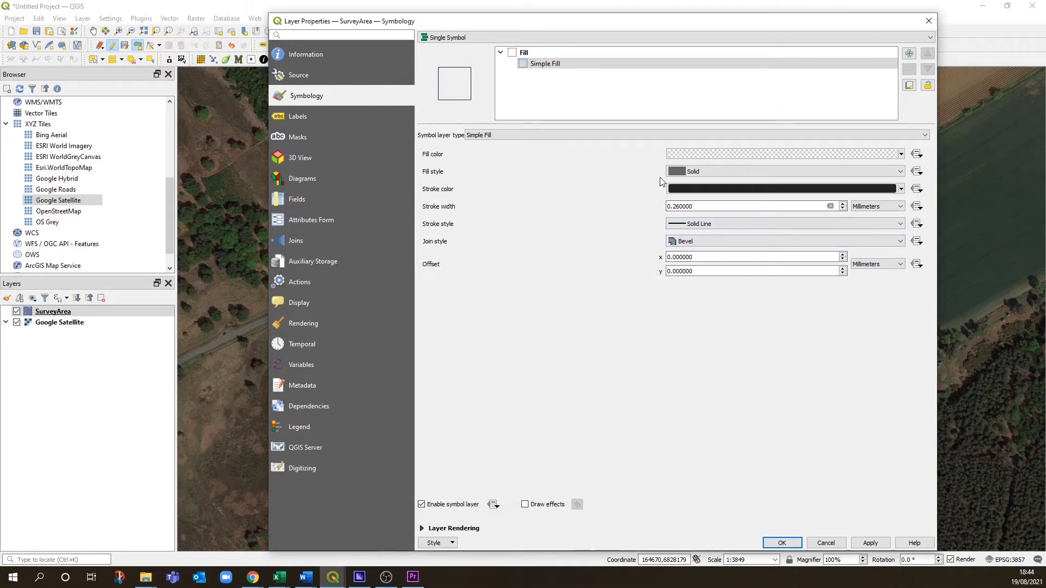
# Set SurveyArea's stroke colour to red #ff0101 and its stroke width to 0.66 mm, and apply the symbology
pyautogui.click(729, 190)
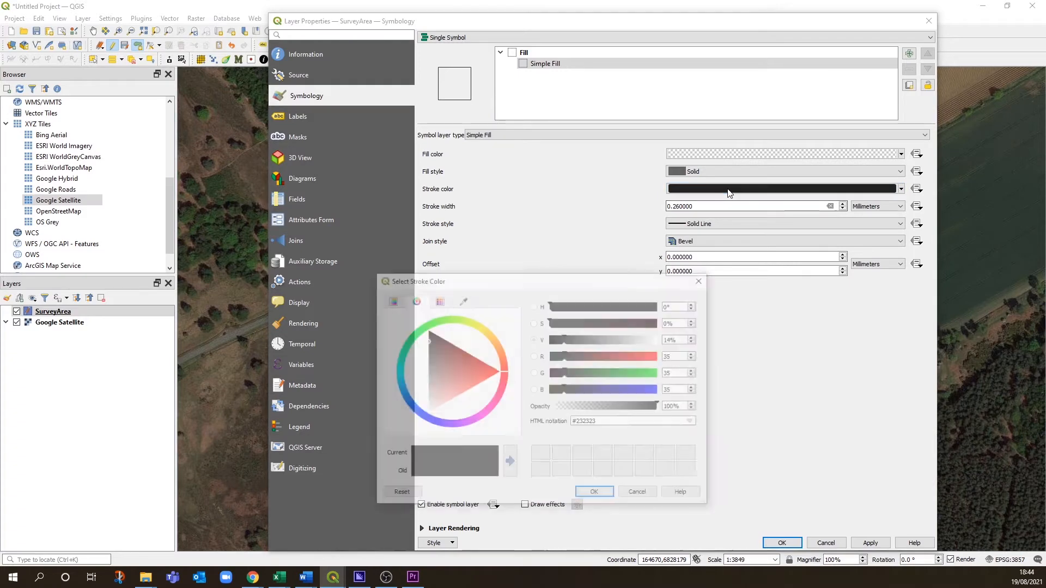
pyautogui.click(496, 372)
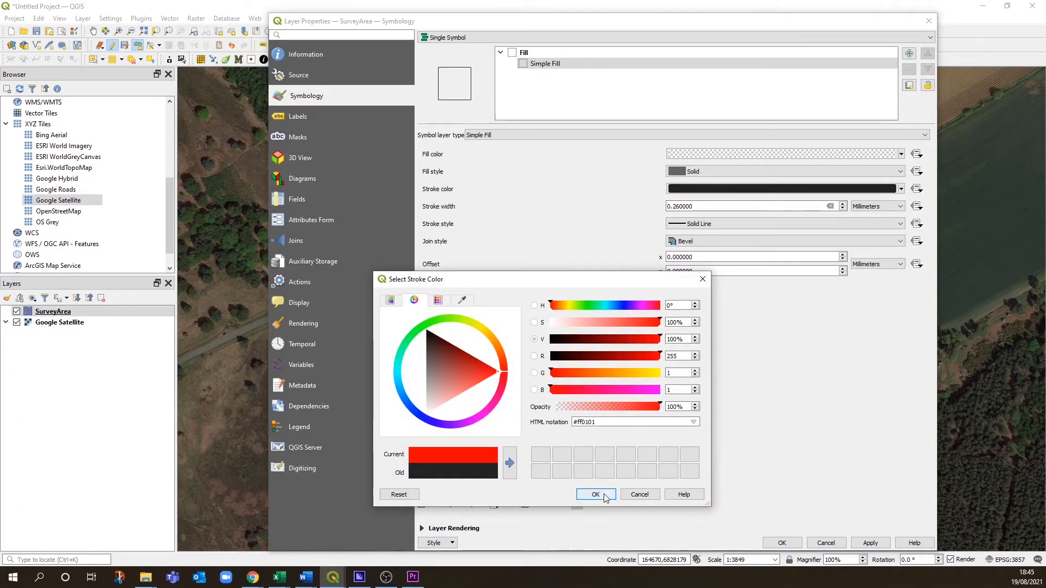
pyautogui.click(595, 494)
pyautogui.click(842, 204)
pyautogui.click(842, 204)
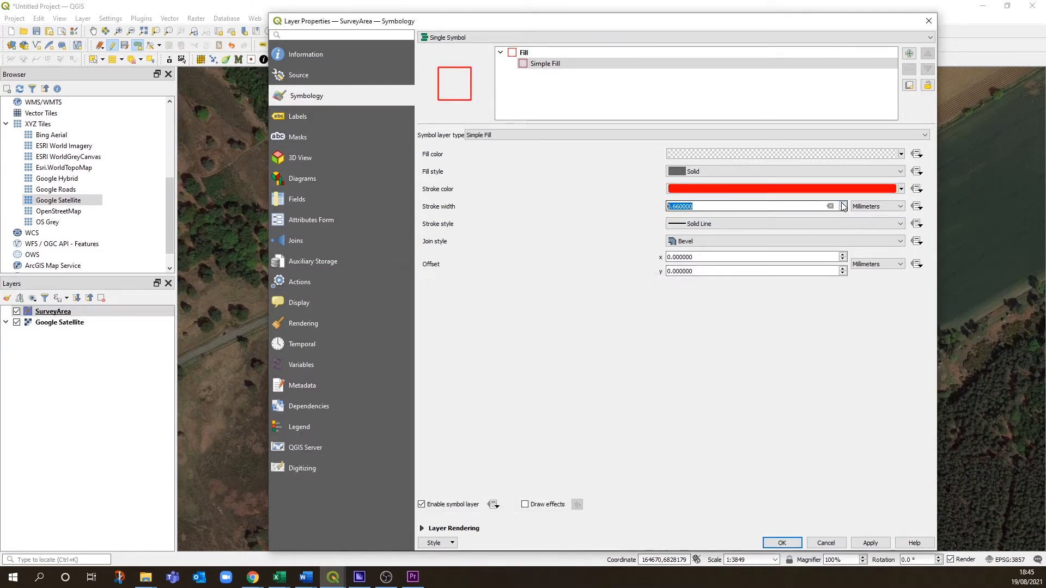
pyautogui.click(870, 543)
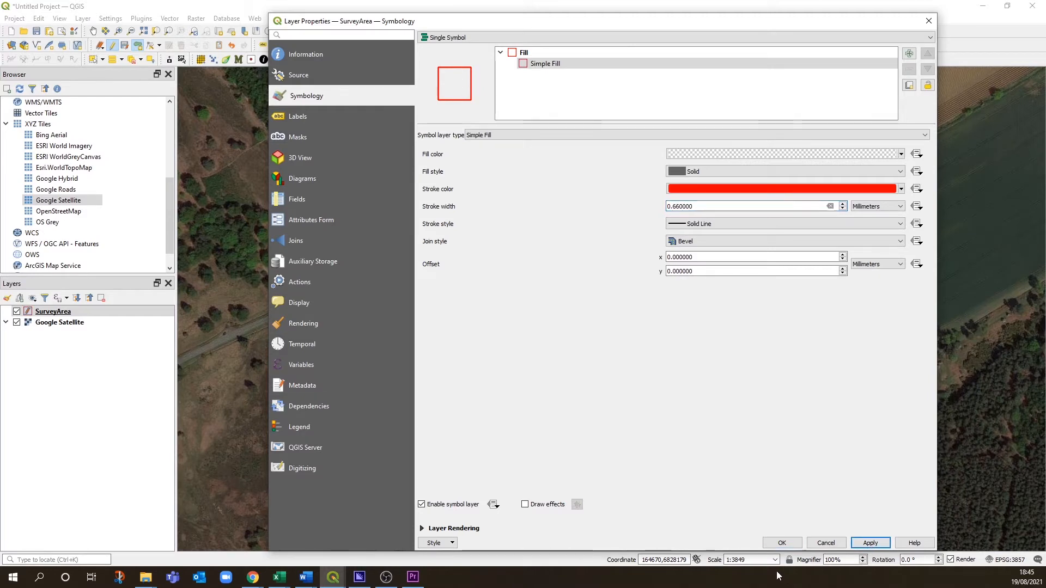
pyautogui.click(782, 544)
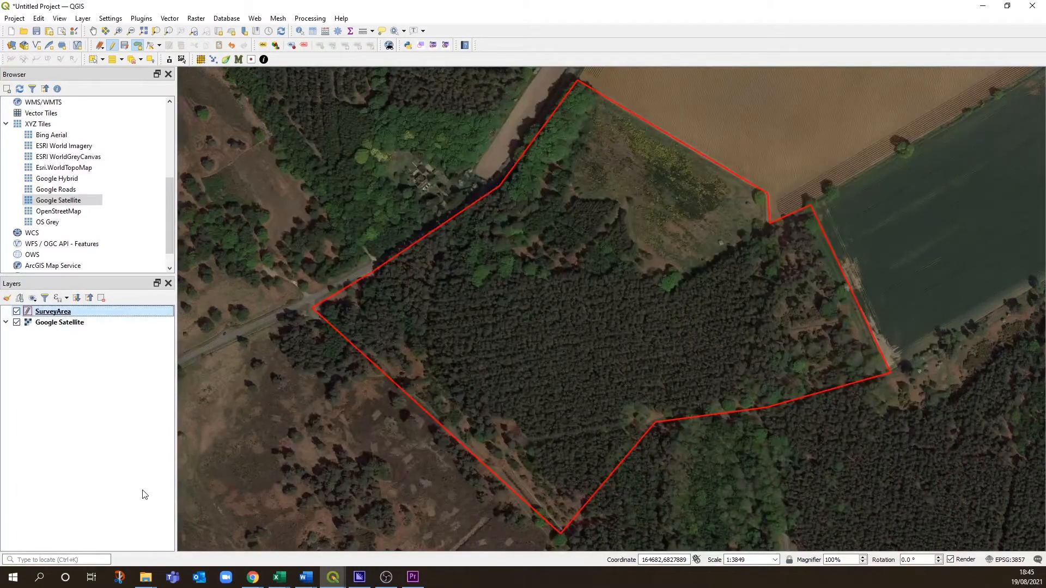
# Style SurveyArea with the outline red preset symbol, and stop editing the layer with its changes saved
pyautogui.doubleClick(71, 315)
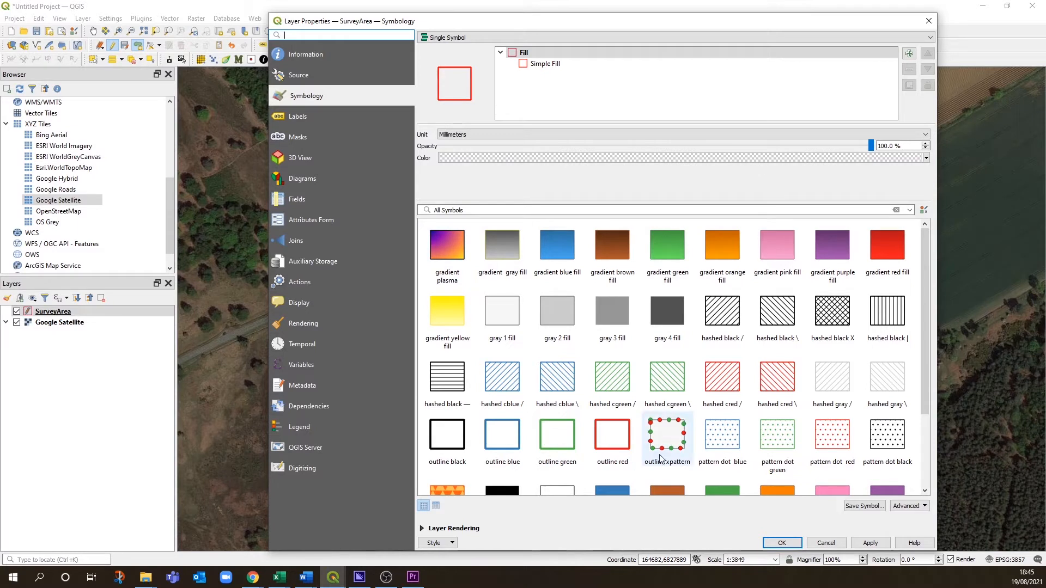
pyautogui.click(616, 450)
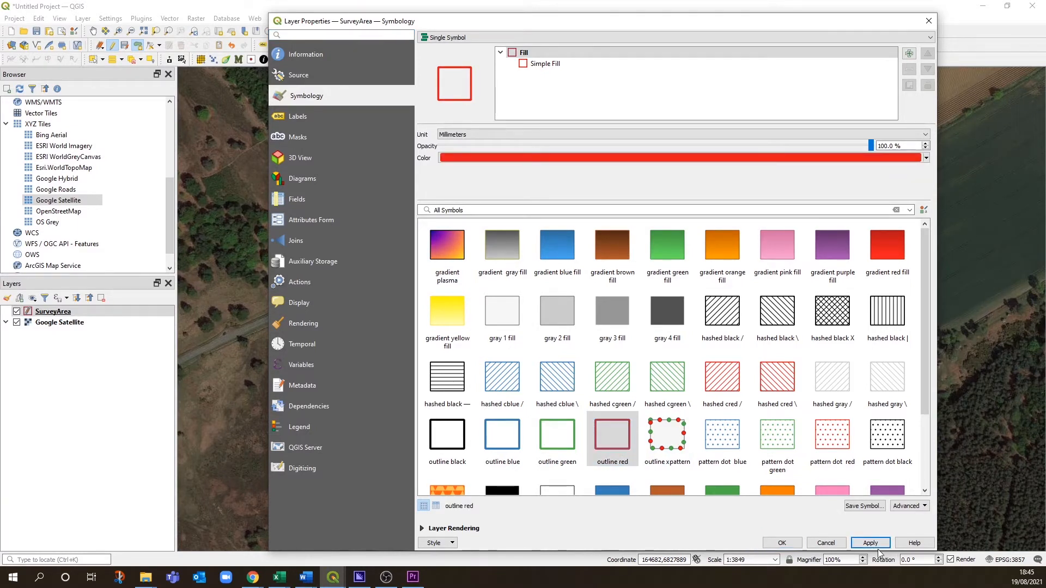
pyautogui.click(785, 546)
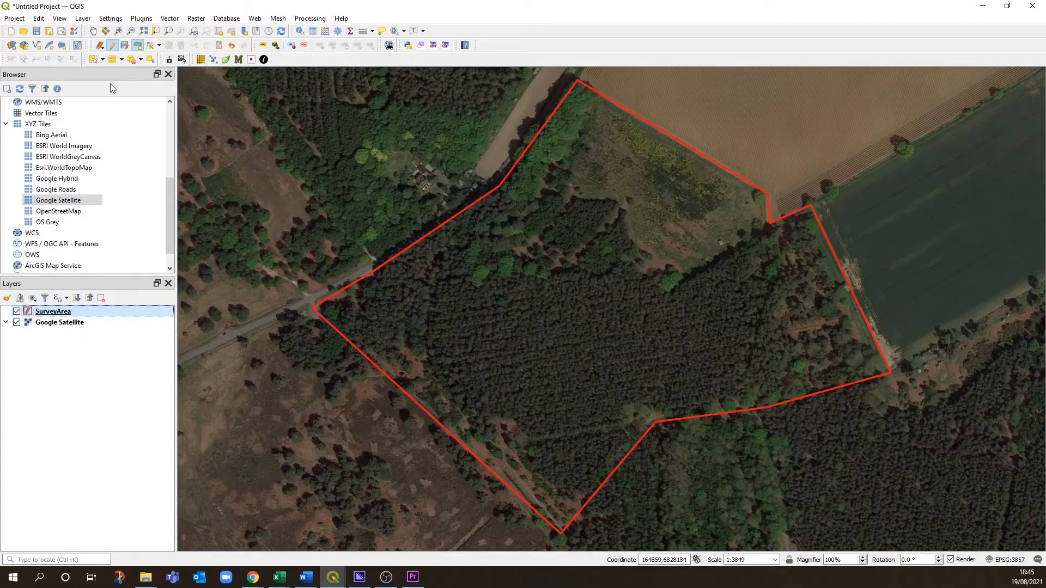
pyautogui.click(113, 47)
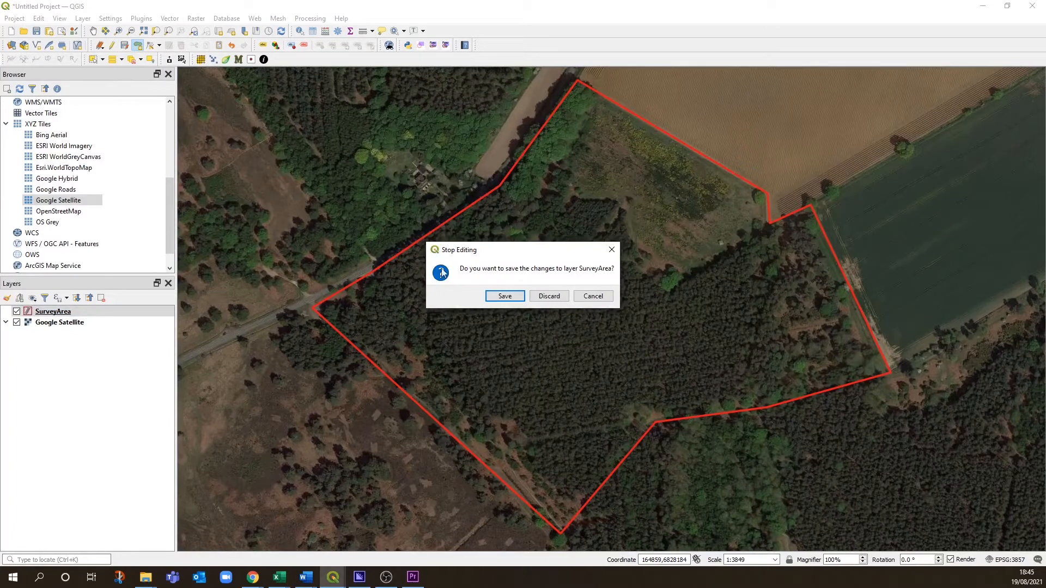
pyautogui.click(504, 297)
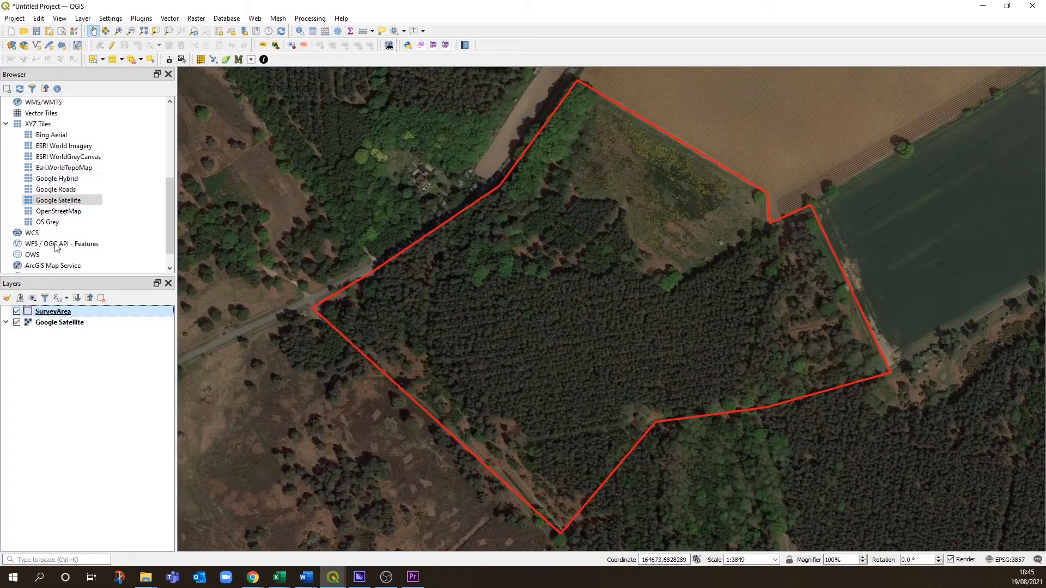
# Start a new shapefile layer and set its file to Habitats in the P1TutorialFiles\Phase1shapefiles folder
pyautogui.rightClick(58, 358)
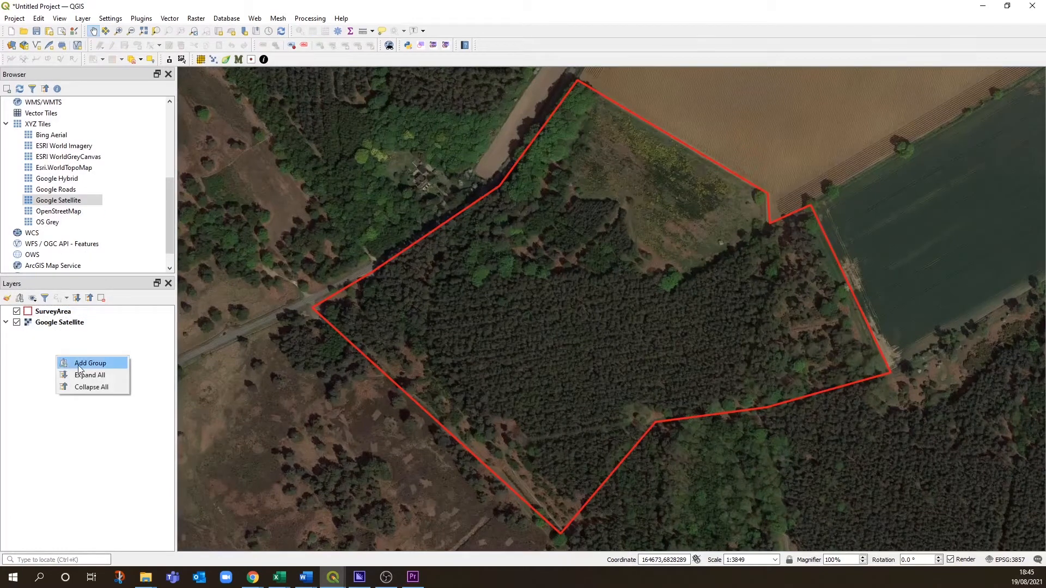
pyautogui.click(49, 352)
pyautogui.click(37, 46)
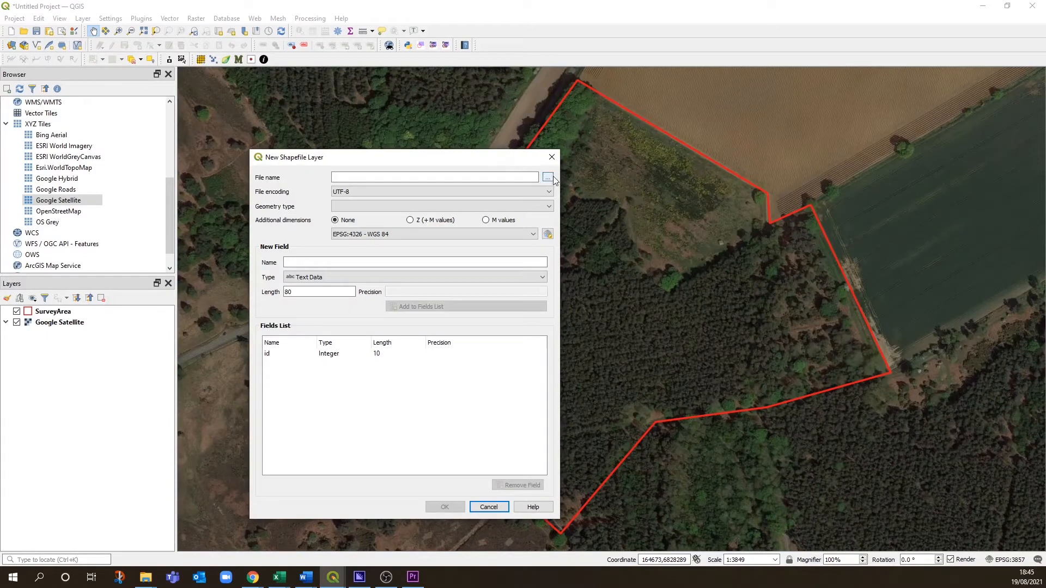
pyautogui.click(547, 178)
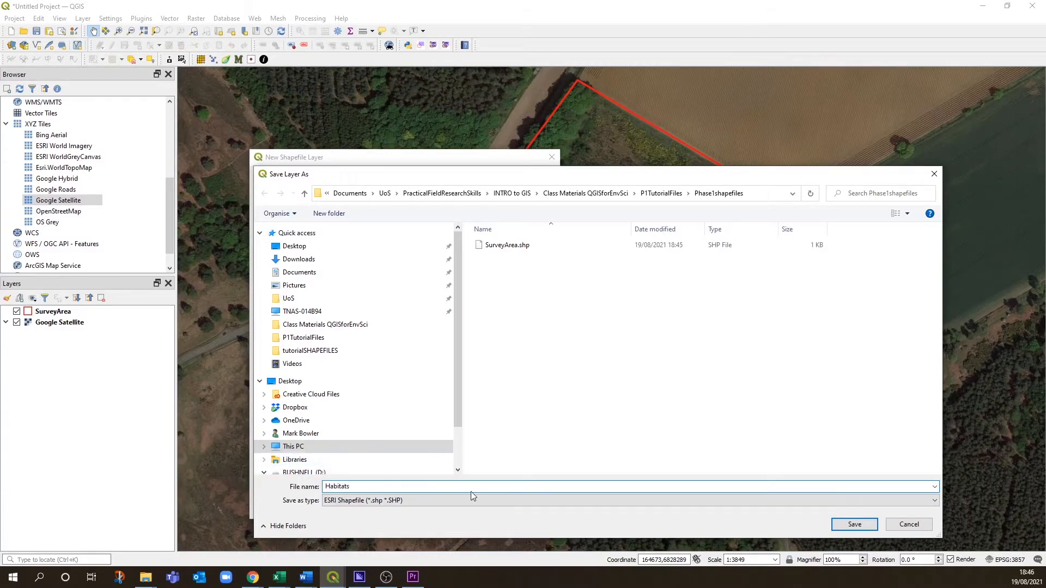
pyautogui.click(855, 525)
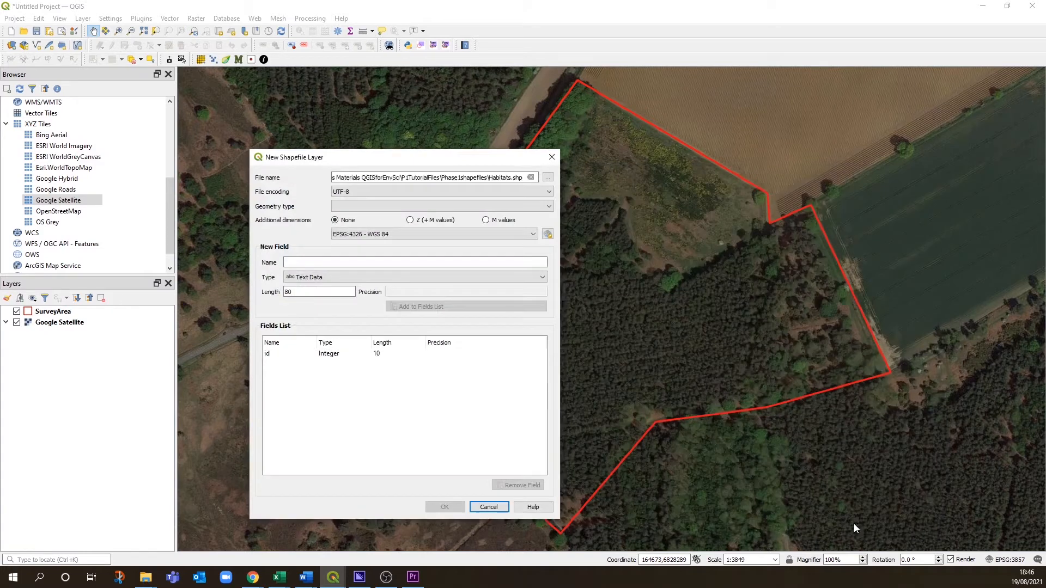
# Set the Habitats layer's geometry type to Polygon and add a text field called name
pyautogui.click(547, 206)
pyautogui.click(509, 251)
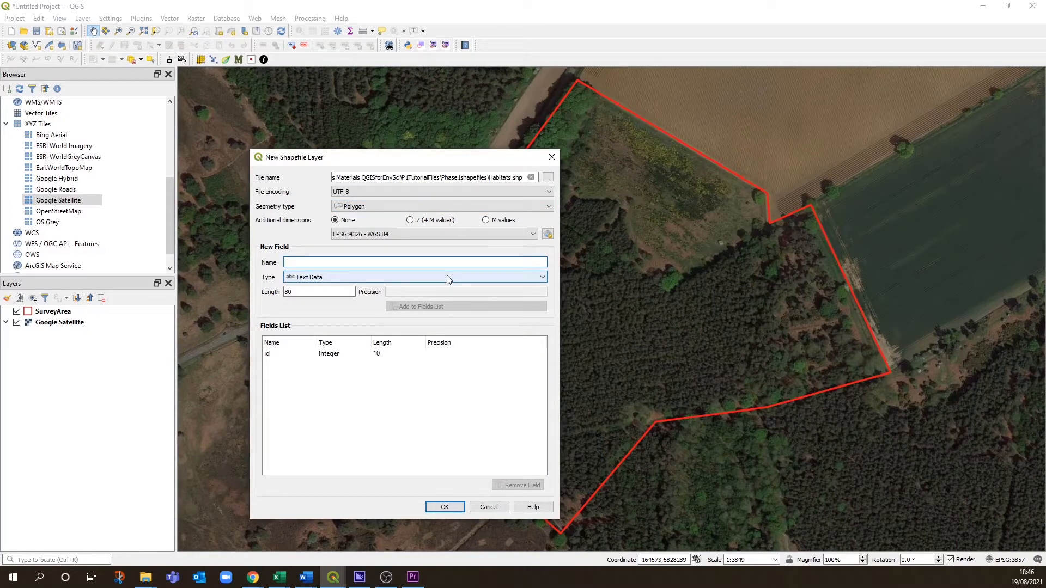
pyautogui.write('name')
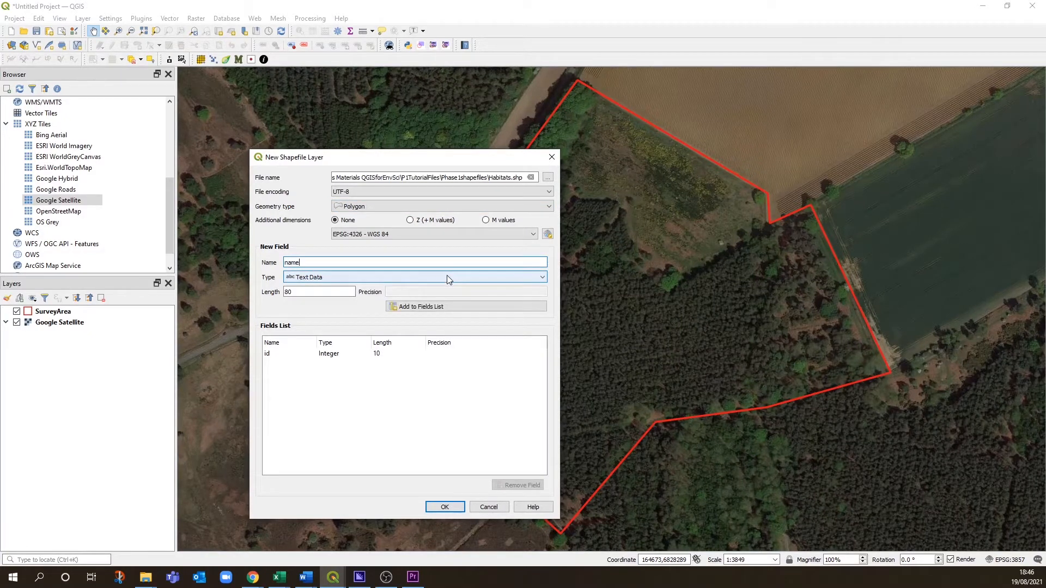
pyautogui.click(458, 307)
# Add a second text field called p1code to the fields list and create the Habitats layer
pyautogui.click(313, 263)
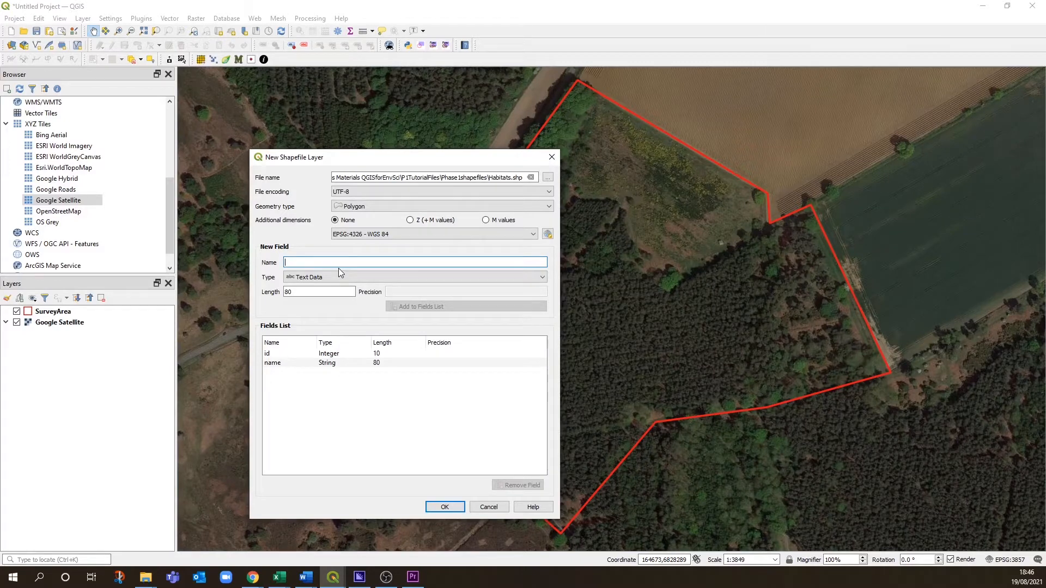
pyautogui.write('p1c')
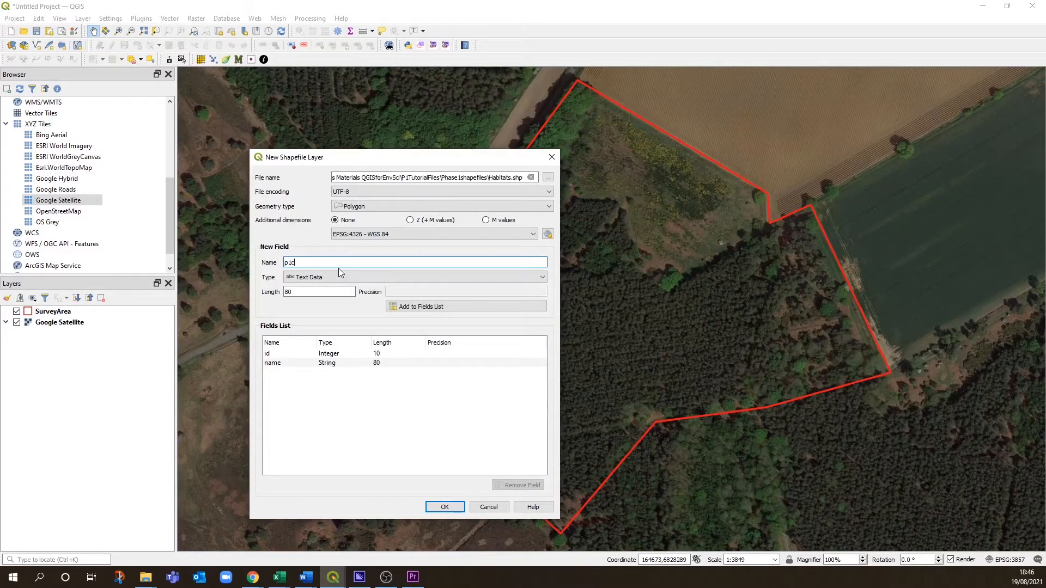
pyautogui.write('ode')
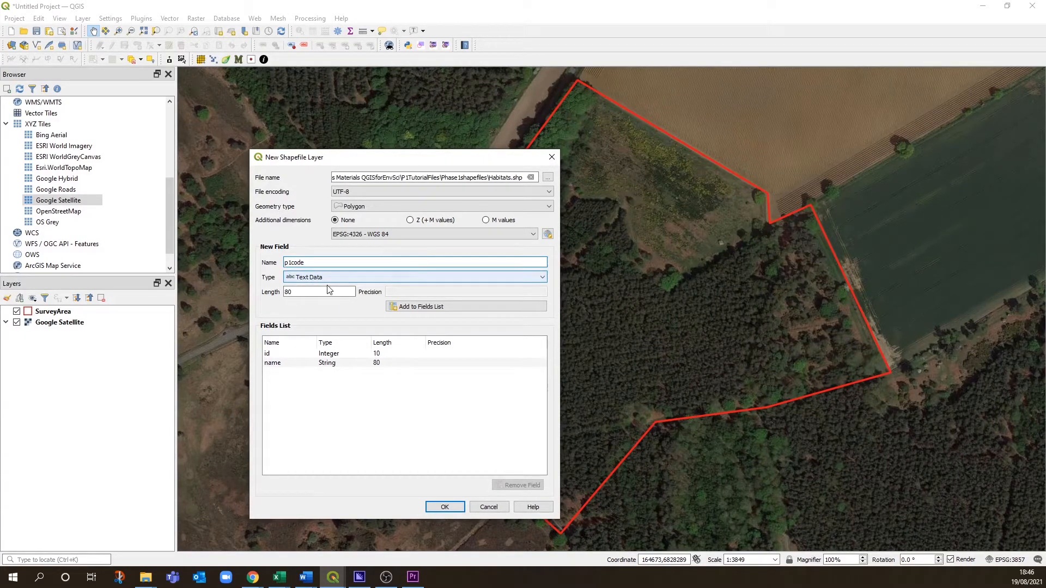
pyautogui.click(443, 307)
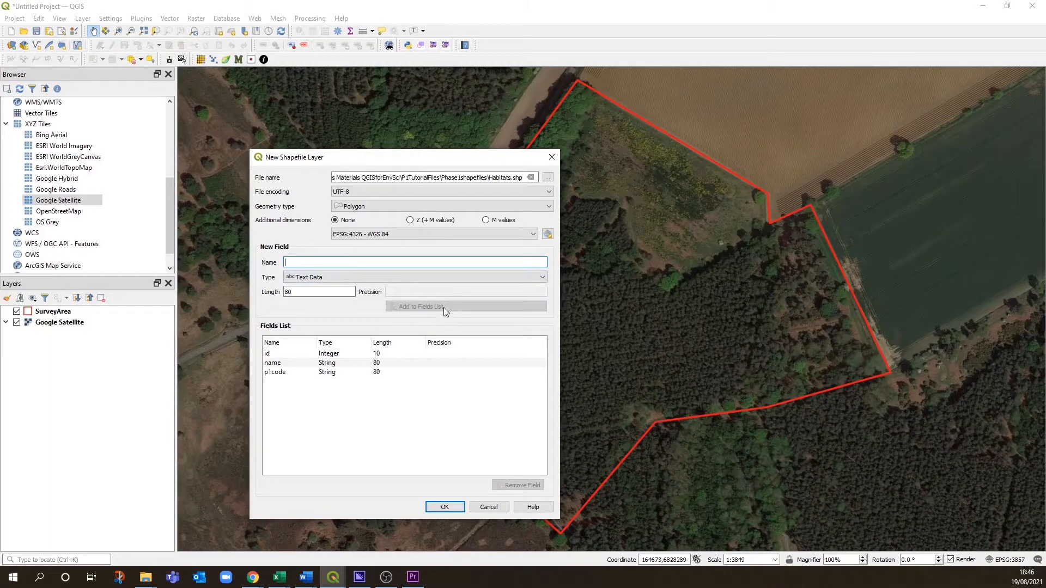
pyautogui.click(443, 508)
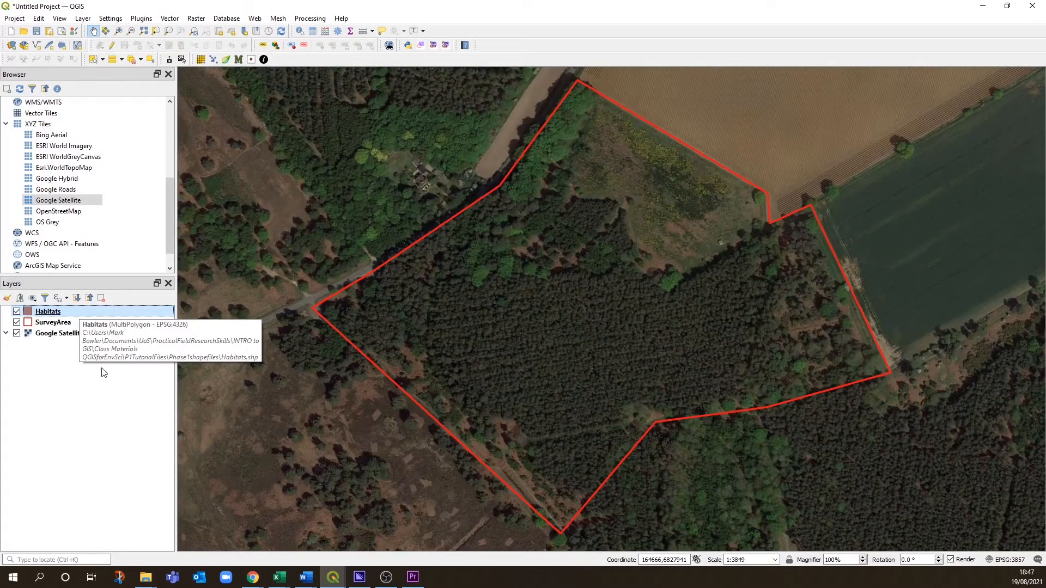
# Start loading a style from file for the Habitats layer and browse to the P1TutorialFiles folder
pyautogui.rightClick(96, 315)
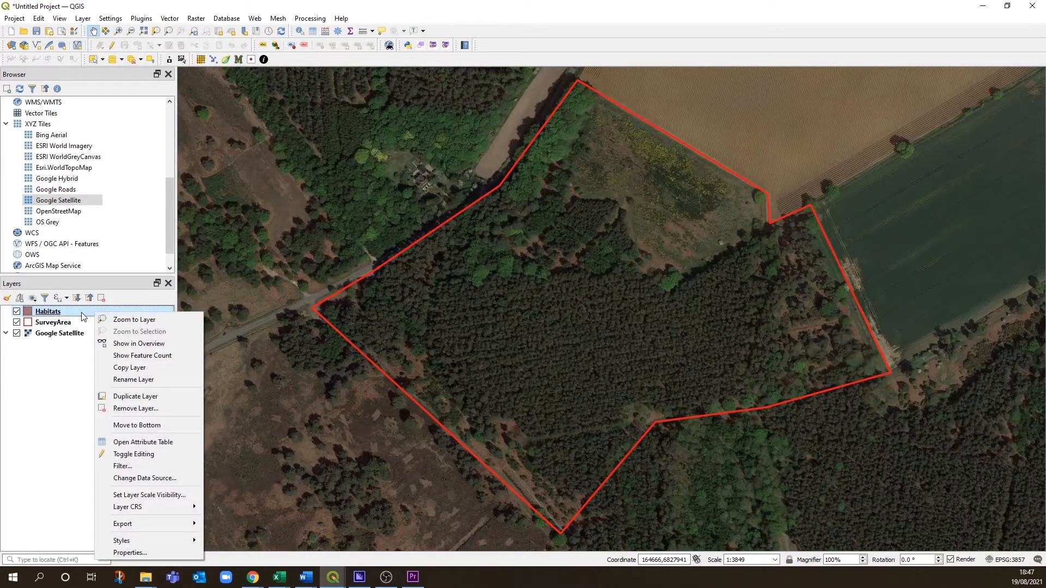
pyautogui.click(82, 314)
pyautogui.doubleClick(83, 316)
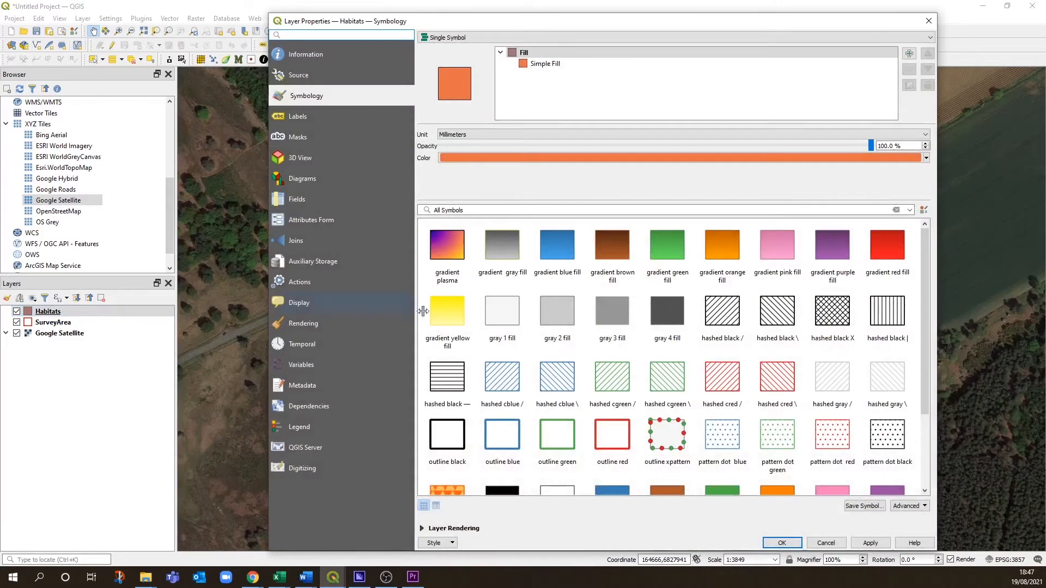
pyautogui.click(451, 544)
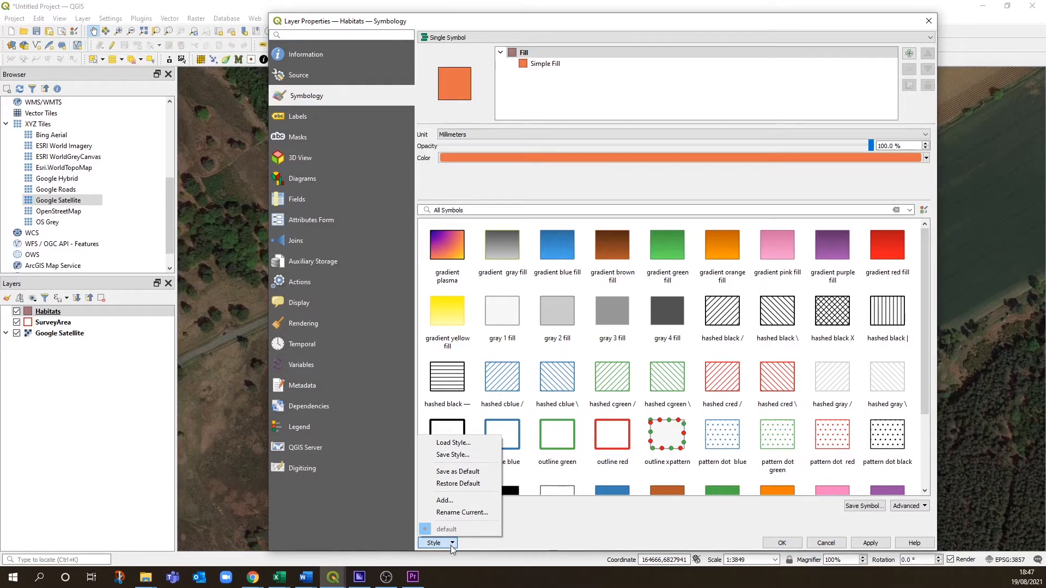
pyautogui.click(471, 447)
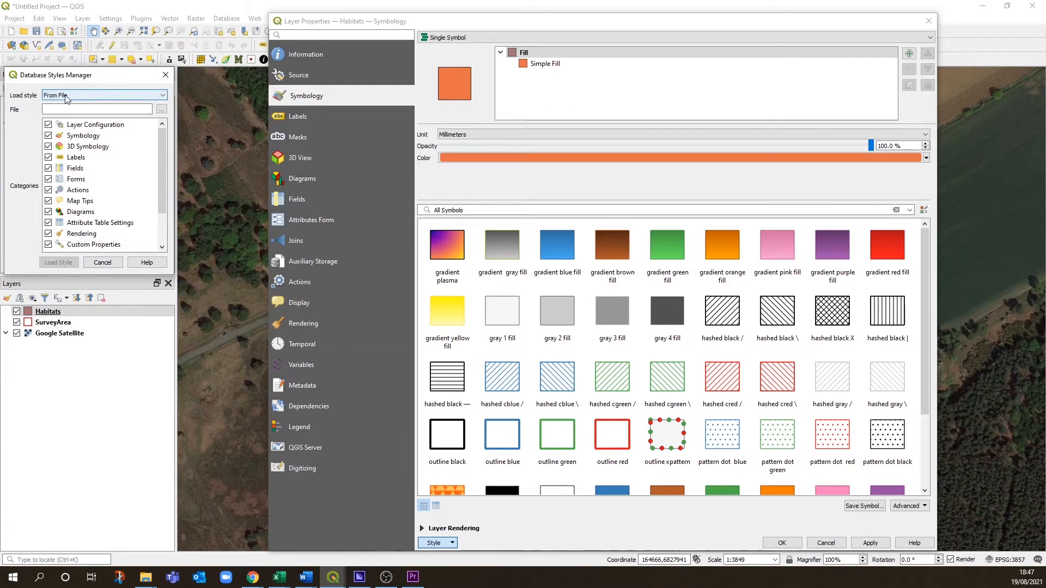
pyautogui.click(160, 109)
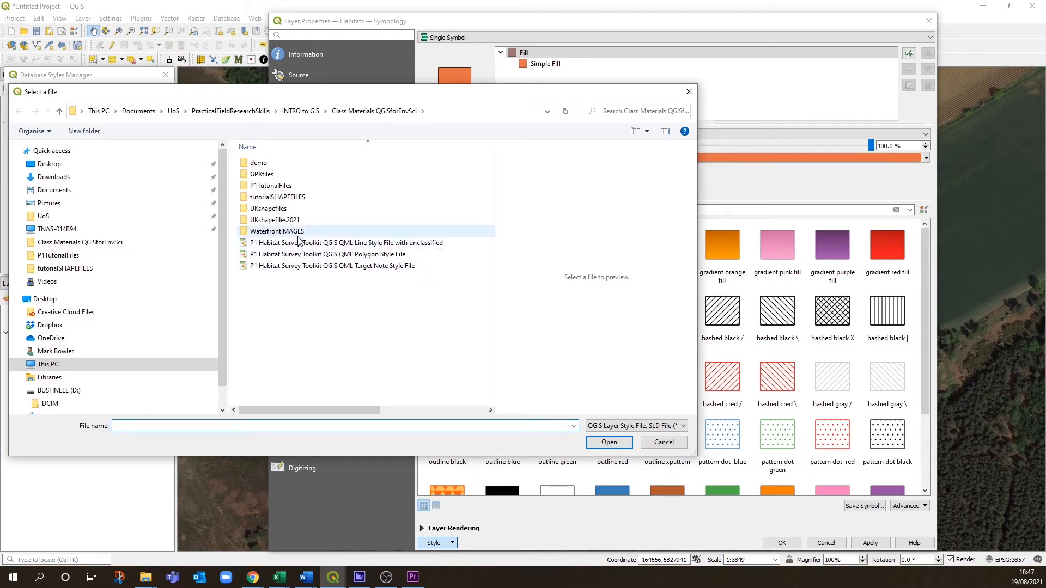
pyautogui.doubleClick(294, 185)
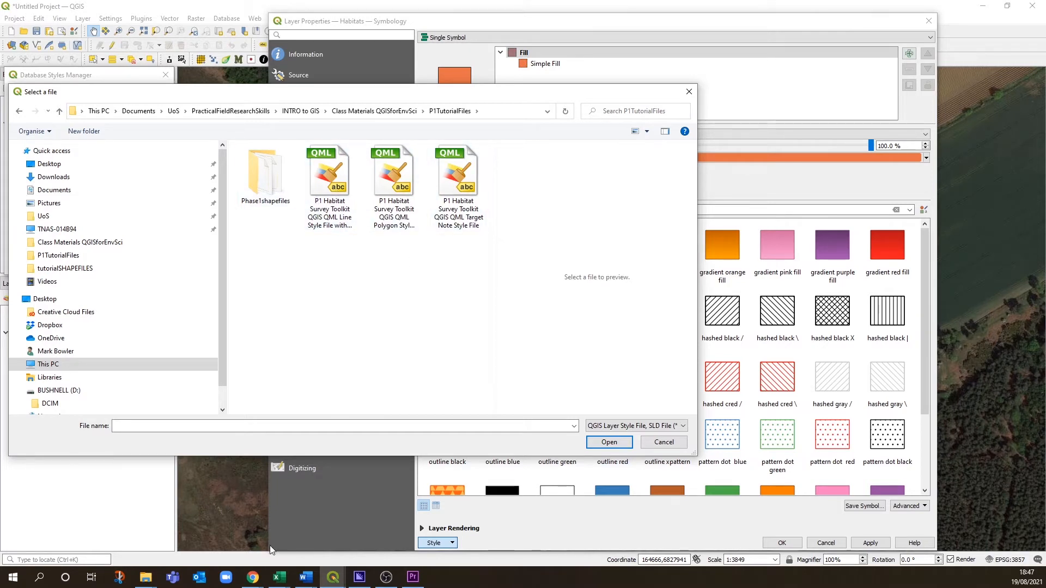
# Switch to Chrome and view the Phase One habitat style files on the QGIS tutorial materials page
pyautogui.moveTo(253, 577)
pyautogui.click(228, 548)
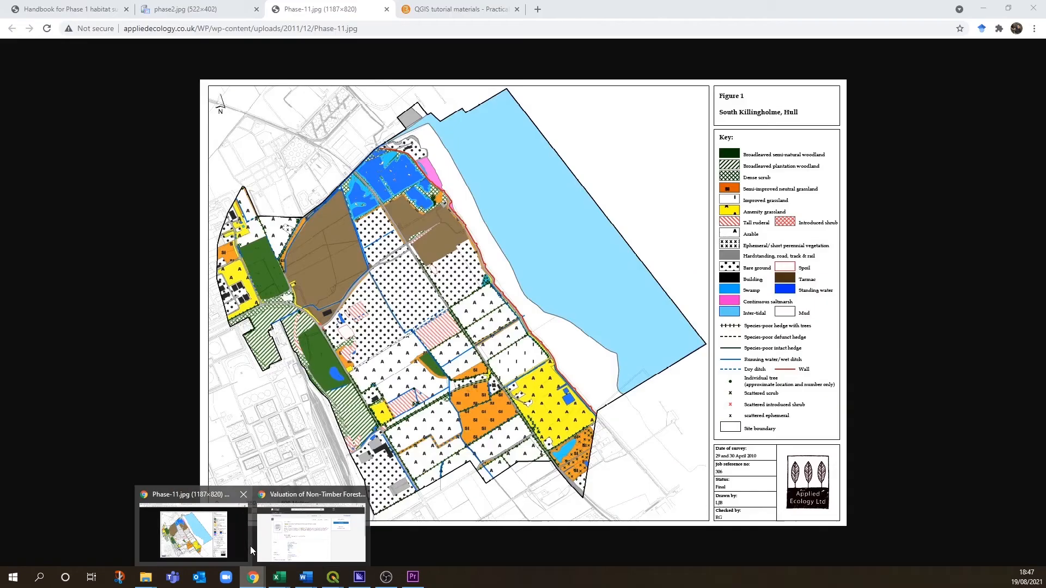
pyautogui.click(446, 11)
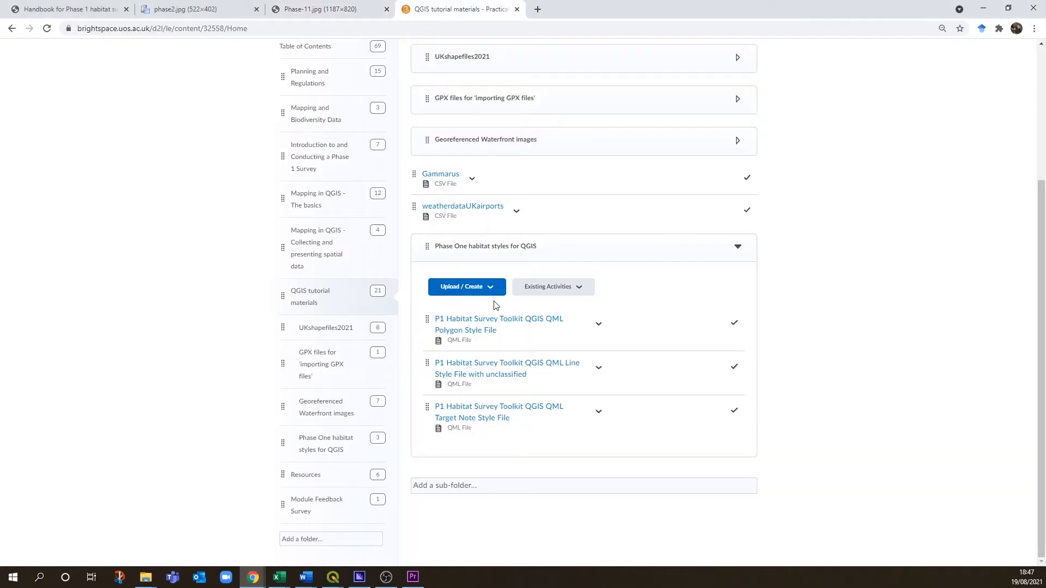
# Return to QGIS and load the P1 Habitat Survey Toolkit QGIS QML Polygon Style File onto the Habitats layer
pyautogui.scroll(4, 420, 260)
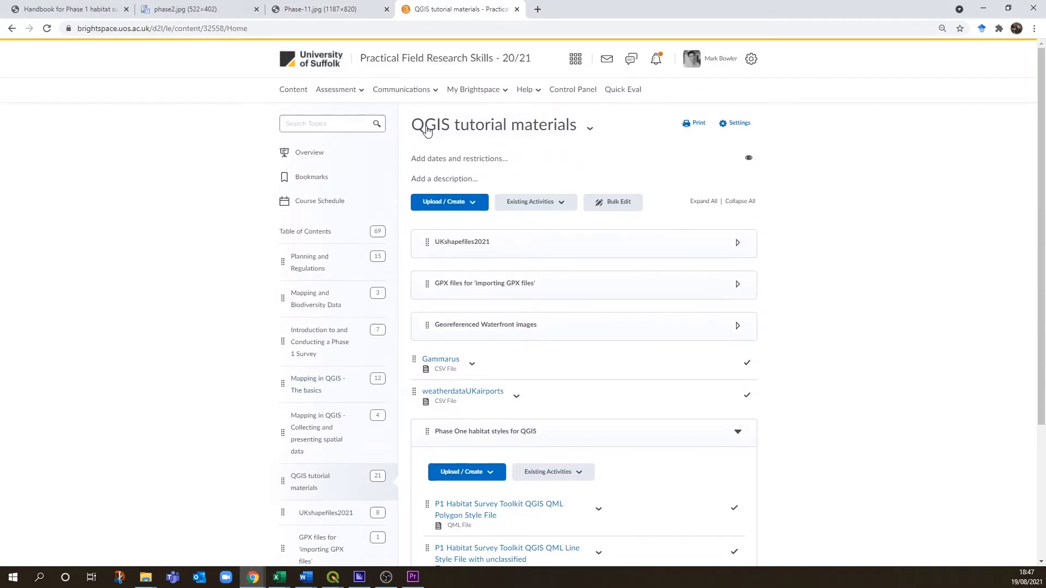
pyautogui.scroll(-3, 517, 270)
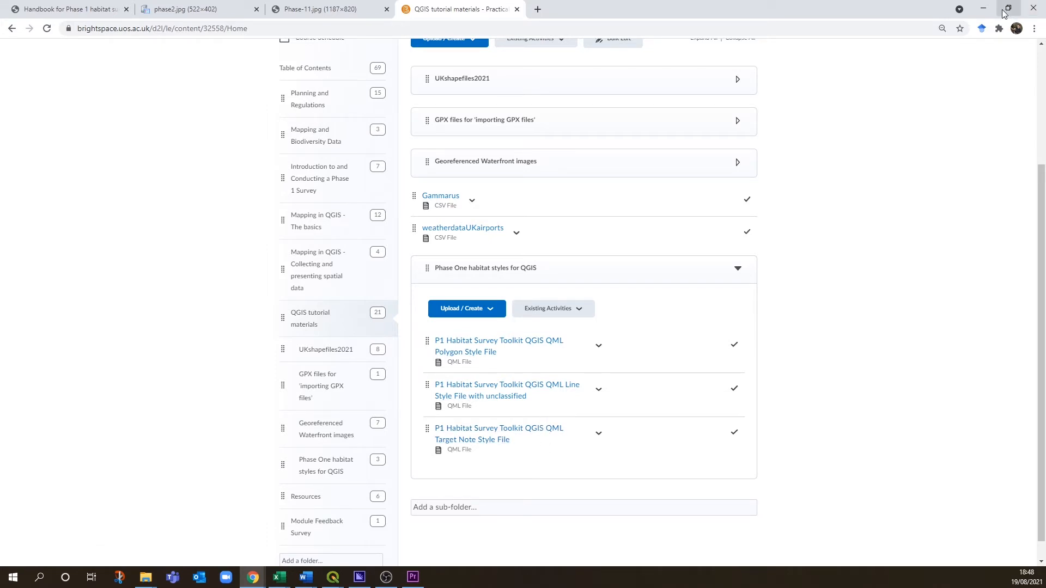
pyautogui.click(984, 9)
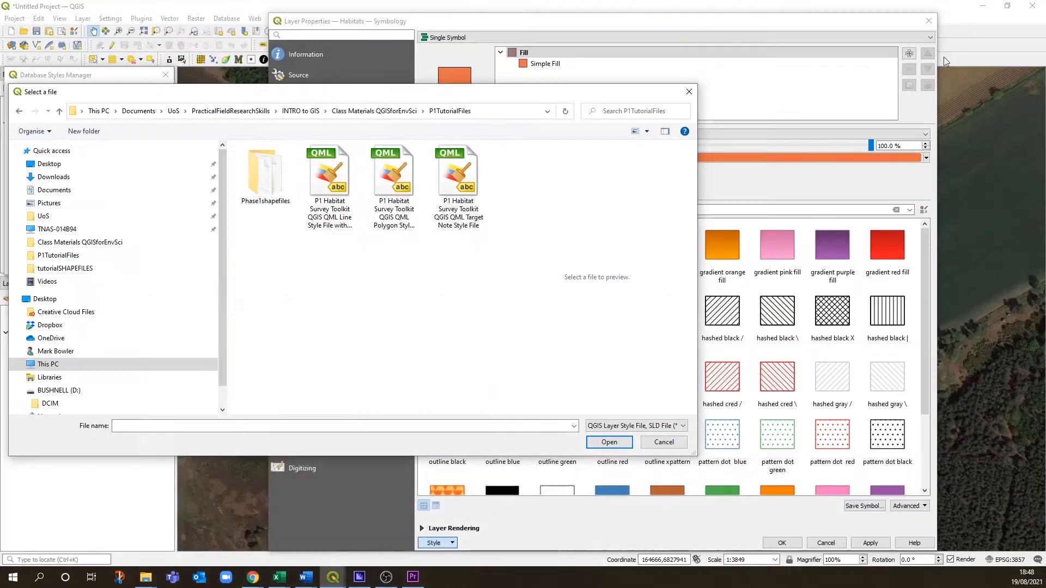
pyautogui.doubleClick(406, 228)
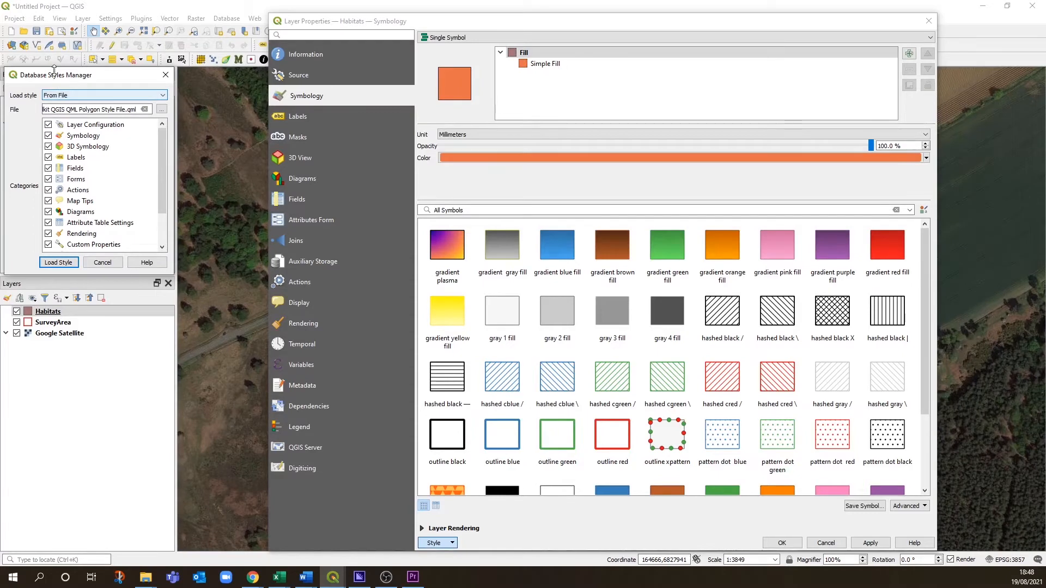
pyautogui.moveTo(56, 76); pyautogui.dragTo(210, 135)
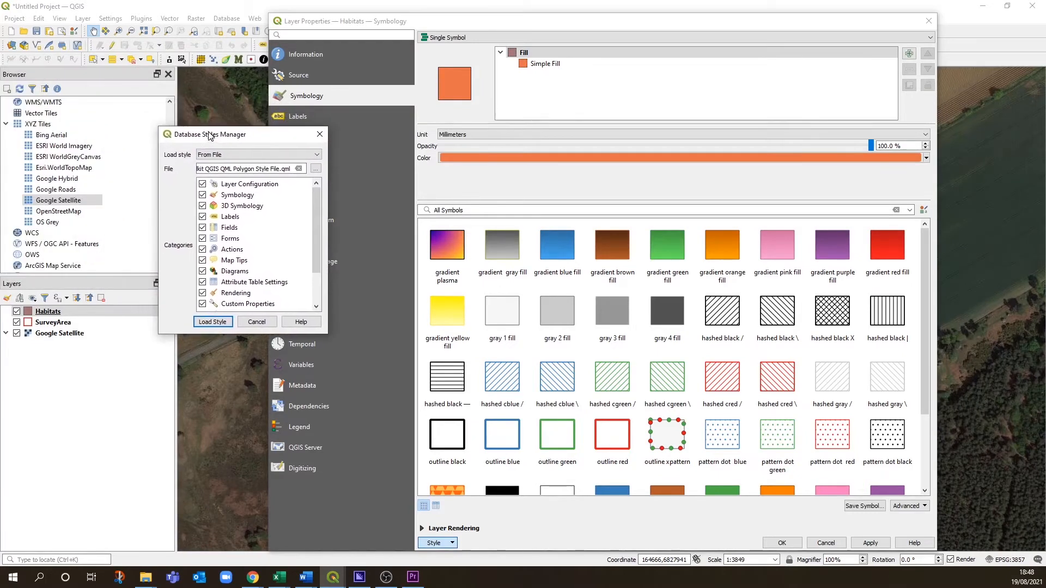
pyautogui.click(214, 322)
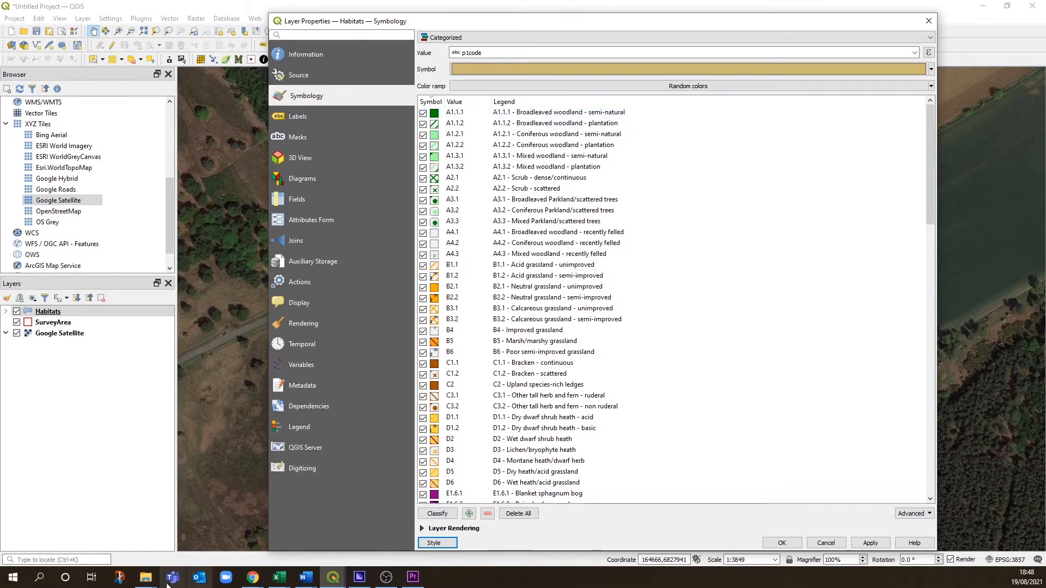
# Switch to Chrome and examine the habitat classification and mapping colour codes in Appendix one of the Handbook for Phase 1 habitat survey
pyautogui.click(252, 577)
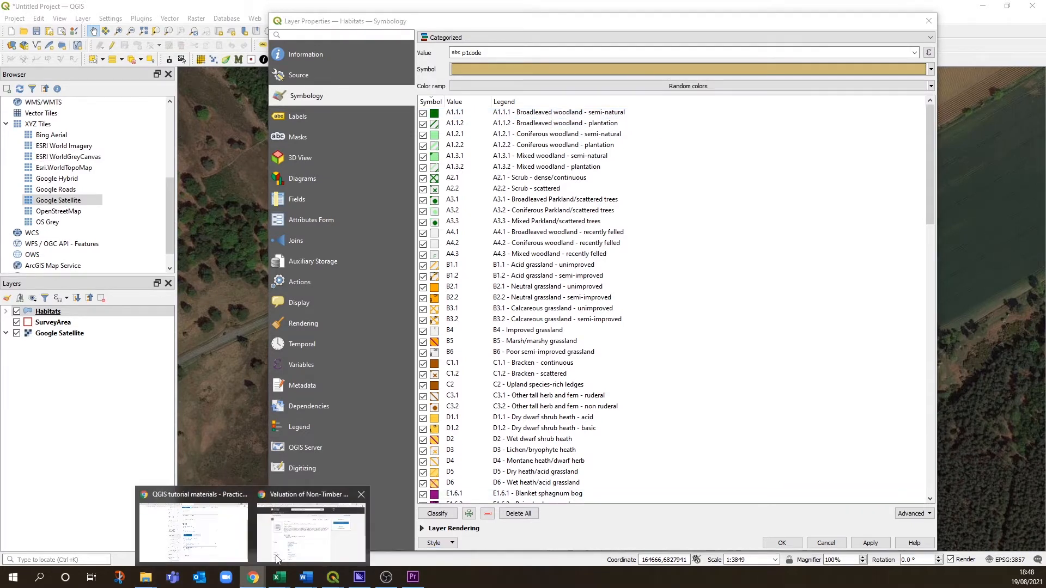
pyautogui.click(206, 495)
pyautogui.click(339, 16)
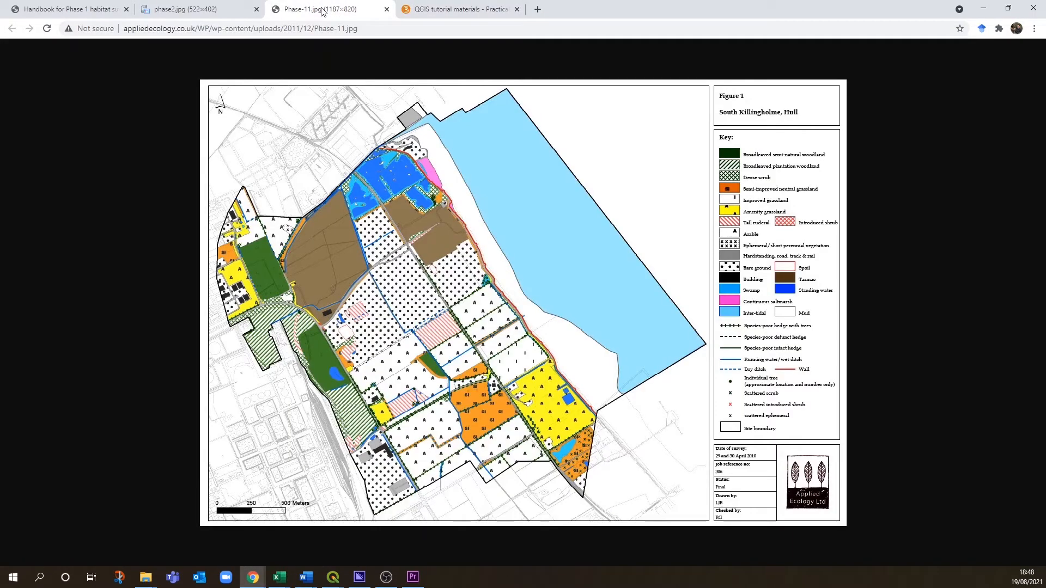
pyautogui.click(56, 11)
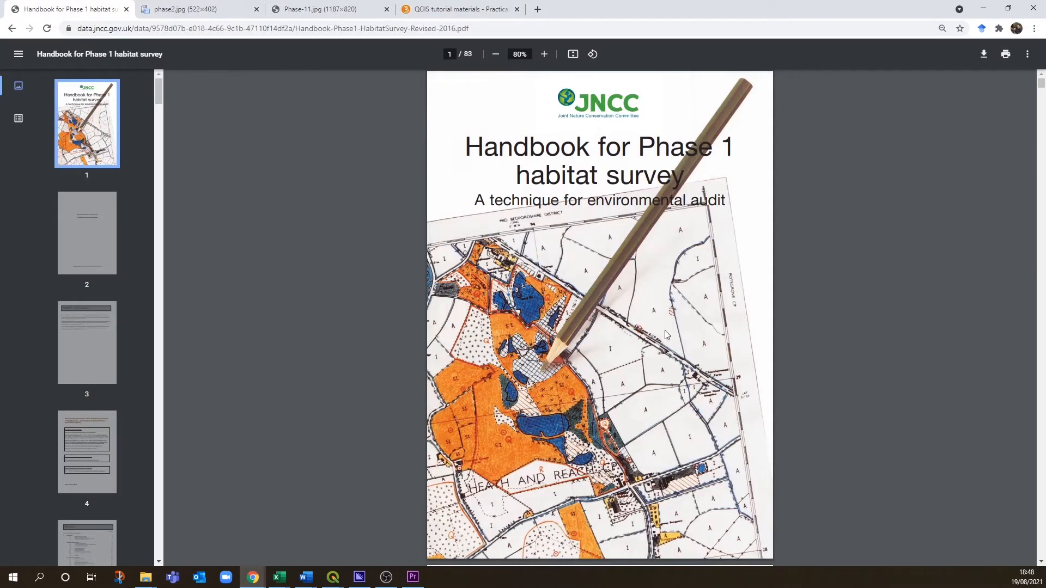
pyautogui.moveTo(1040, 85); pyautogui.dragTo(1041, 392)
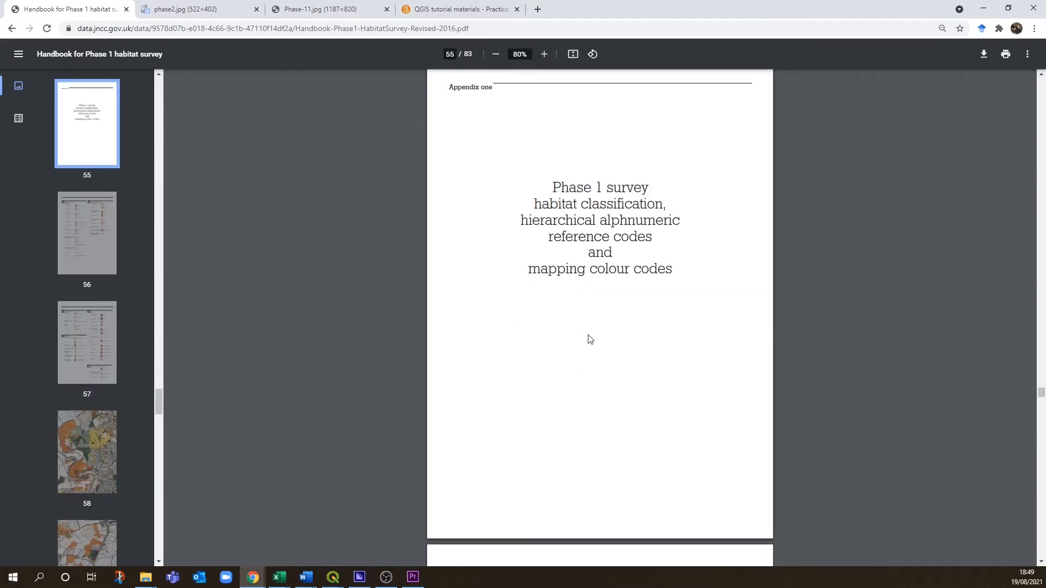
pyautogui.scroll(-6, 597, 335)
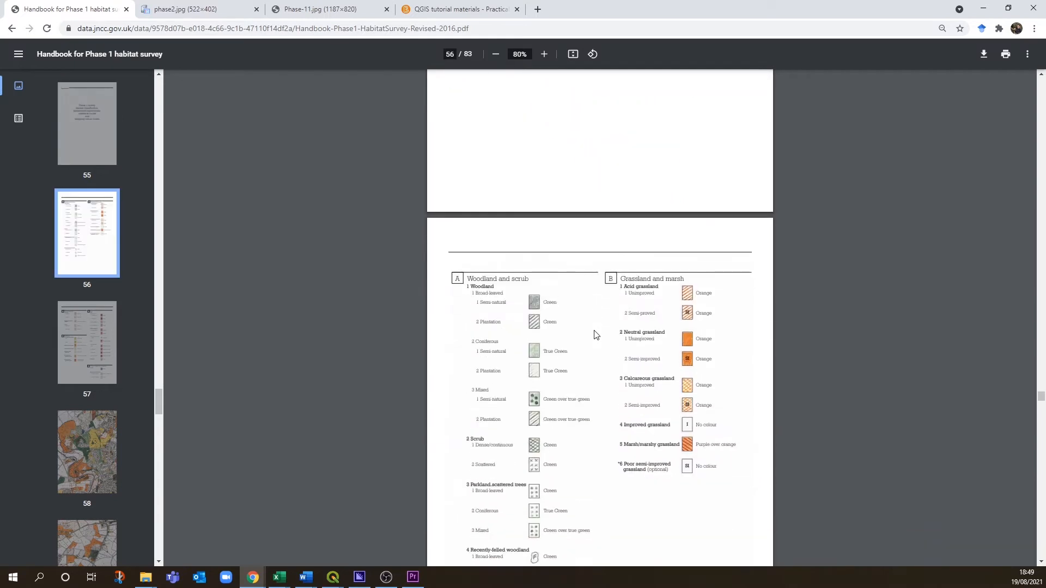
pyautogui.scroll(-1, 596, 335)
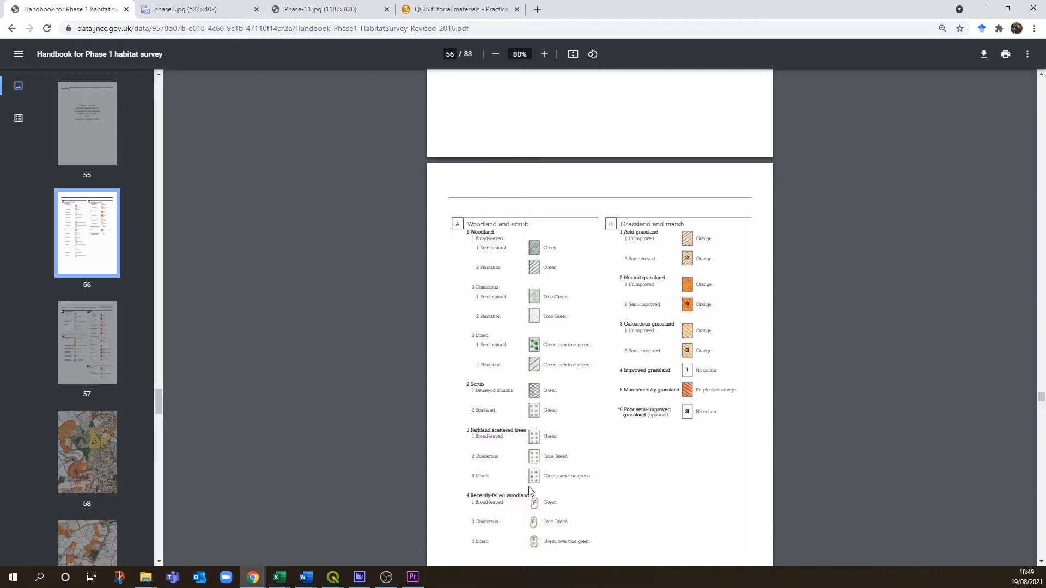
# Read through the handbook's remaining colour keys and the alphanumeric habitat codes in Appendix 2
pyautogui.scroll(-15, 532, 513)
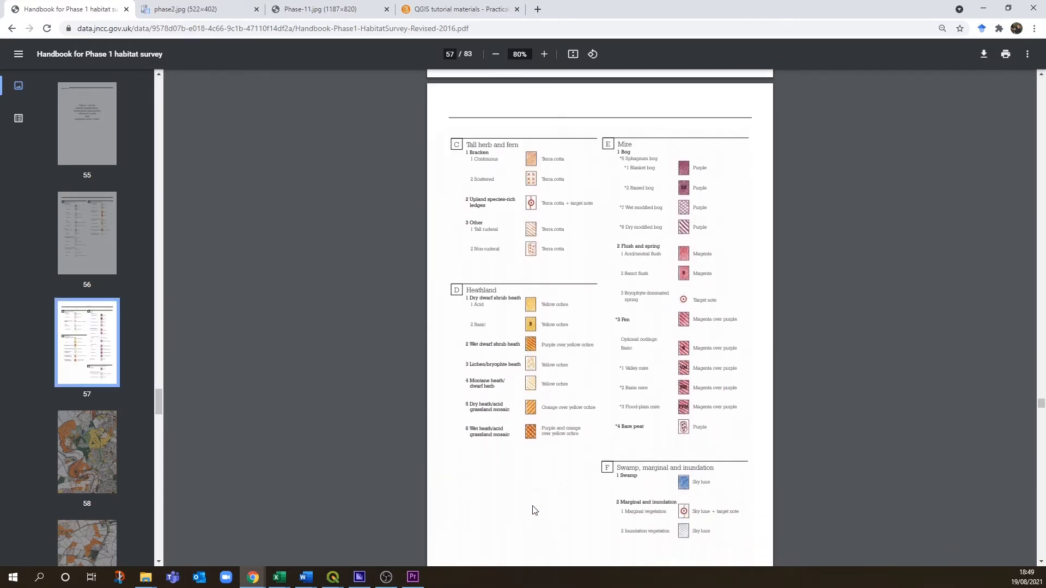
pyautogui.scroll(-20, 532, 505)
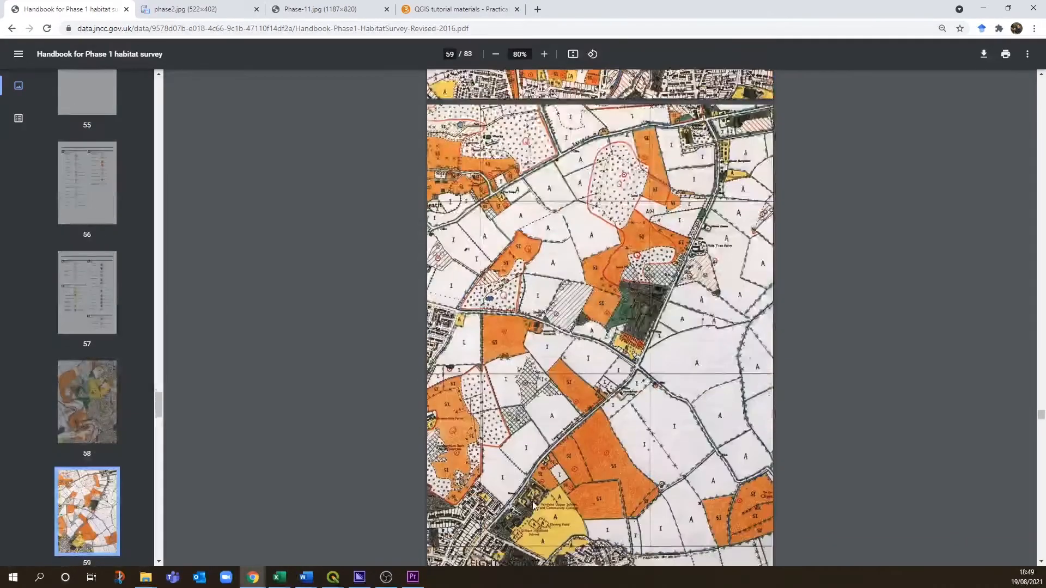
pyautogui.scroll(-20, 534, 500)
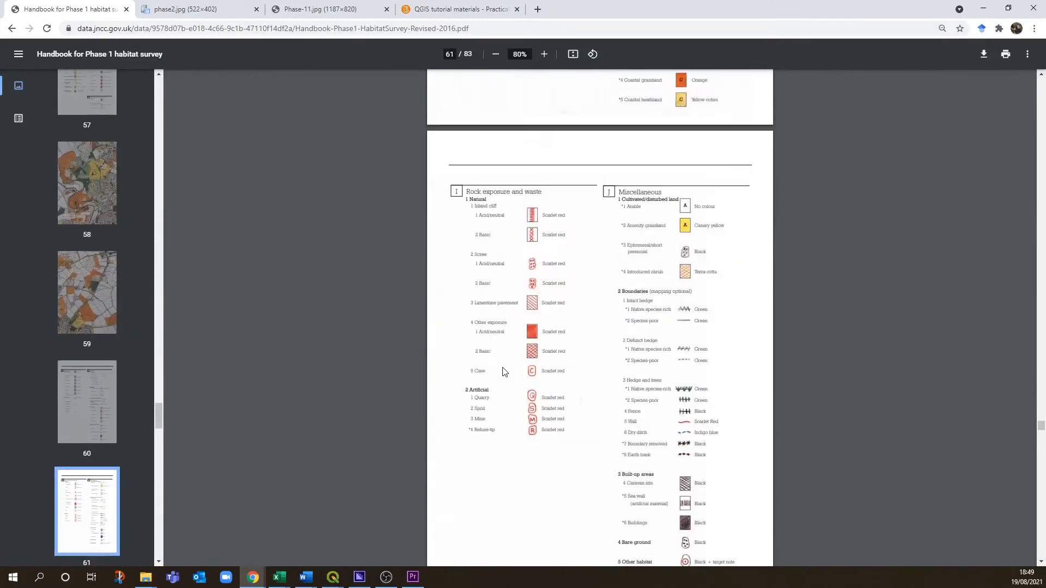
pyautogui.scroll(-10, 504, 376)
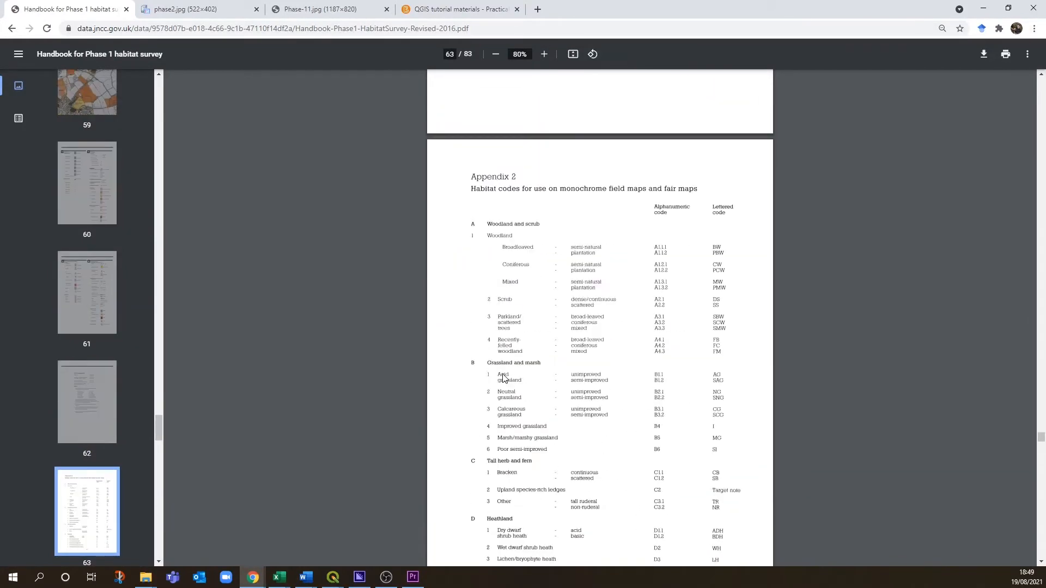
pyautogui.scroll(-1, 504, 377)
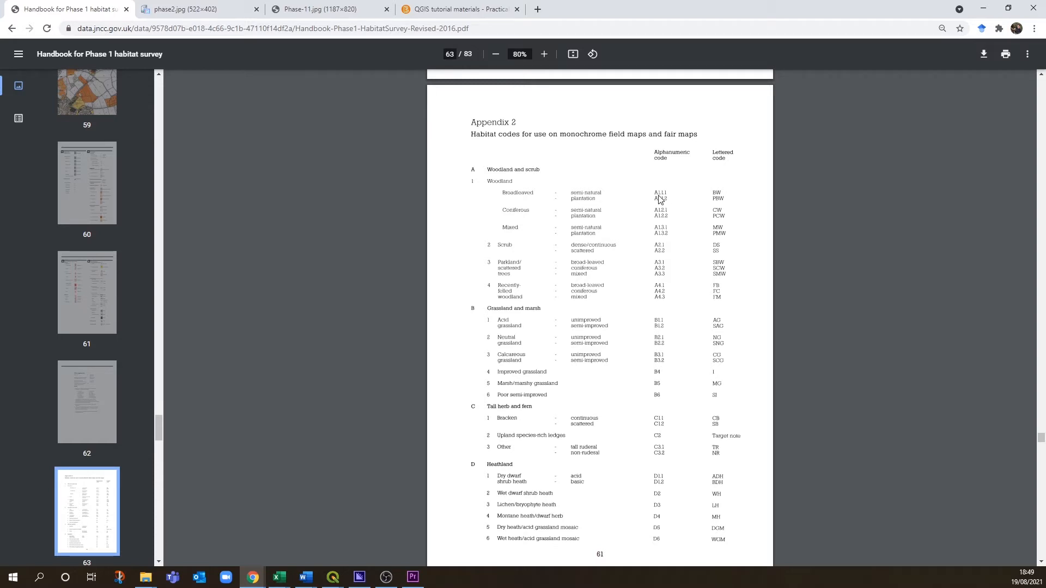
# Return to QGIS and apply the categorized p1code symbology to the Habitats layer
pyautogui.click(985, 10)
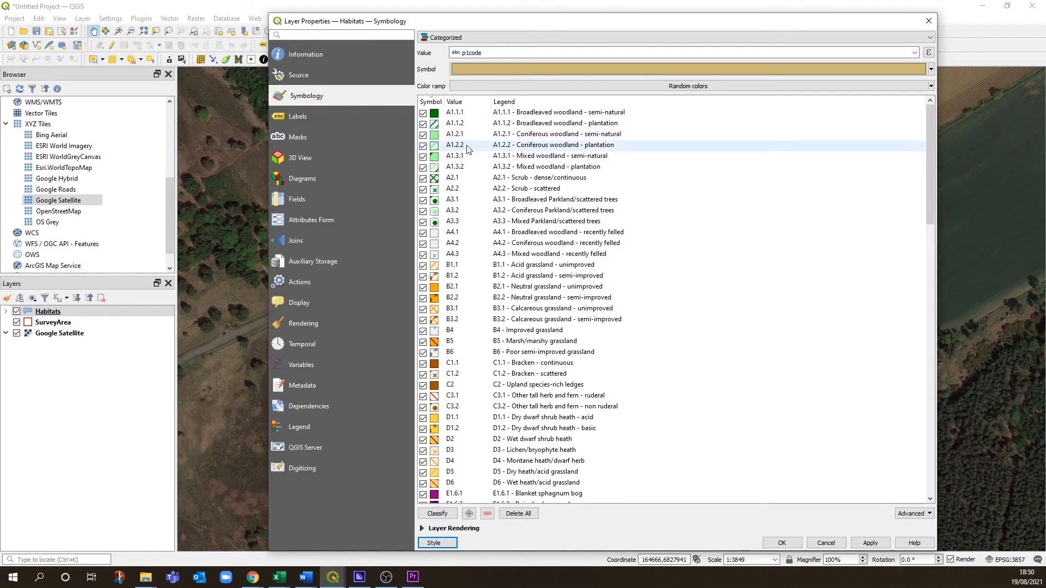
pyautogui.click(870, 543)
pyautogui.click(783, 543)
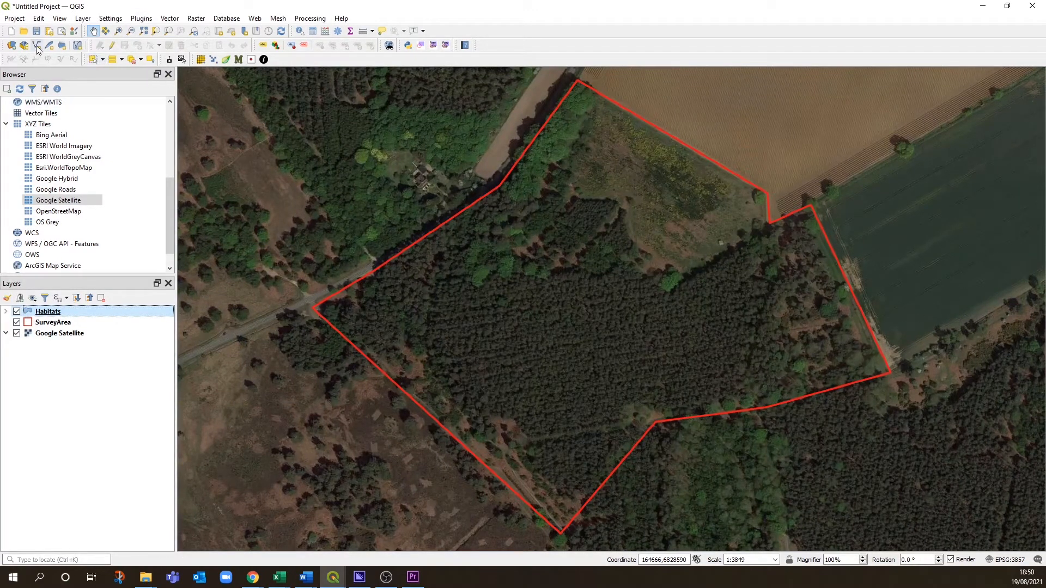
# Start editing the Habitats layer and digitise a polygon around the large dark plantation block in the middle of the survey area
pyautogui.click(112, 45)
pyautogui.click(139, 46)
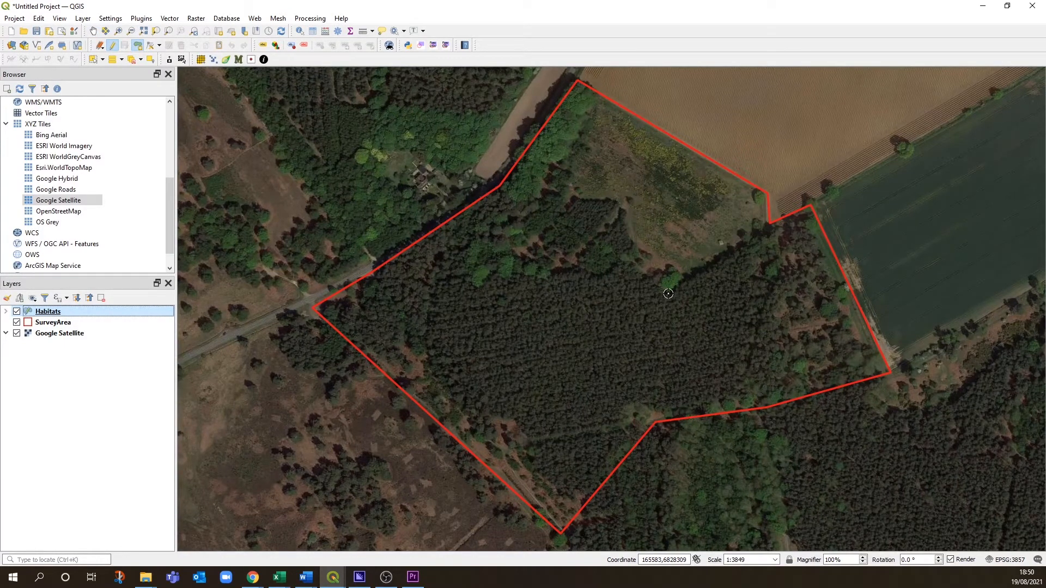
pyautogui.click(746, 246)
pyautogui.click(765, 263)
pyautogui.click(754, 277)
pyautogui.click(771, 281)
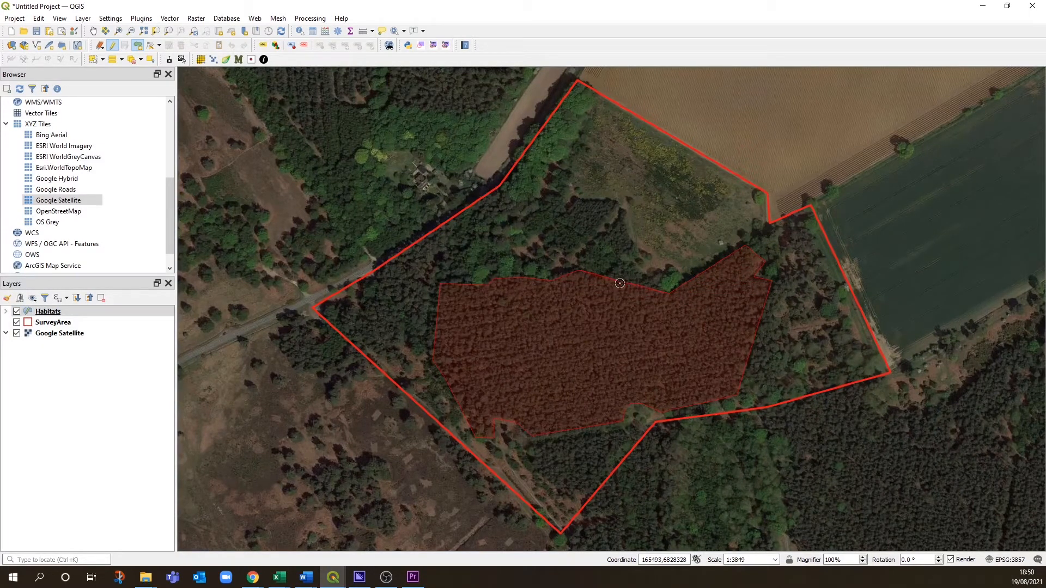
pyautogui.rightClick(648, 283)
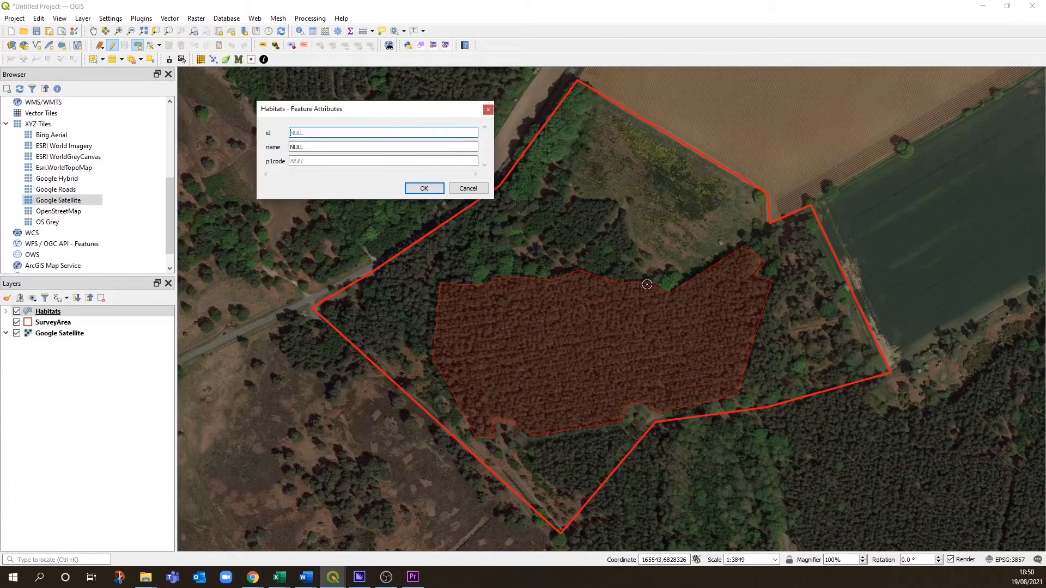
# Set the plantation polygon's p1code attribute to A1.2.2 and save the feature
pyautogui.click(312, 147)
pyautogui.doubleClick(311, 147)
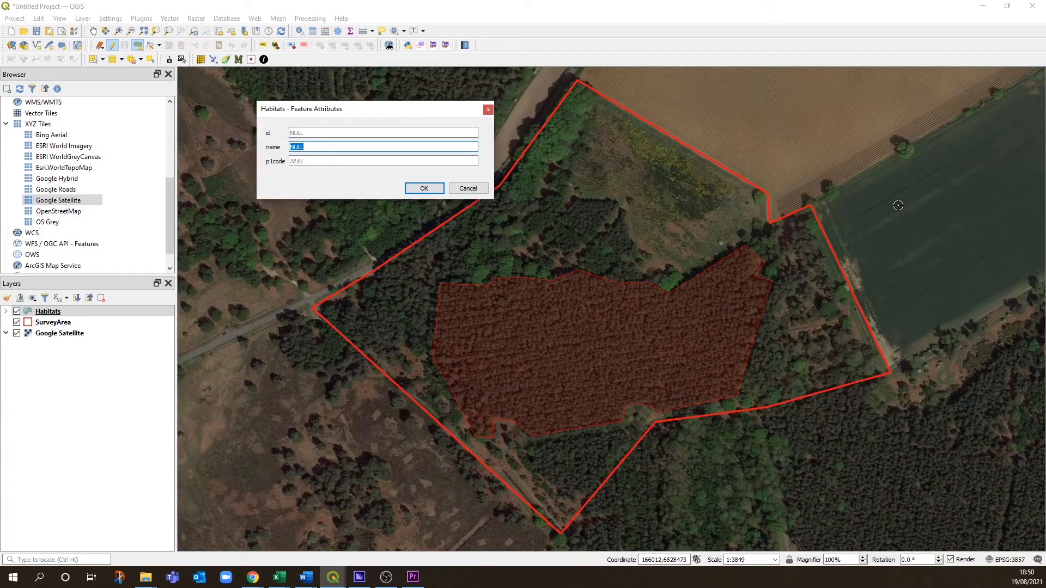
pyautogui.press('Tab')
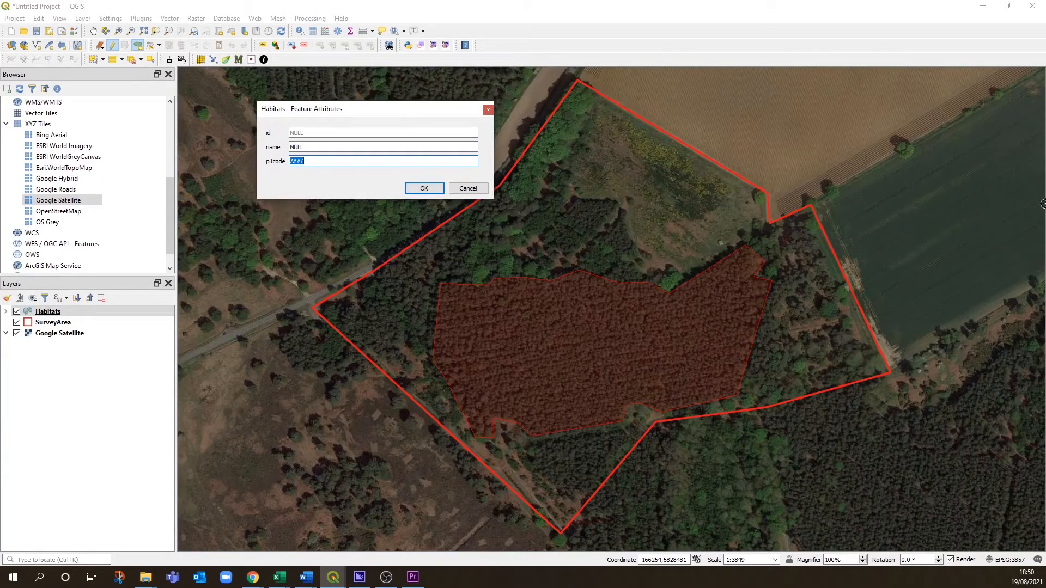
pyautogui.write('A1.2.2')
pyautogui.click(423, 189)
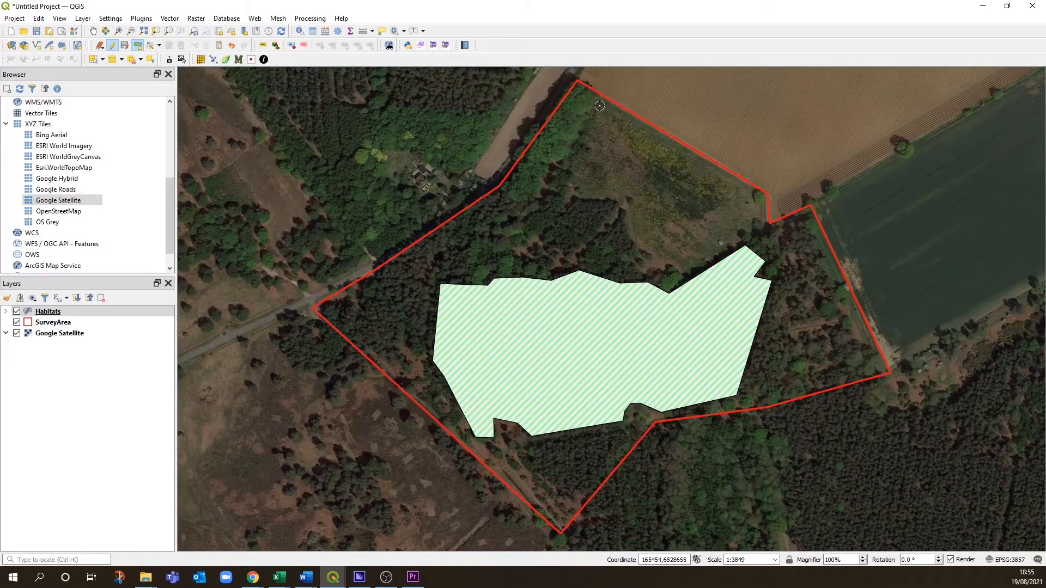
# Begin a second Habitats polygon over the woodland north of the plantation, following the grassland edge and the plantation's upper boundary
pyautogui.scroll(1, 600, 94)
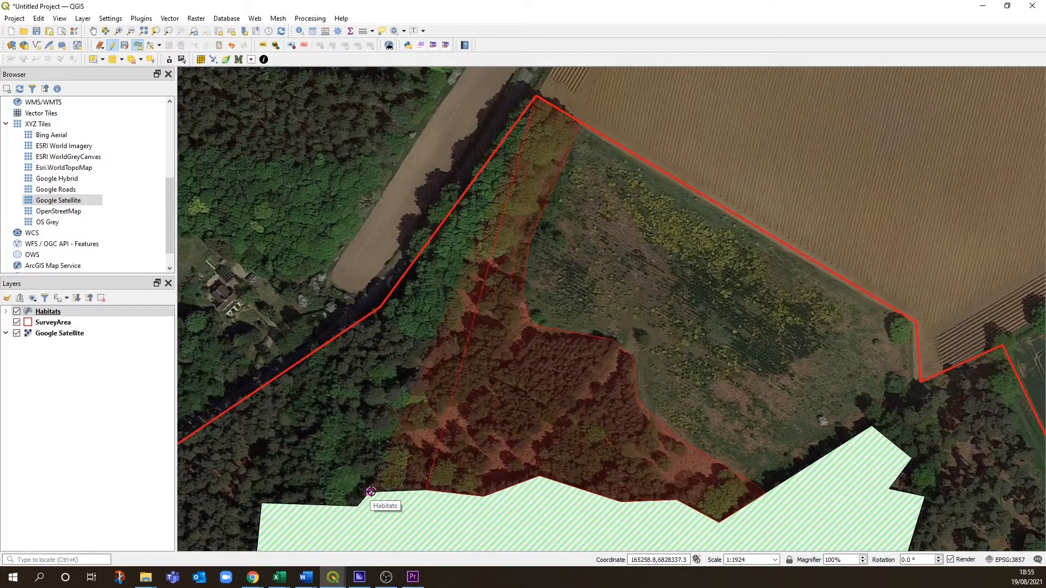
pyautogui.click(261, 504)
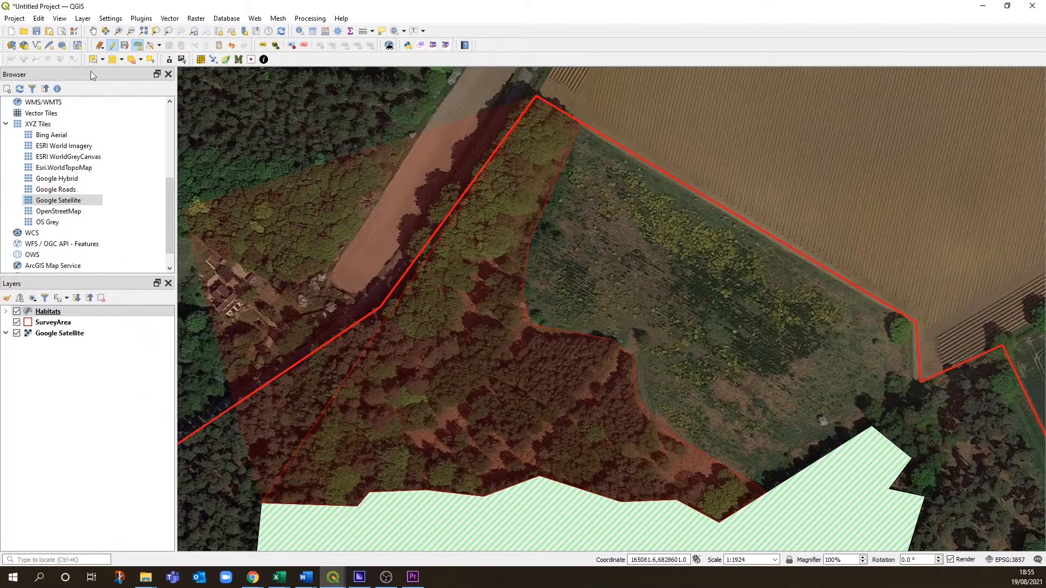
# Open the project snapping settings, try digitising with snapping off and on, and leave snapping switched off
pyautogui.click(17, 19)
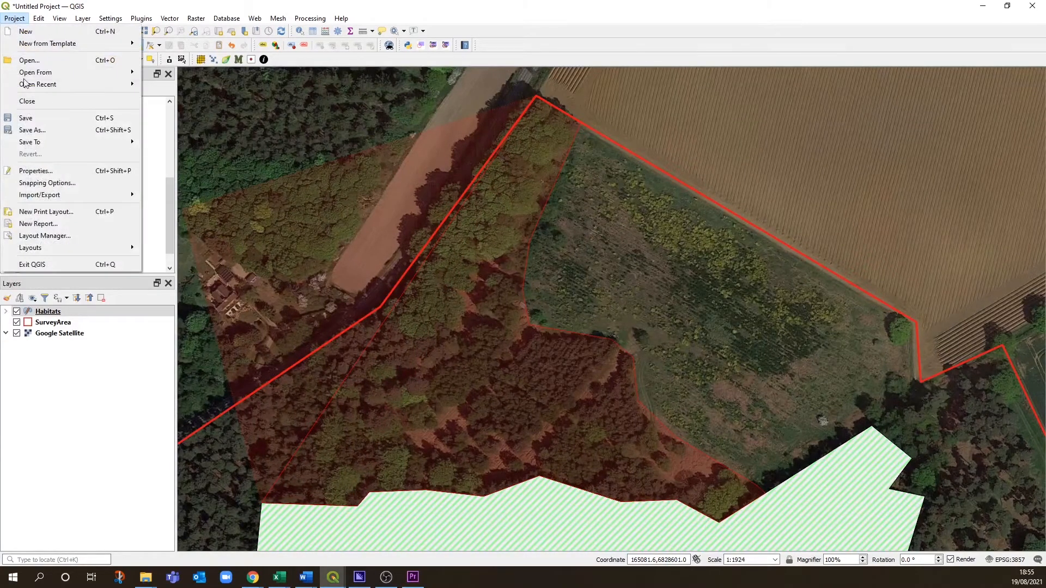
pyautogui.click(47, 183)
pyautogui.moveTo(557, 14); pyautogui.dragTo(456, 139)
pyautogui.click(412, 157)
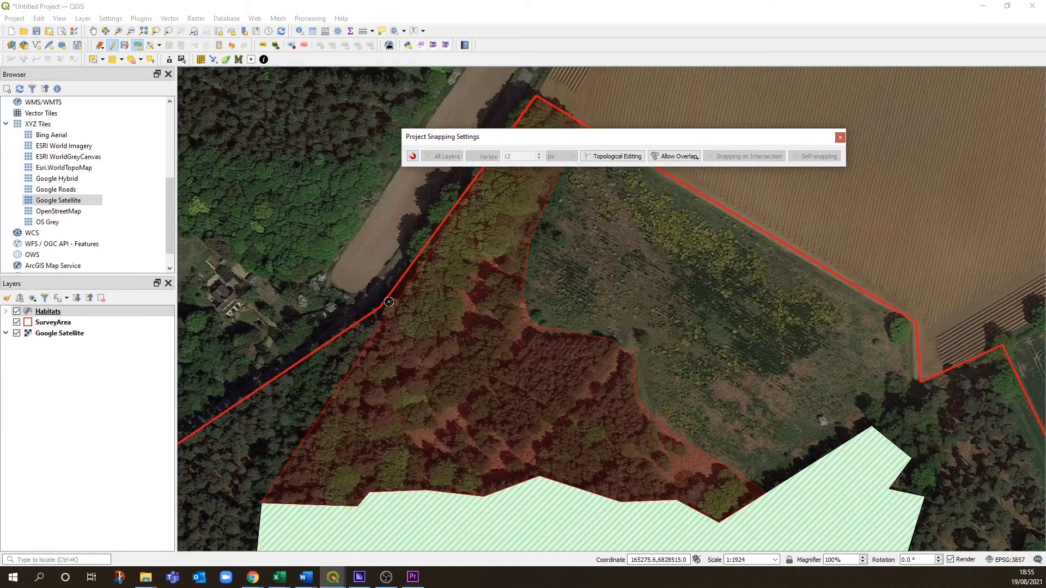
pyautogui.click(379, 308)
pyautogui.click(412, 156)
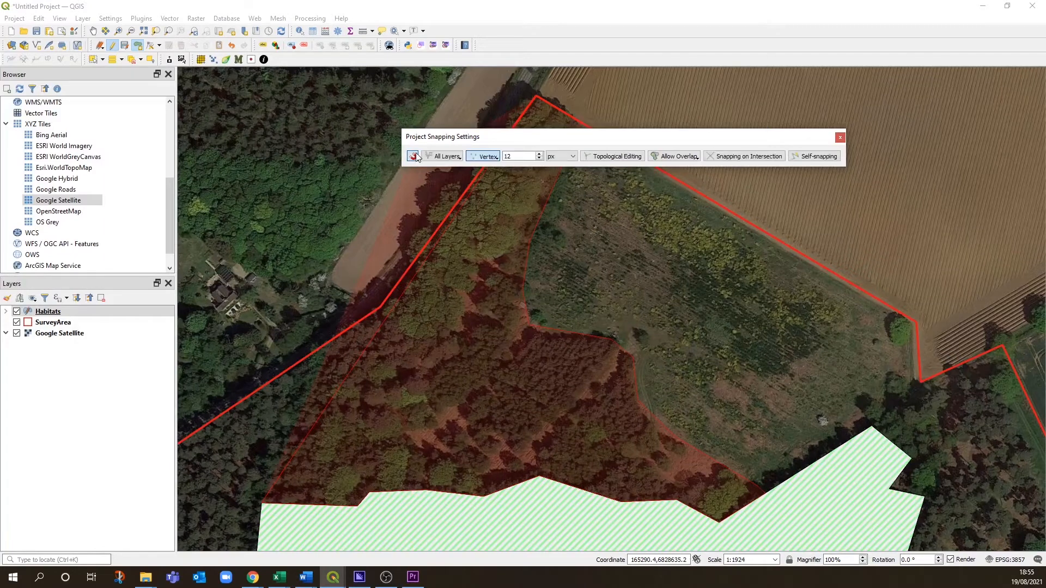
pyautogui.moveTo(524, 136); pyautogui.dragTo(622, 22)
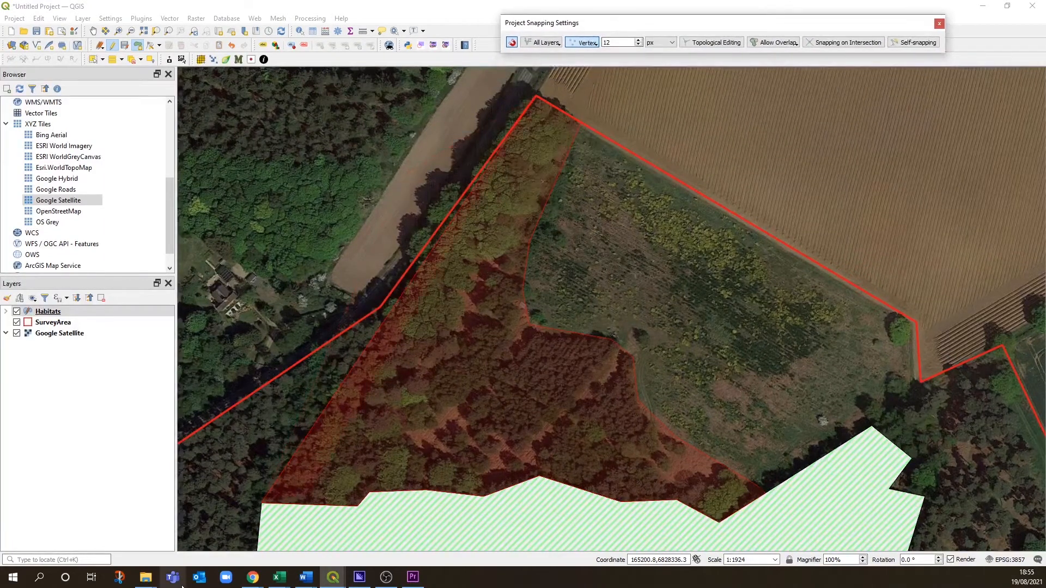
pyautogui.scroll(-1, 242, 501)
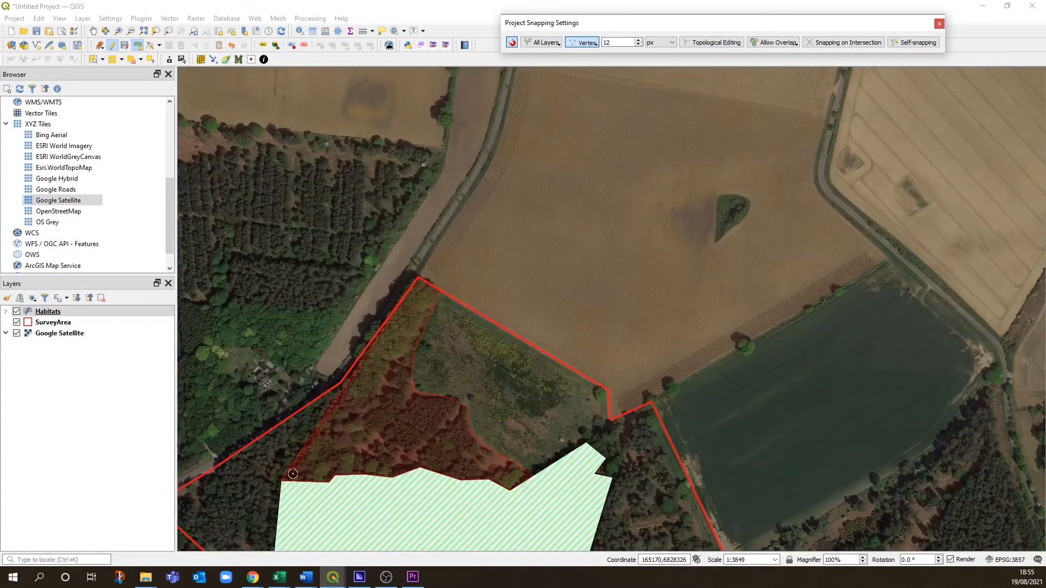
pyautogui.press('s')
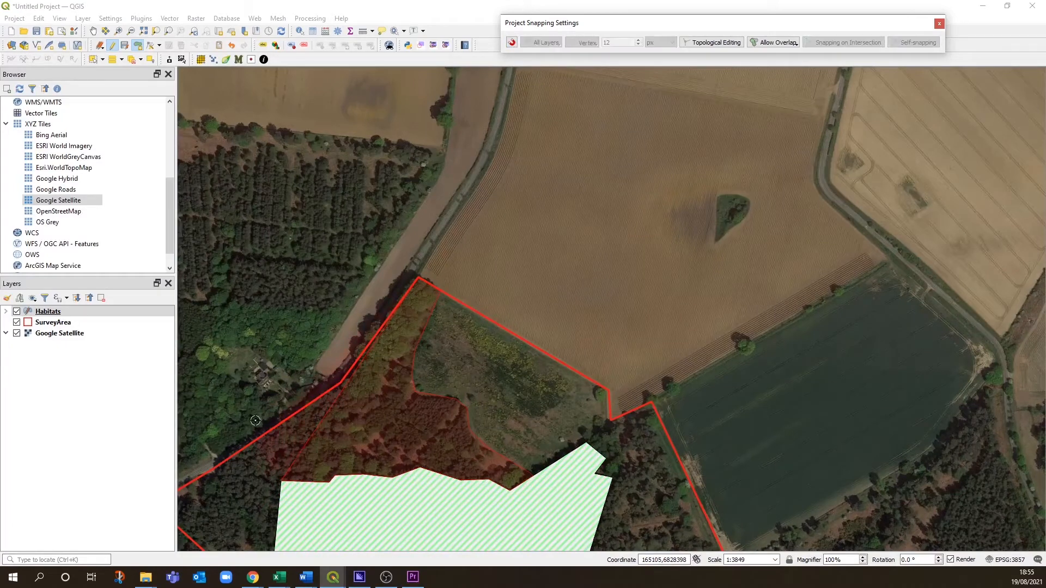
# Turn snapping on and extend the woodland polygon around the plantation's western edge and along the western survey area boundary
pyautogui.click(93, 31)
pyautogui.moveTo(387, 354); pyautogui.dragTo(420, 339)
pyautogui.moveTo(362, 413); pyautogui.dragTo(693, 223)
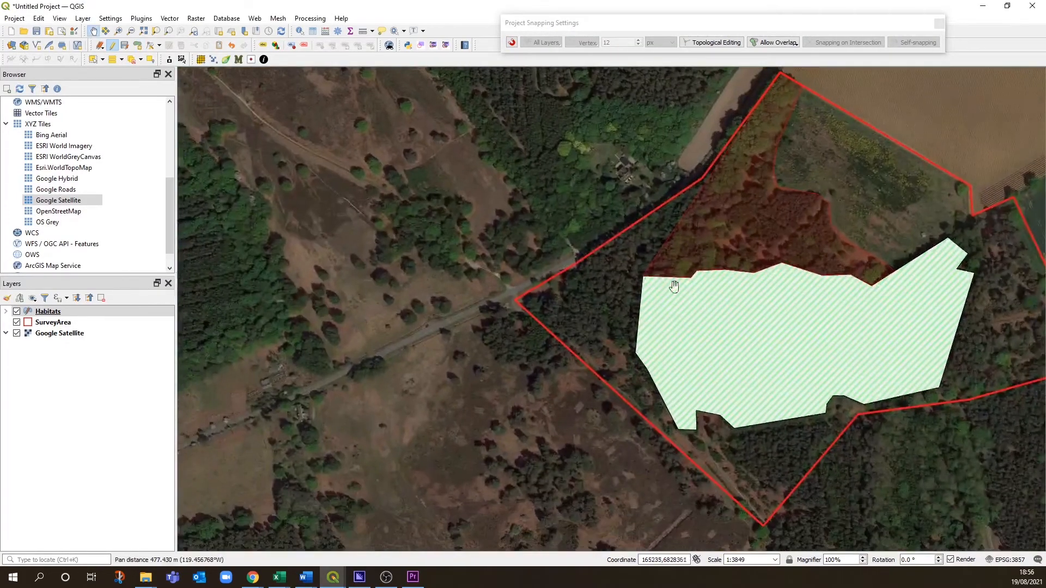
pyautogui.click(135, 46)
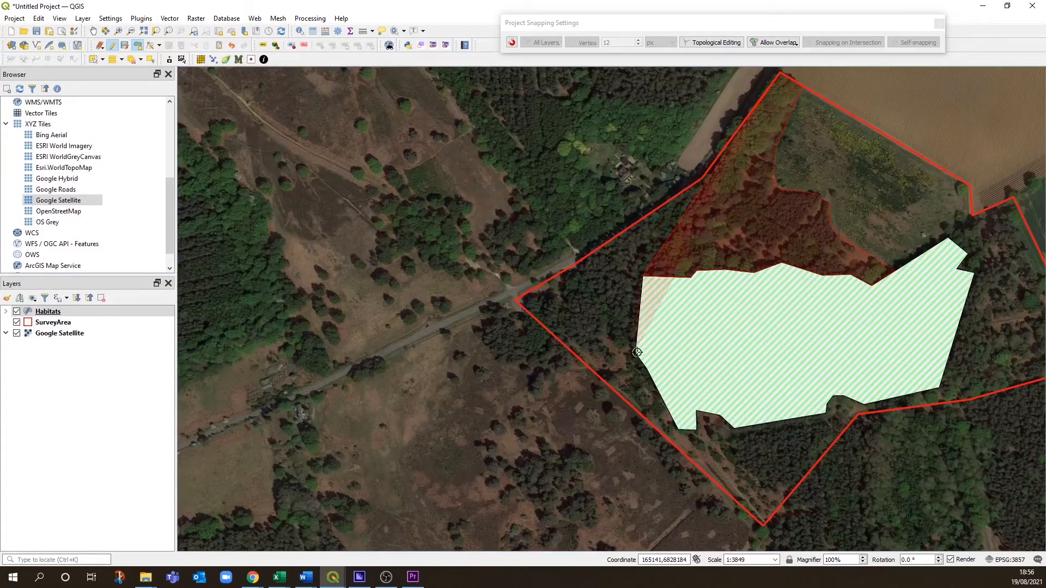
pyautogui.press('s')
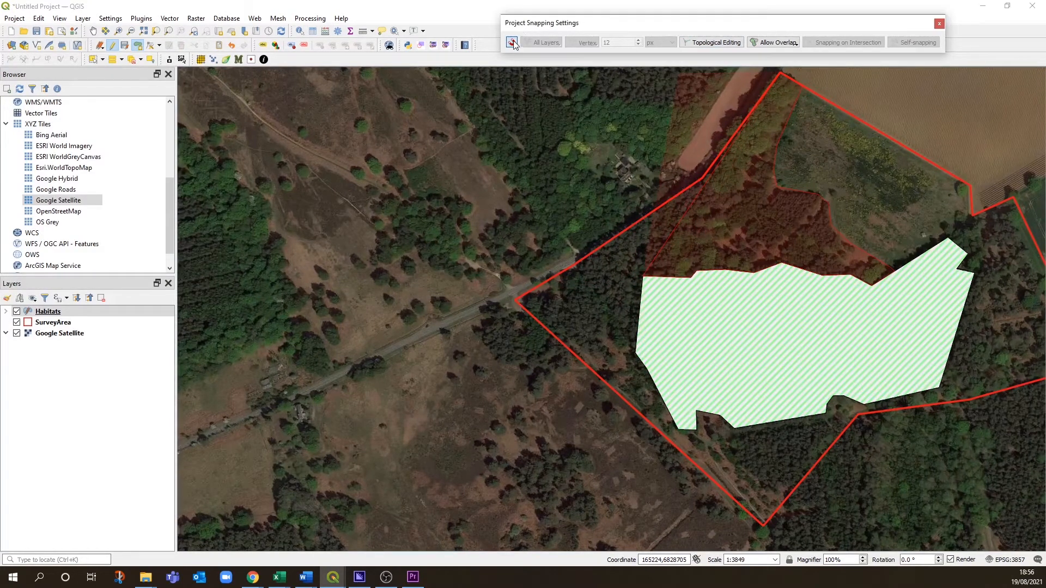
pyautogui.click(638, 355)
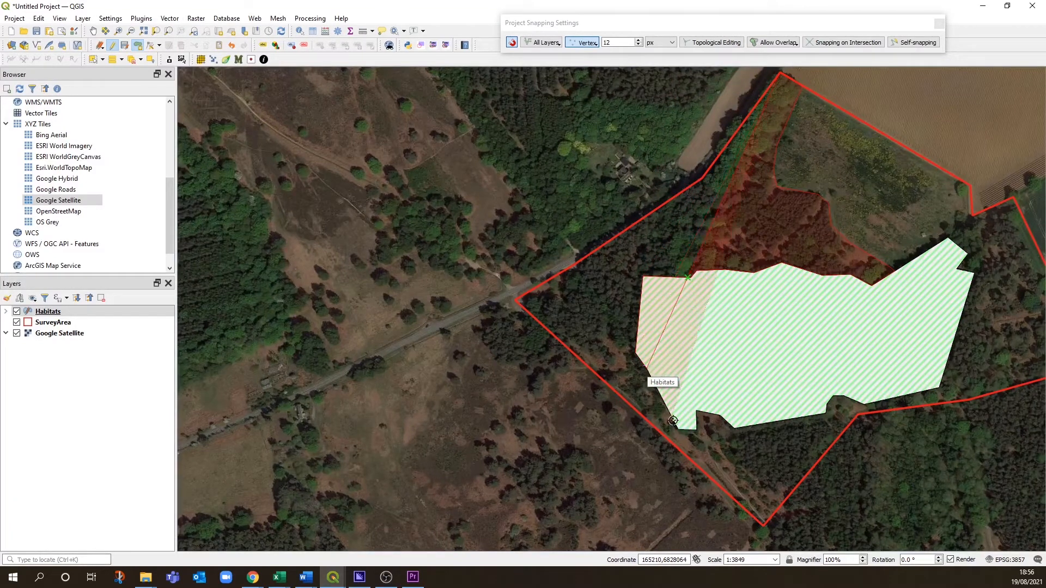
pyautogui.click(689, 436)
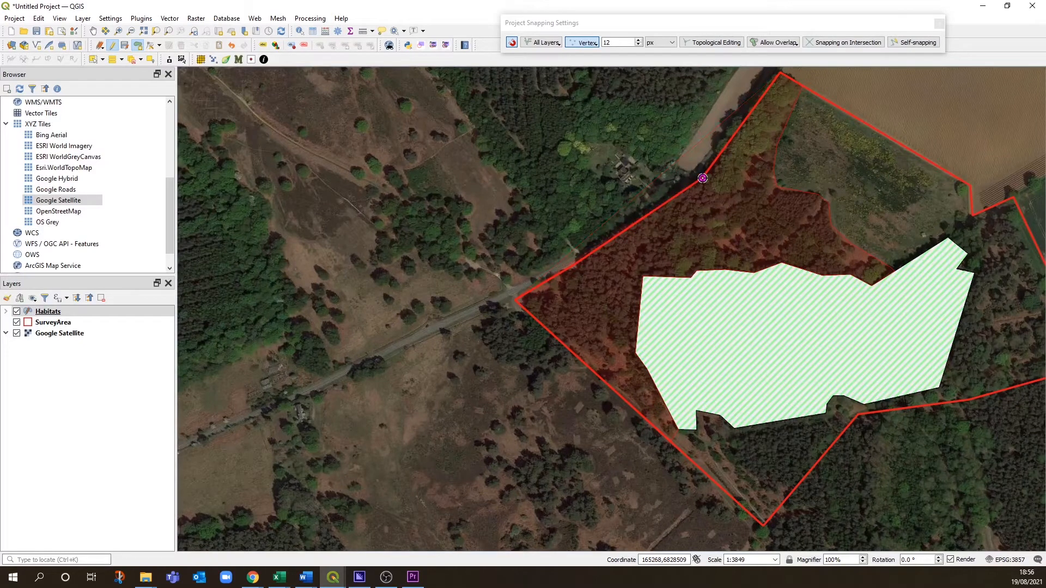
# Complete the woodland polygon and save it with the p1code A1.1.1
pyautogui.rightClick(750, 221)
pyautogui.click(379, 163)
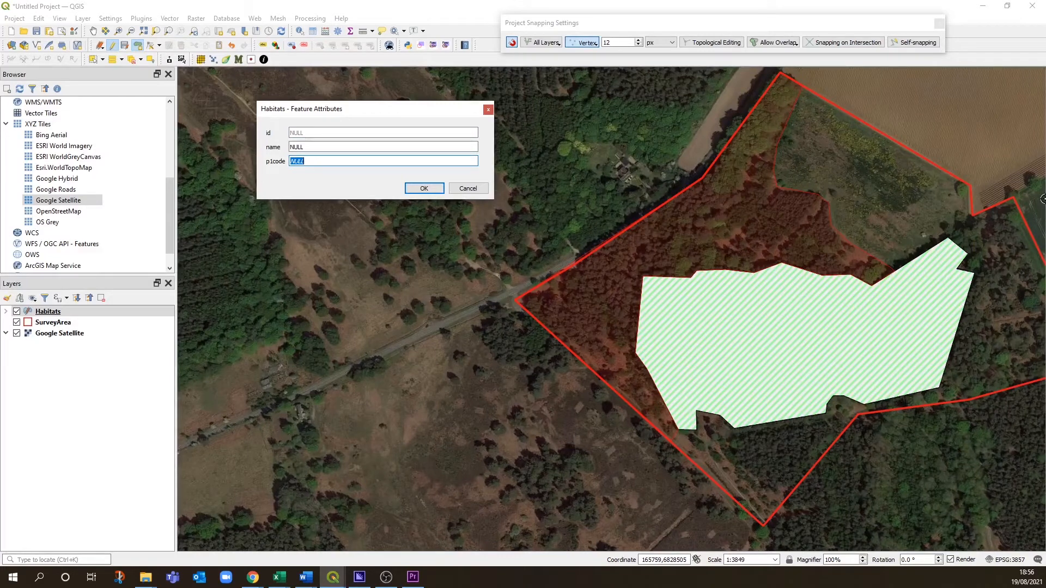
pyautogui.write('A')
pyautogui.write('1.2.2')
pyautogui.press('Return')
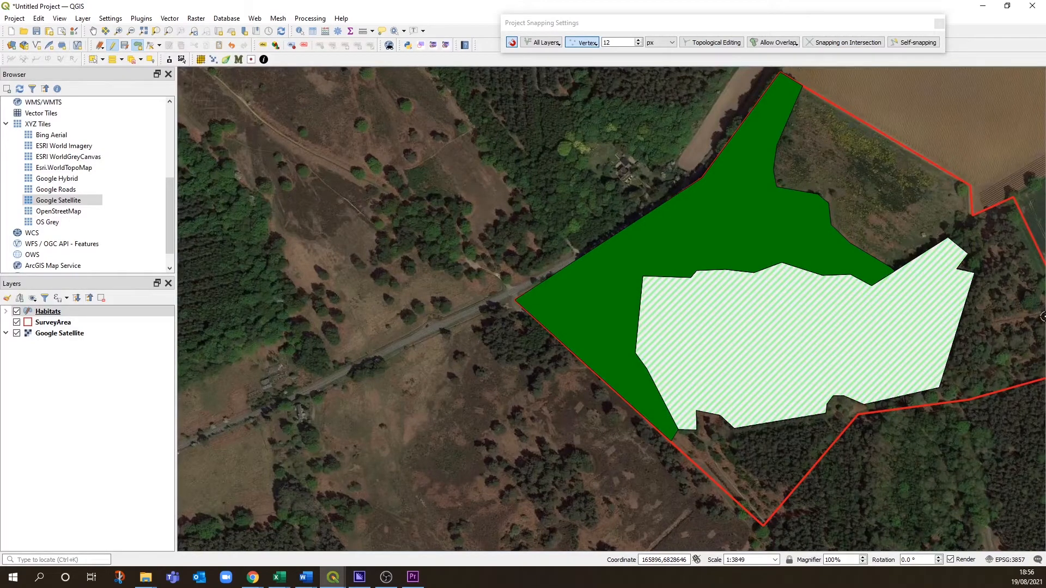
# Digitise a Habitats polygon over the open grassland in the northeast of the survey area and save it with p1code B2.2
pyautogui.moveTo(840, 291); pyautogui.dragTo(603, 304)
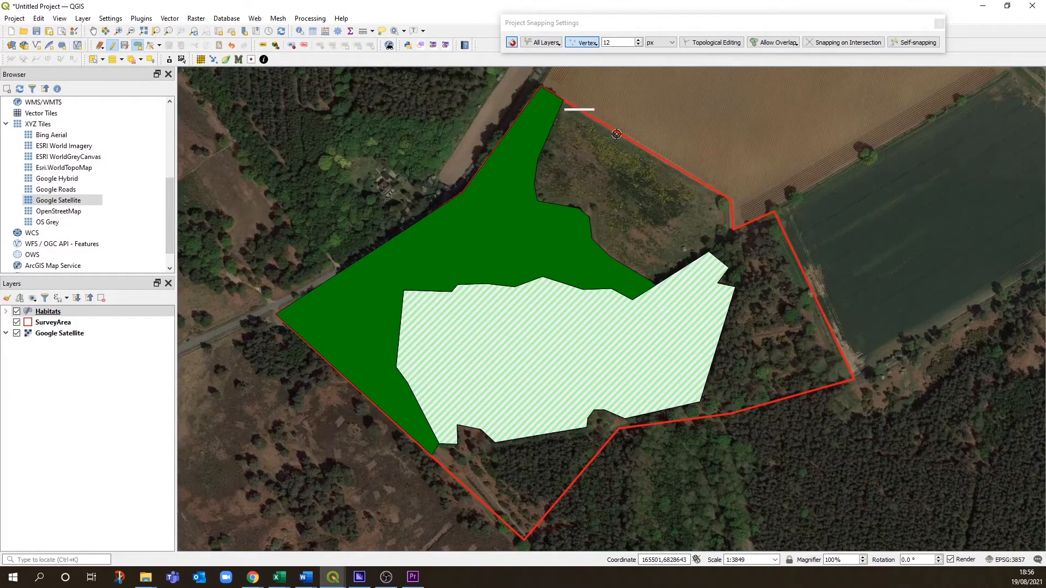
pyautogui.rightClick(734, 229)
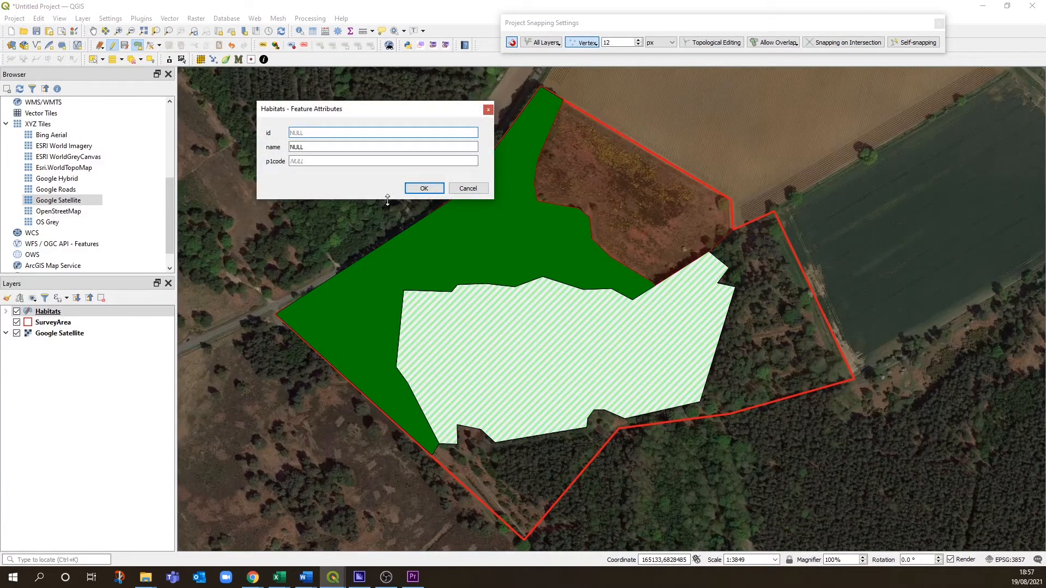
pyautogui.click(366, 162)
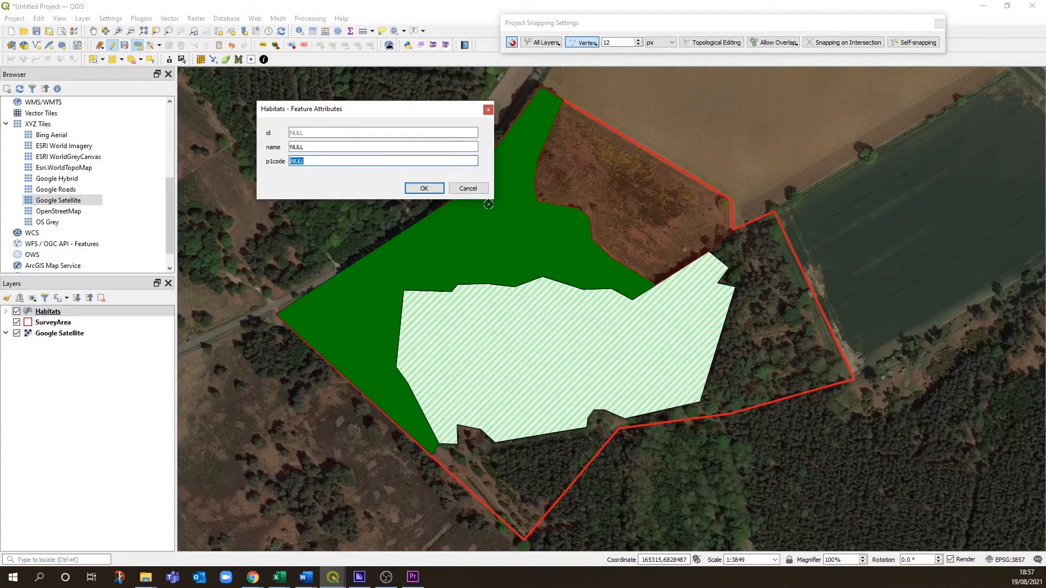
pyautogui.write('B2.2')
pyautogui.press('Return')
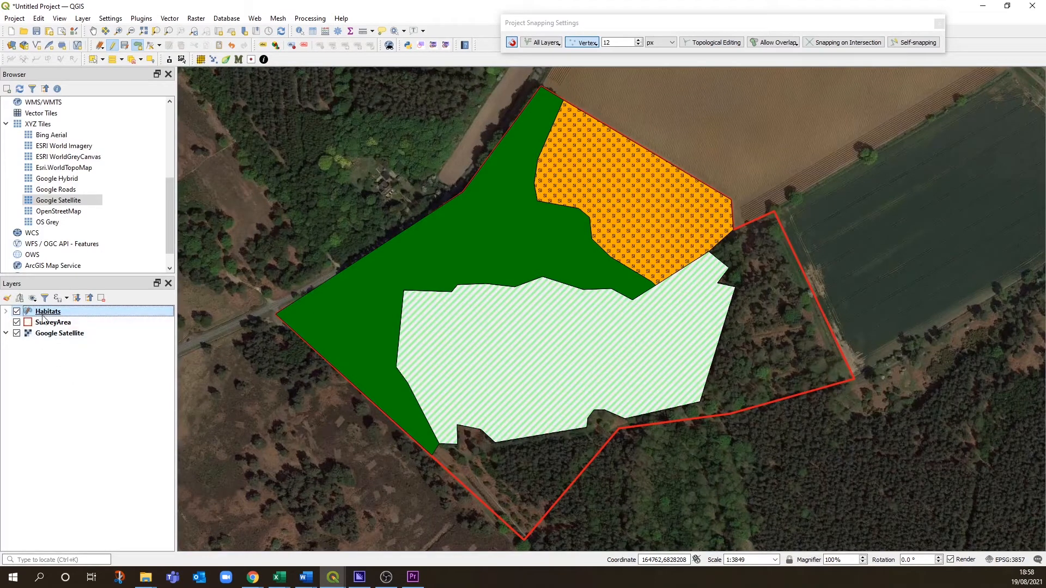
# Open the Habitats attribute table and change the grassland polygon's p1code to B2.1
pyautogui.rightClick(48, 315)
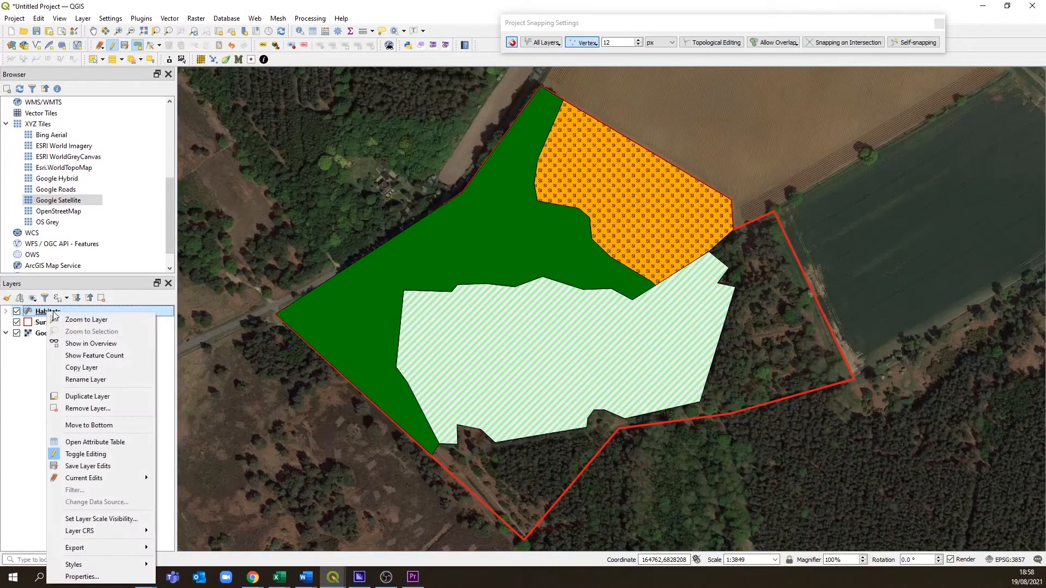
pyautogui.click(116, 445)
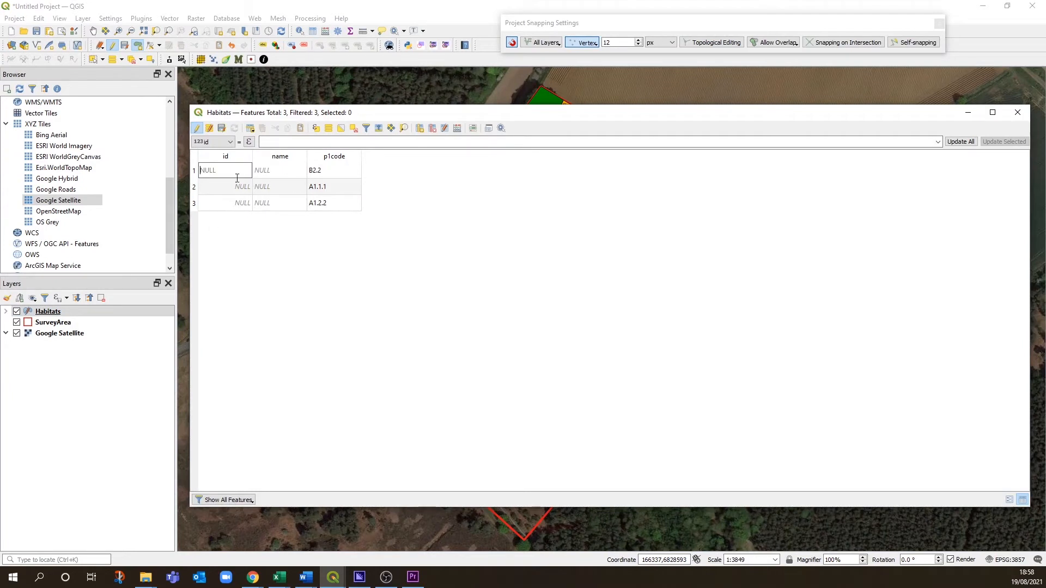
pyautogui.doubleClick(326, 172)
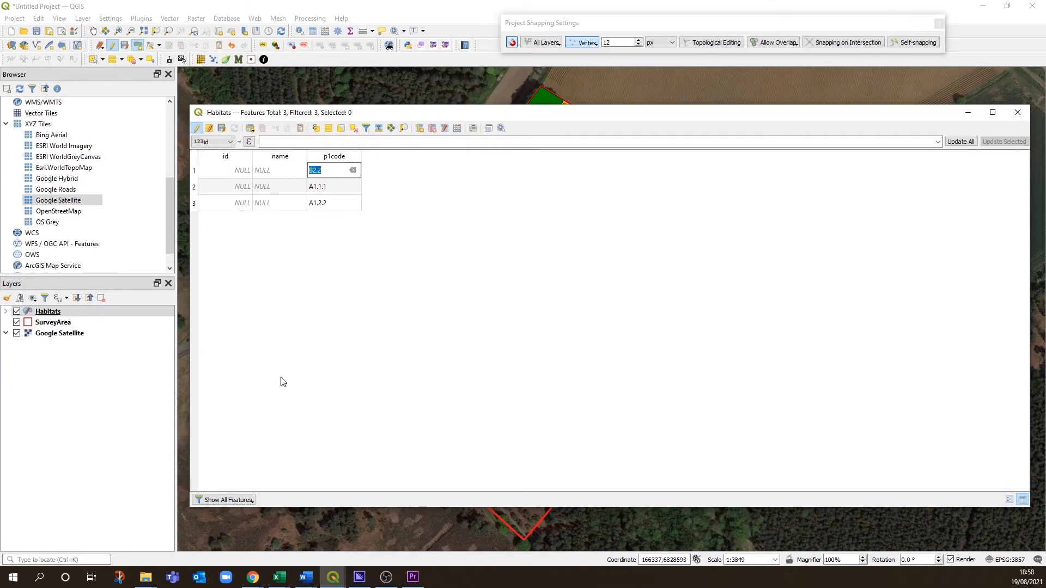
pyautogui.click(322, 170)
pyautogui.press('Return')
pyautogui.press('Left')
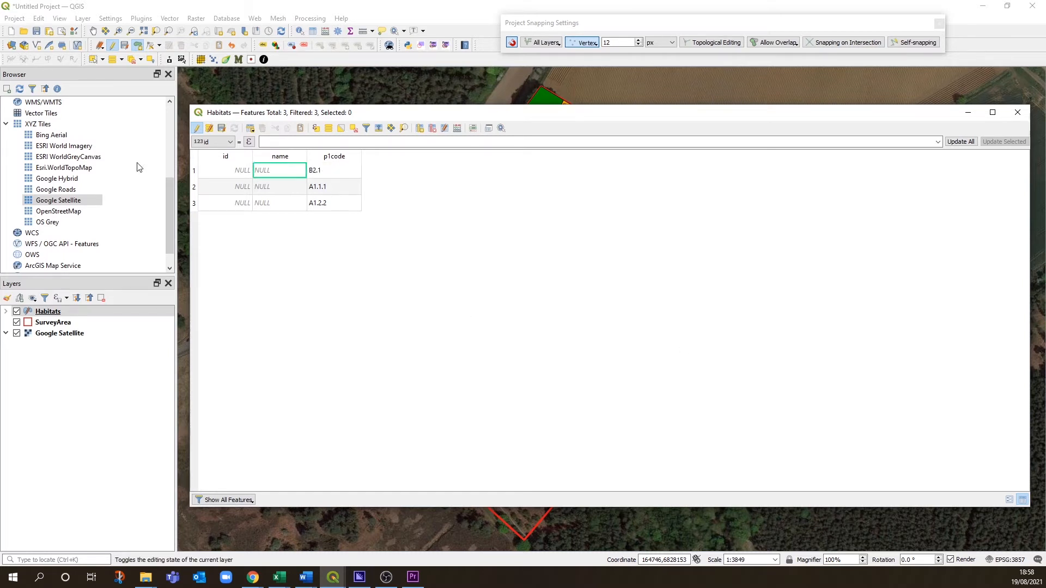
# Stop editing the Habitats layer, save its changes and close the attribute table
pyautogui.click(196, 128)
pyautogui.click(502, 297)
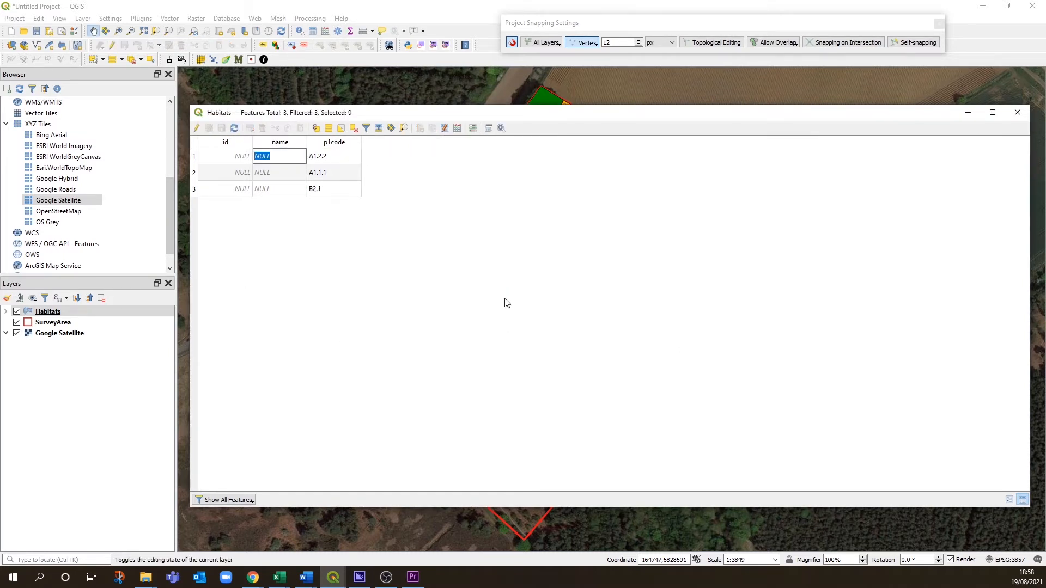
pyautogui.click(1018, 112)
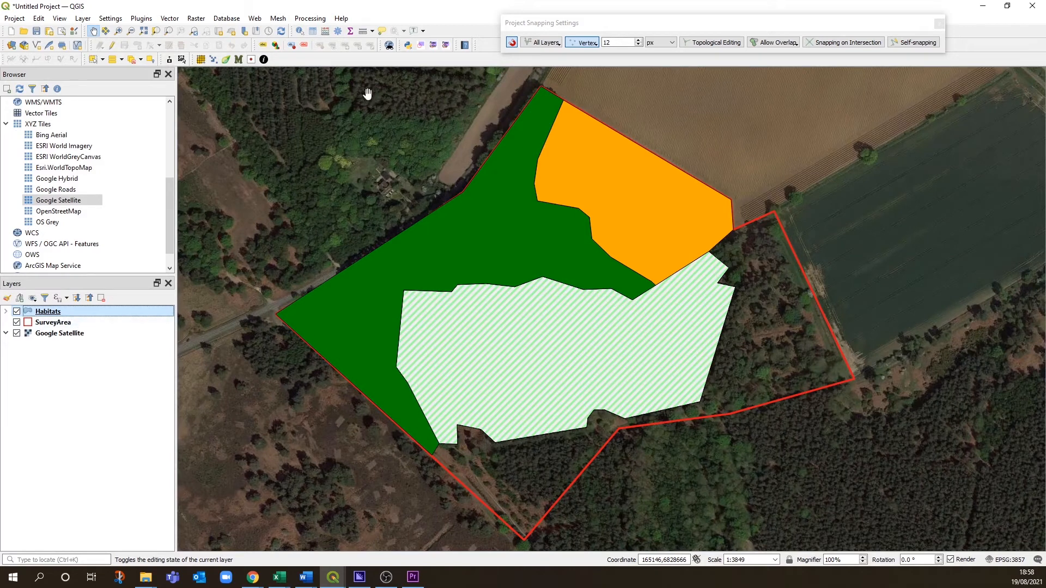
# Resume editing Habitats and digitise a polygon over the southern corner of the survey area, between the plantation and the boundary
pyautogui.click(112, 45)
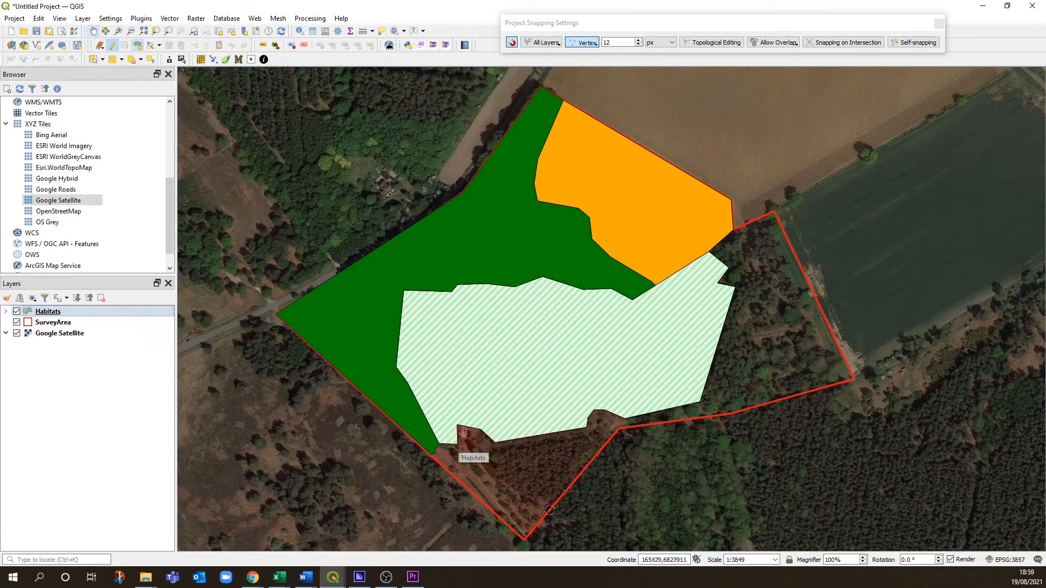
pyautogui.click(457, 444)
pyautogui.rightClick(547, 473)
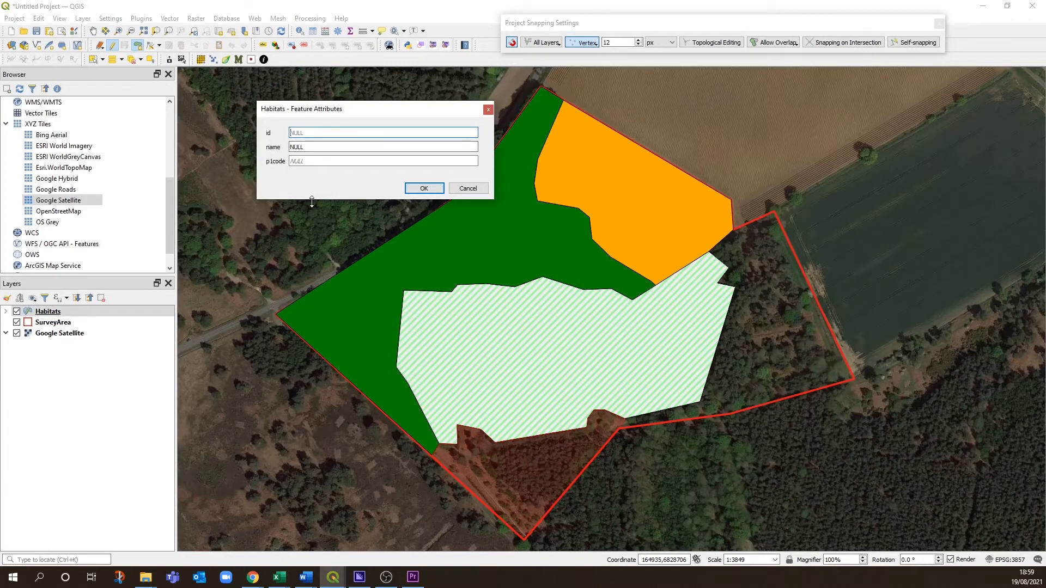
# Check the habitat codes in the Phase 1 handbook in Chrome, return to QGIS and save the southern polygon with p1code A2.2
pyautogui.click(248, 580)
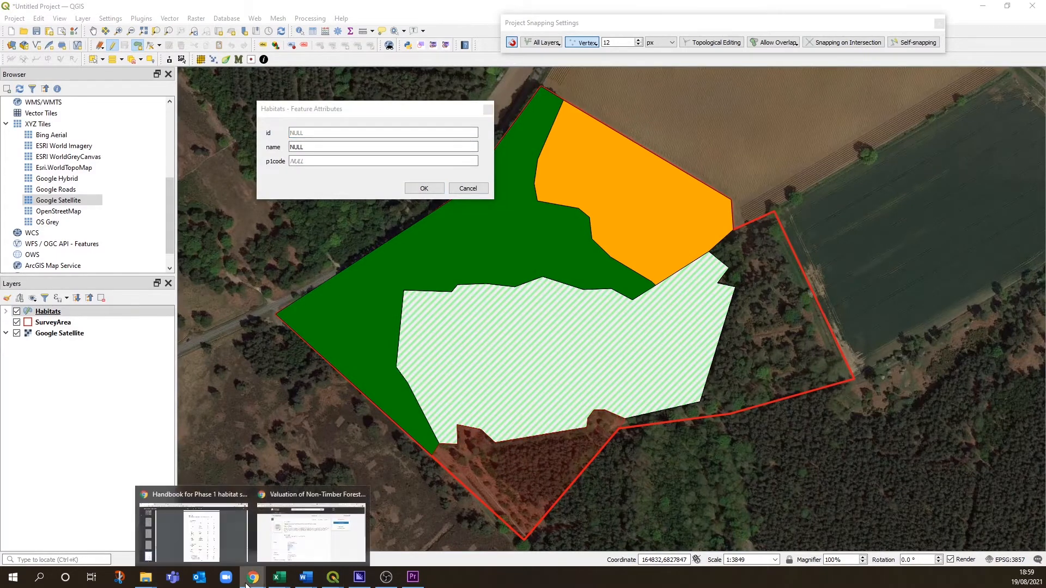
pyautogui.click(231, 548)
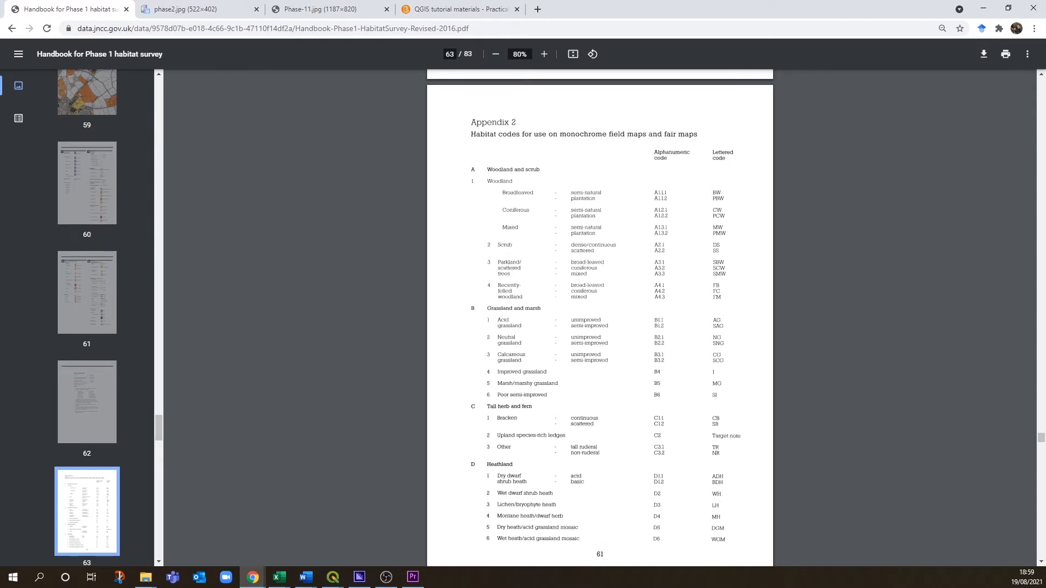
pyautogui.click(983, 8)
pyautogui.click(305, 162)
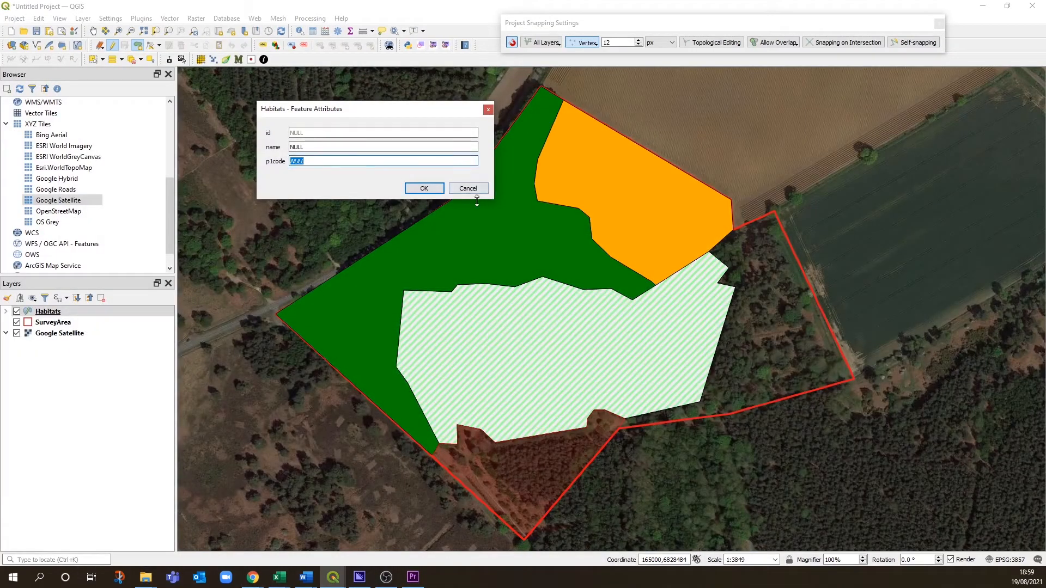
pyautogui.write('A2.2')
pyautogui.press('Return')
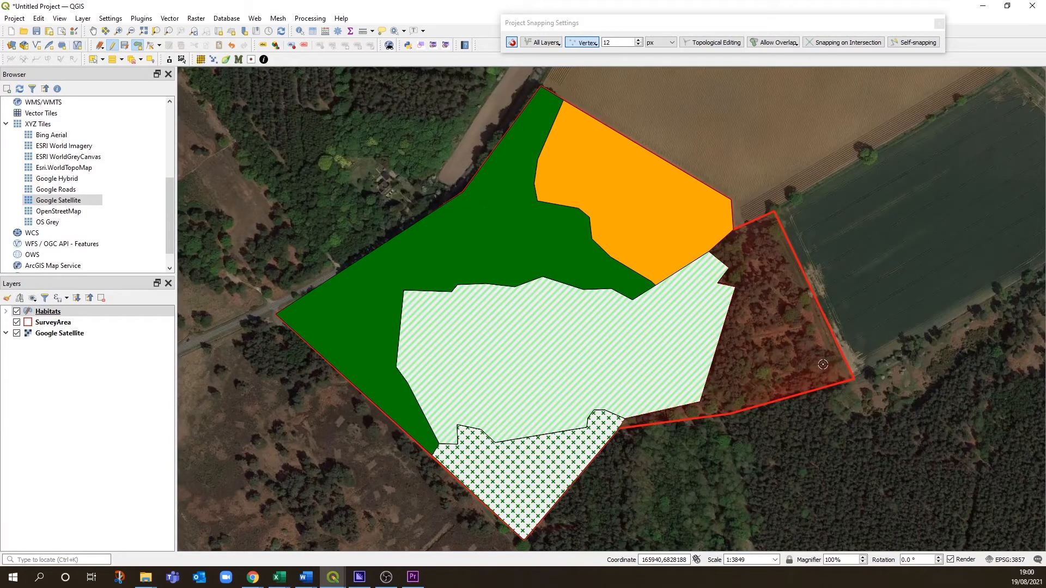
# Complete the polygon east of the plantation, check its code in the Phase 1 handbook, and save it with p1code A2.1
pyautogui.rightClick(790, 361)
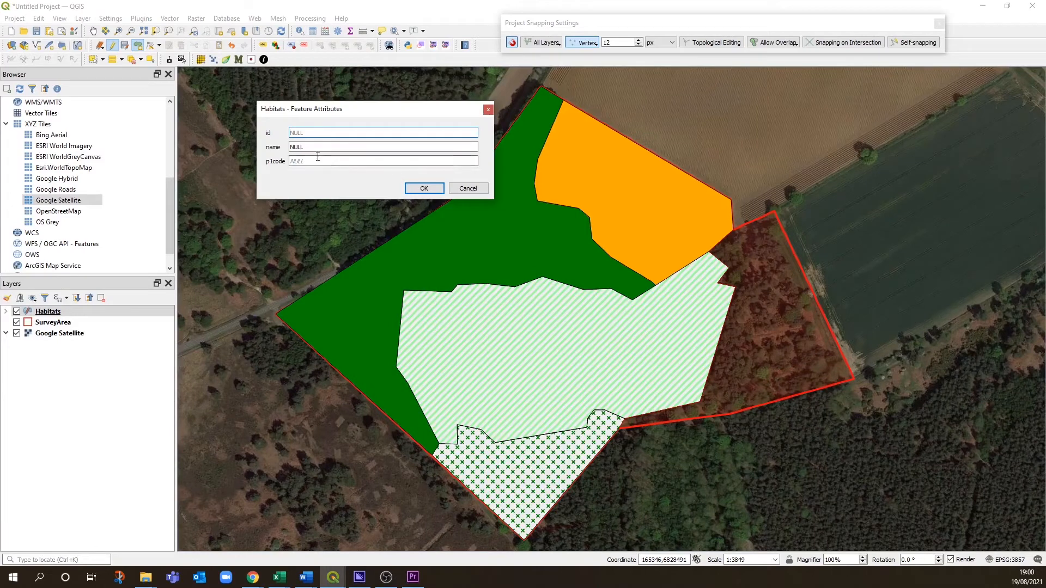
pyautogui.moveTo(254, 578)
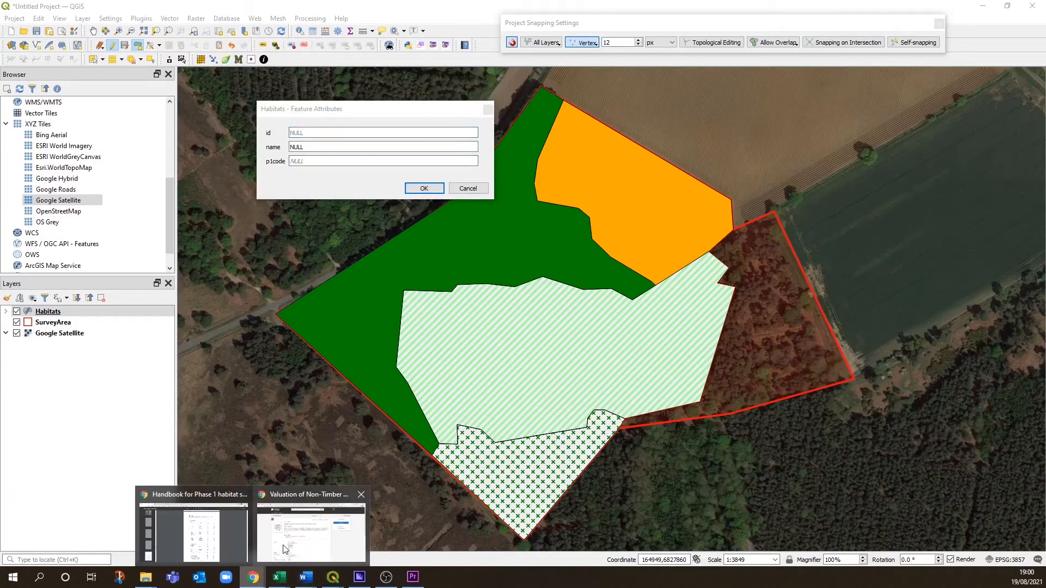
pyautogui.click(218, 531)
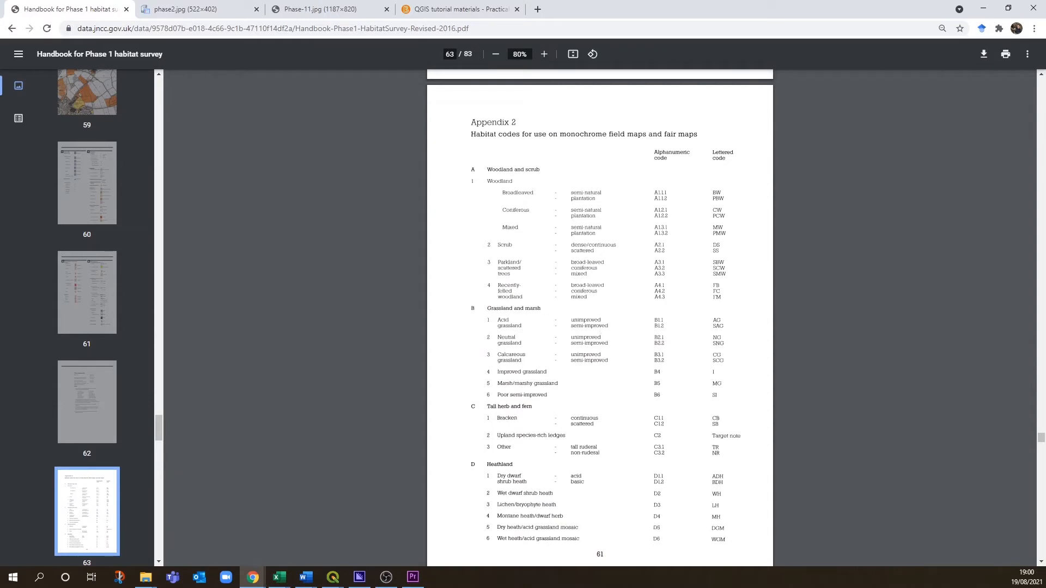
pyautogui.click(984, 9)
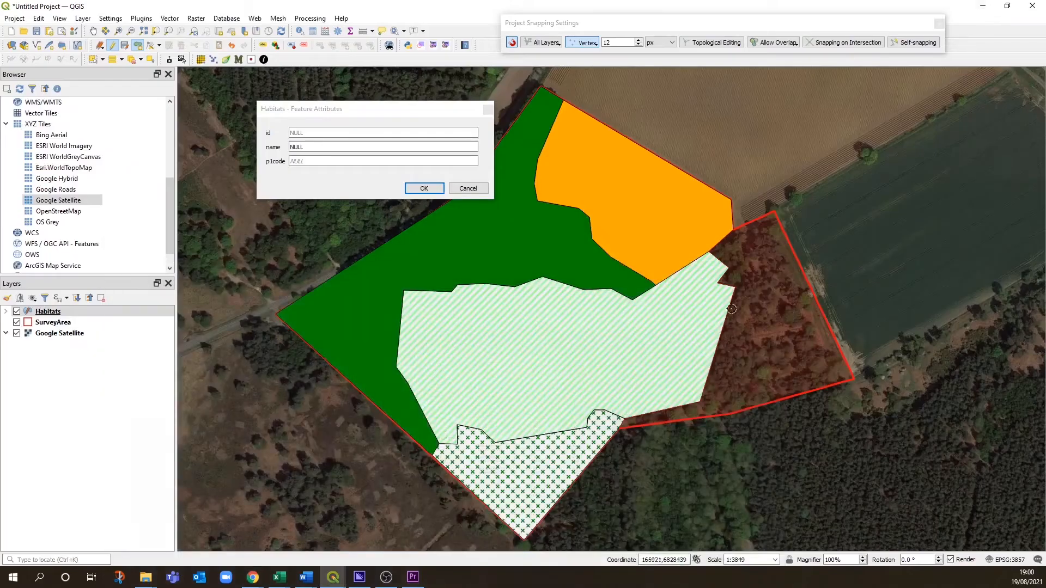
pyautogui.click(346, 161)
pyautogui.write('A2.1')
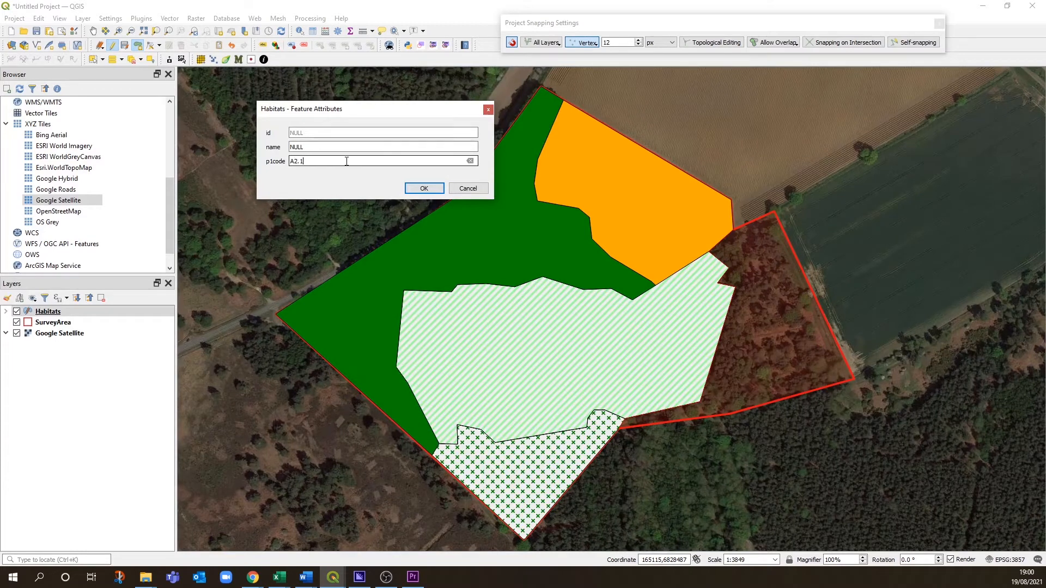
pyautogui.press('Return')
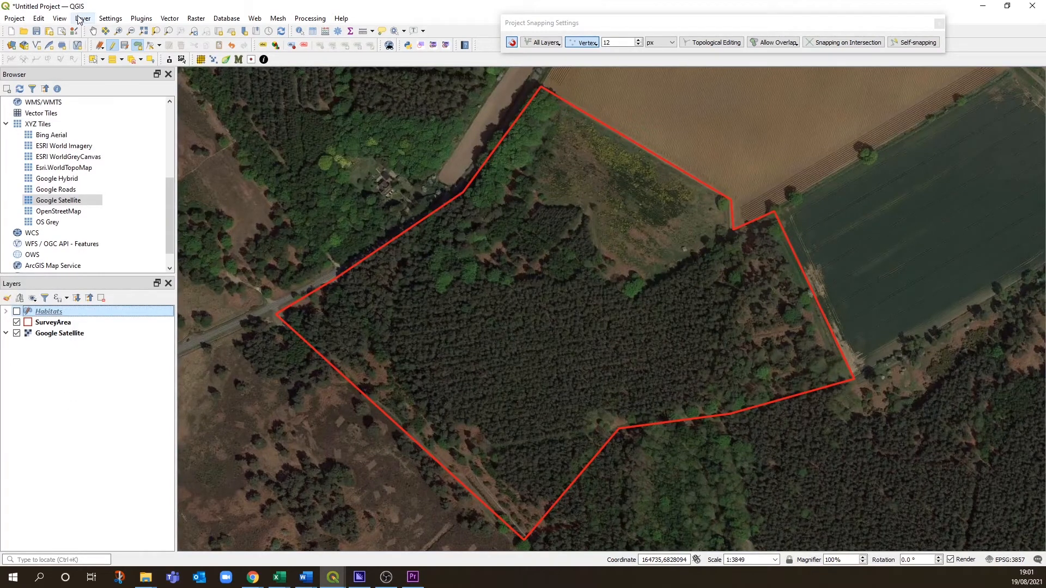
# Start a new shapefile layer with the file name Boundaries in the Phase1shapefiles folder and set its geometry type to Line
pyautogui.click(37, 46)
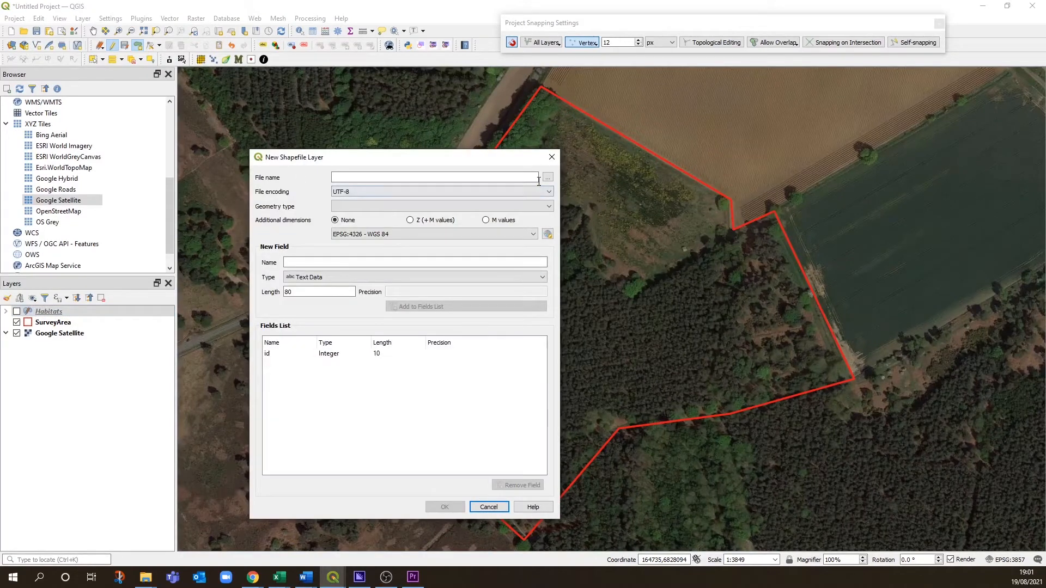
pyautogui.click(547, 177)
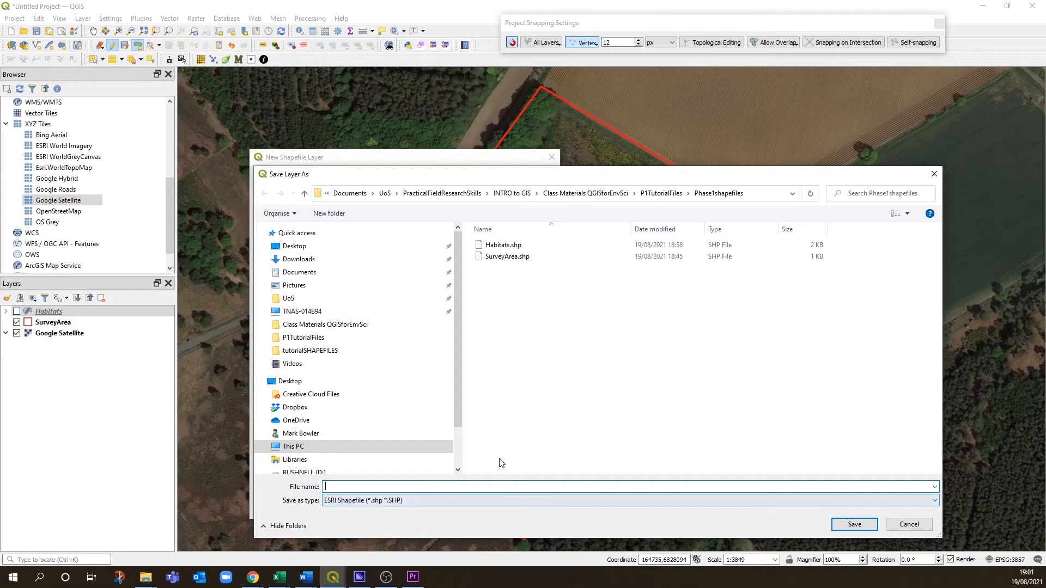
pyautogui.write('Boundaries')
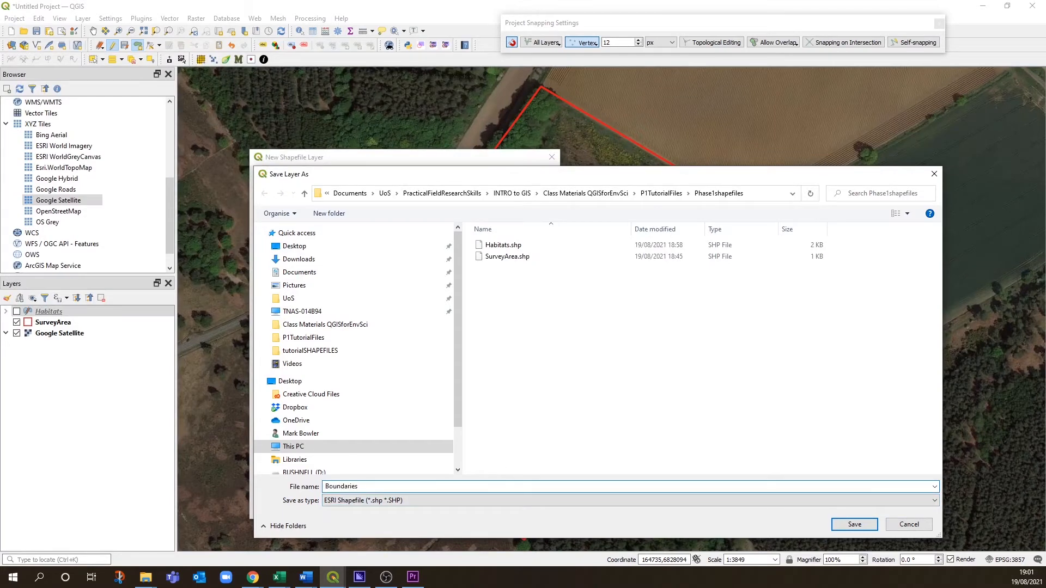
pyautogui.click(853, 524)
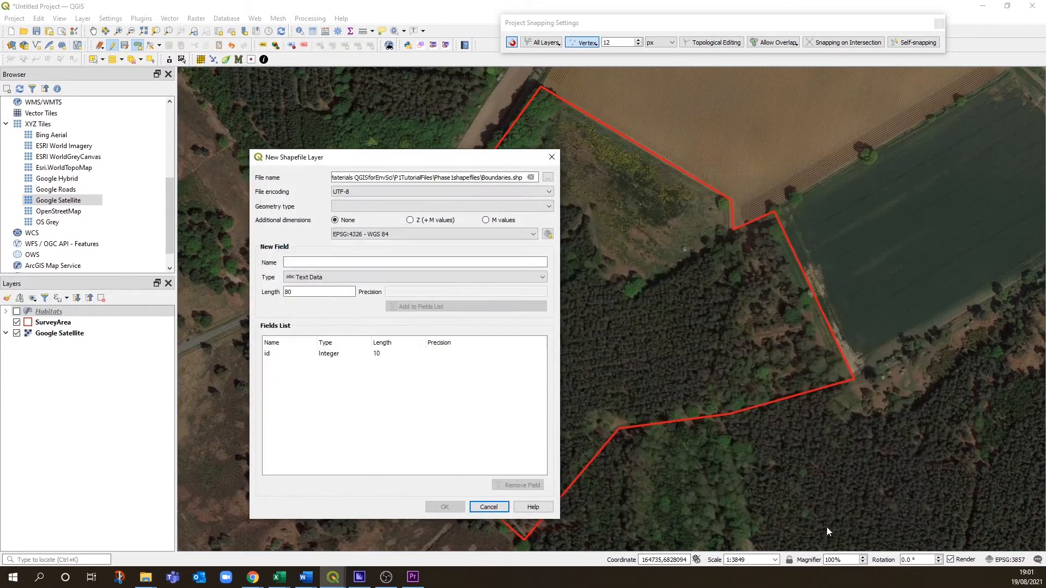
pyautogui.click(548, 206)
pyautogui.click(425, 244)
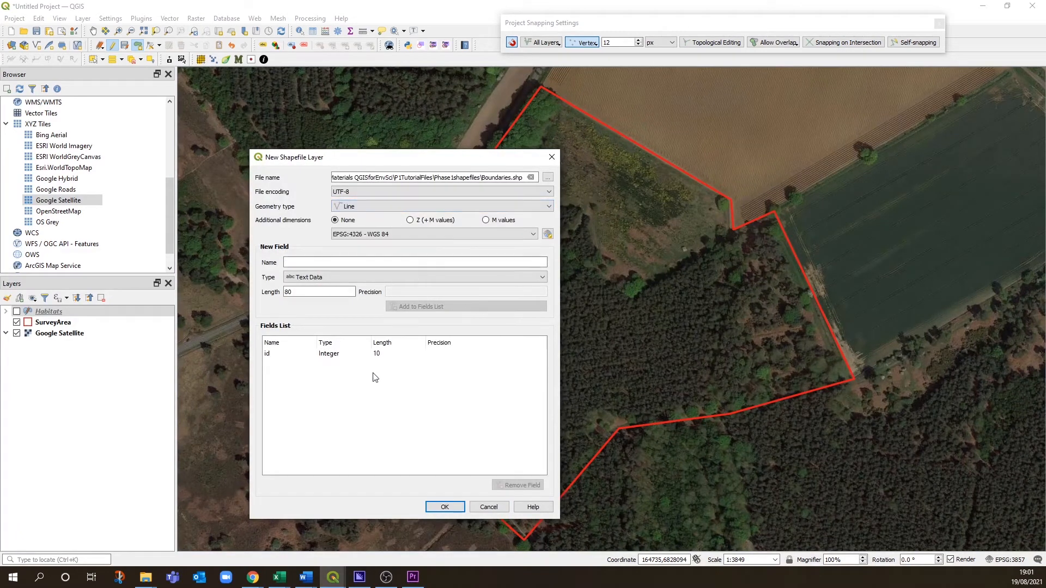
# Add text fields name and p1code, each with length 80, to the new shapefile and create the layer
pyautogui.click(288, 264)
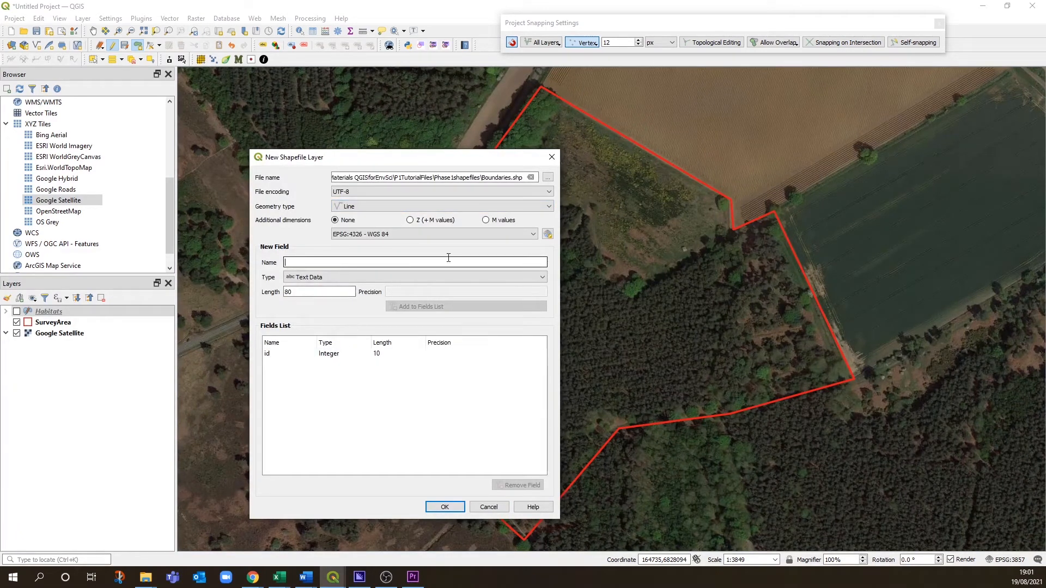
pyautogui.write('name')
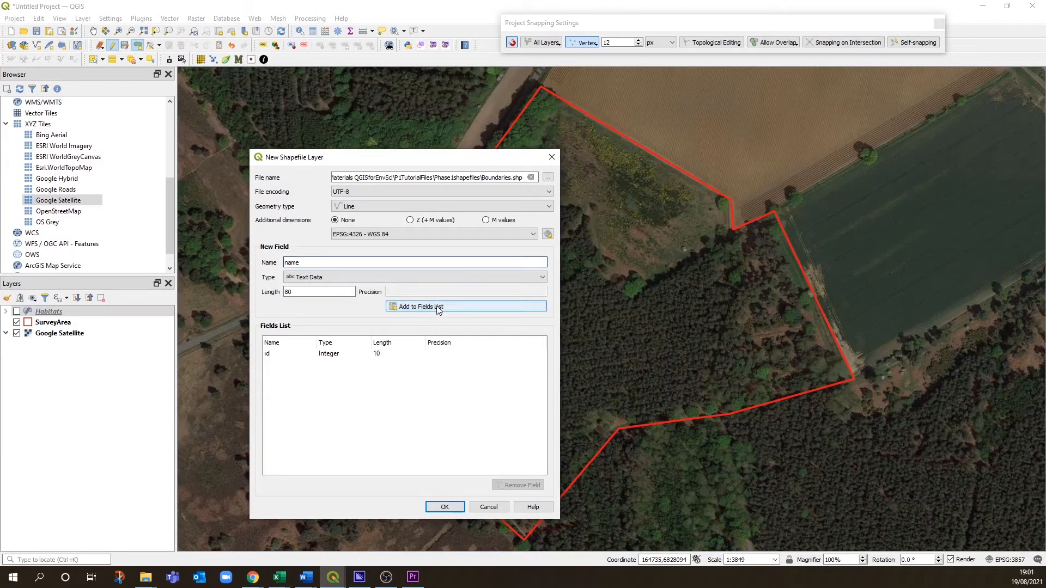
pyautogui.click(419, 307)
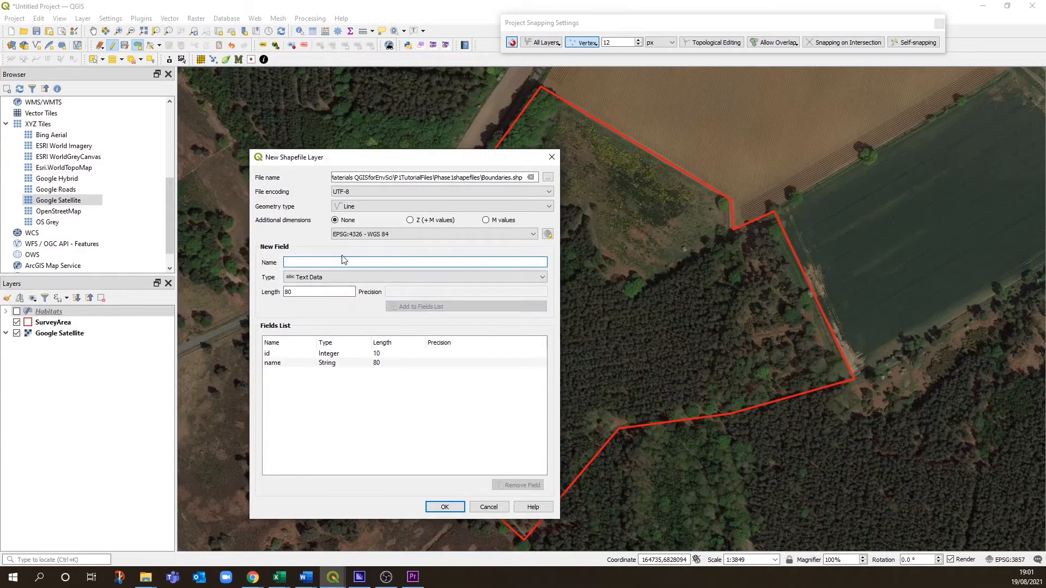
pyautogui.write('p1code')
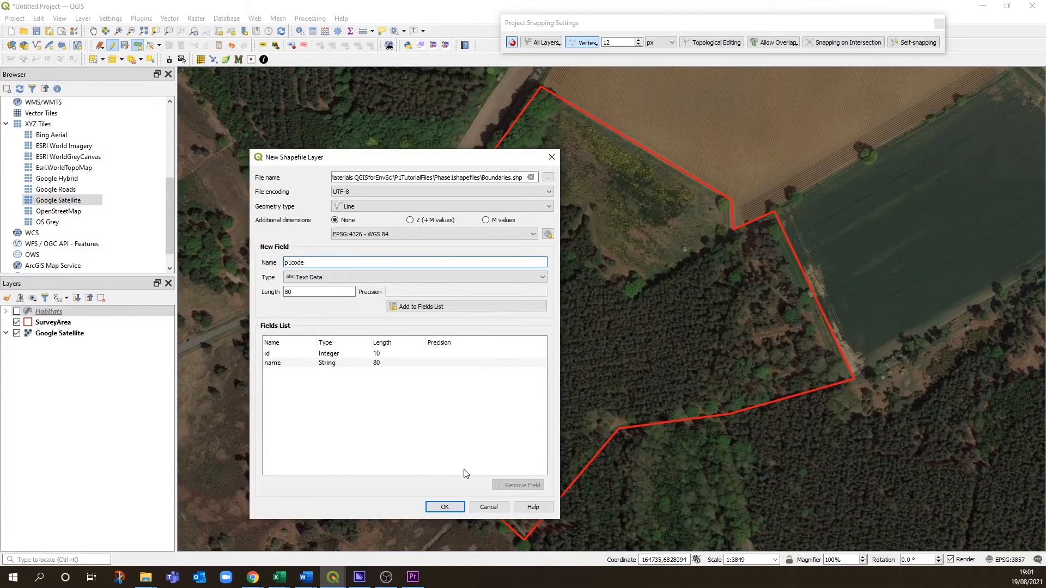
pyautogui.click(444, 306)
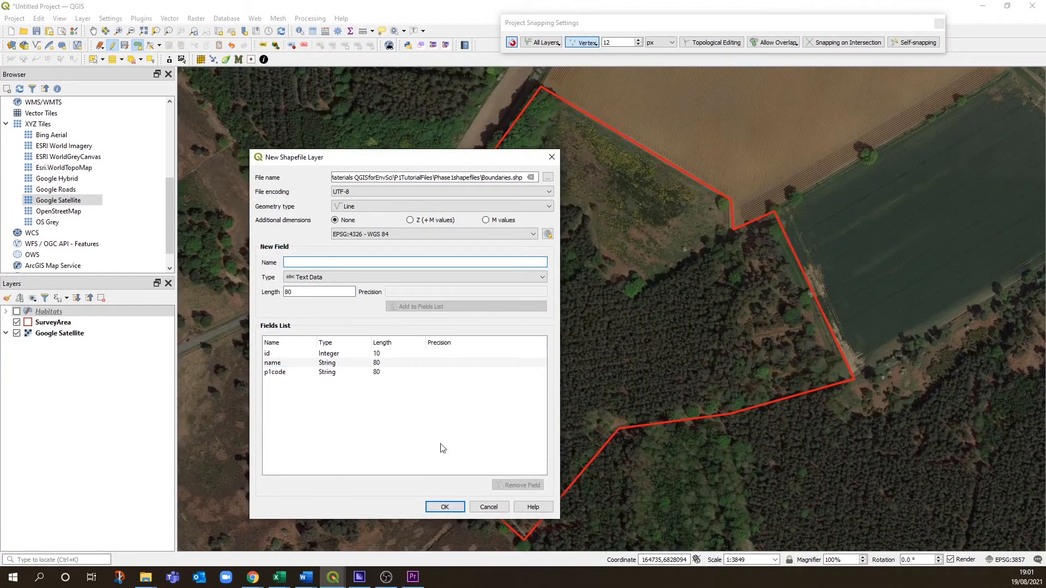
pyautogui.click(445, 507)
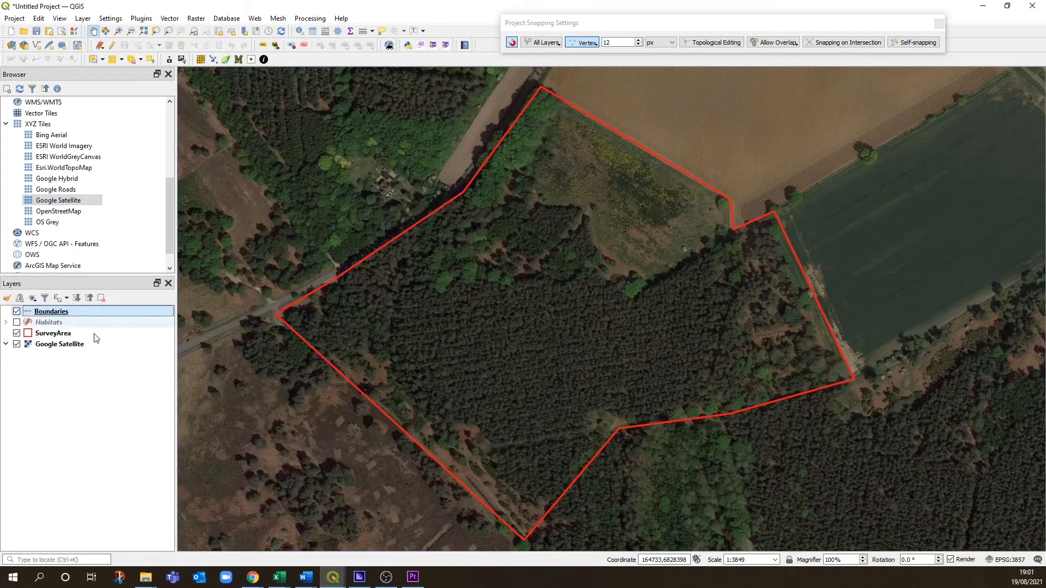
# Start editing Boundaries and digitise a line along the survey area's north-eastern edge beside the ploughed field, saving it with p1code J2.1.1
pyautogui.click(112, 46)
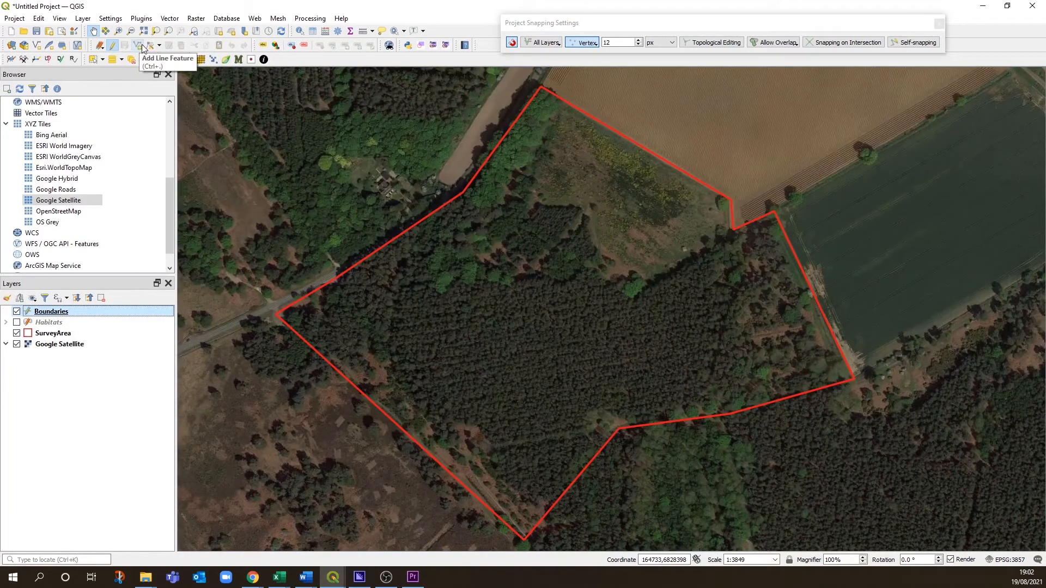
pyautogui.click(137, 47)
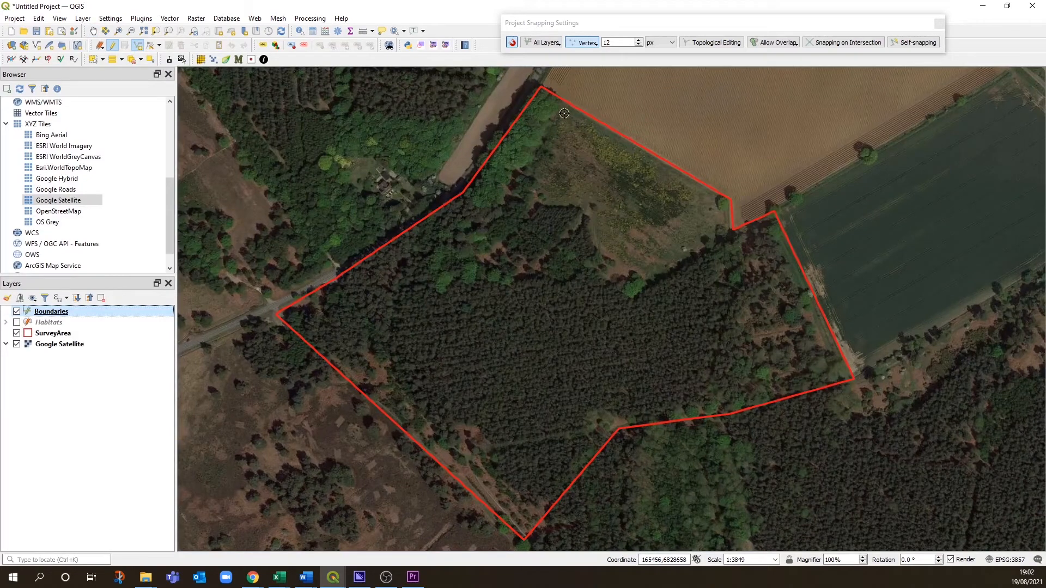
pyautogui.click(543, 90)
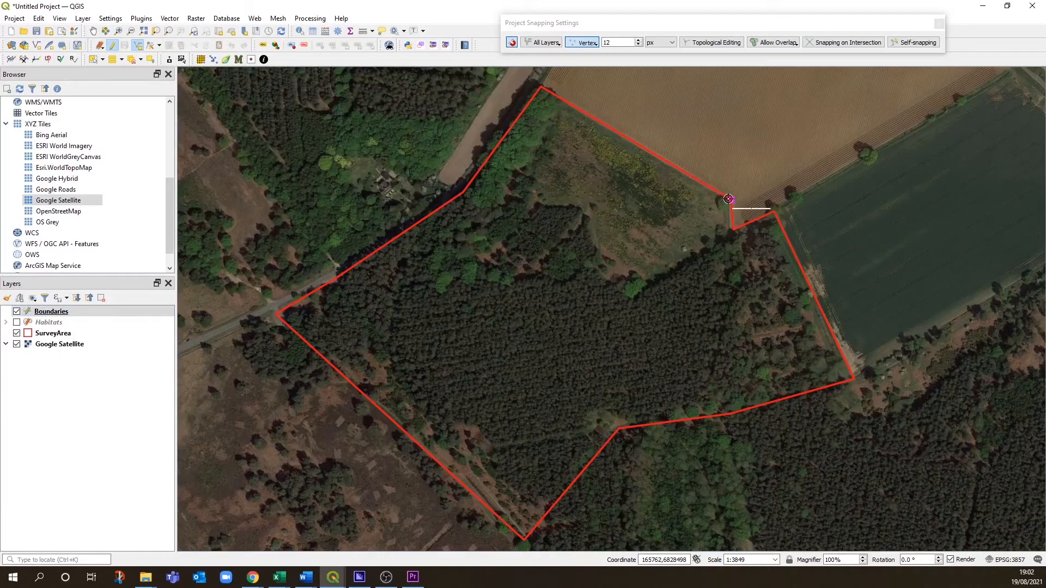
pyautogui.rightClick(730, 226)
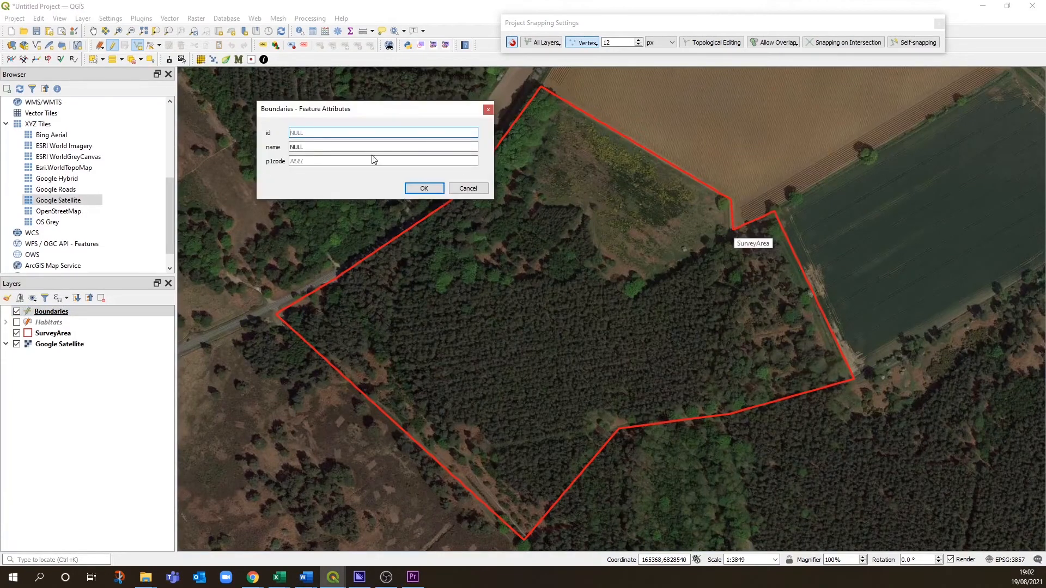
pyautogui.click(309, 161)
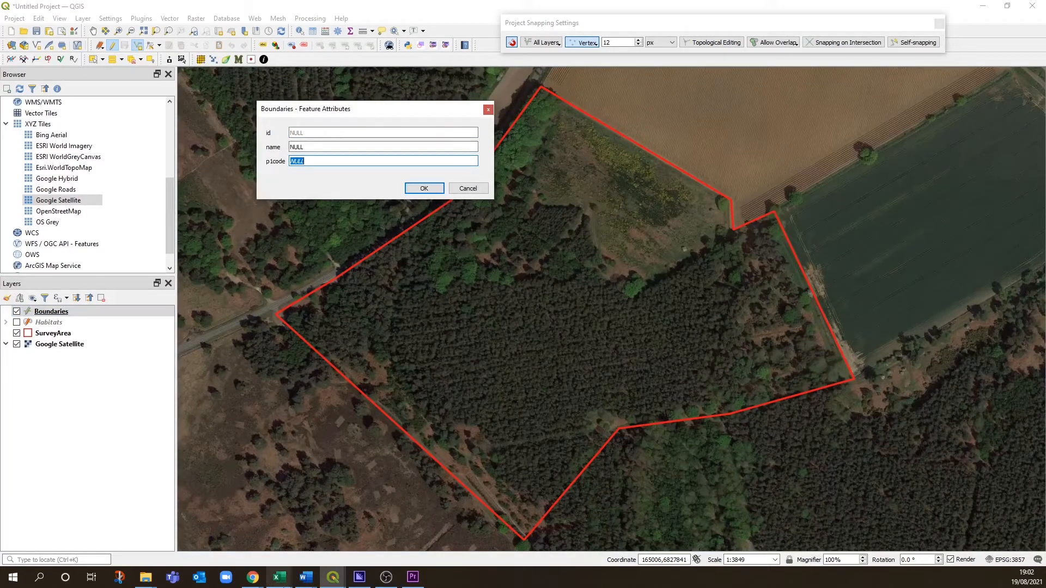
pyautogui.moveTo(284, 582)
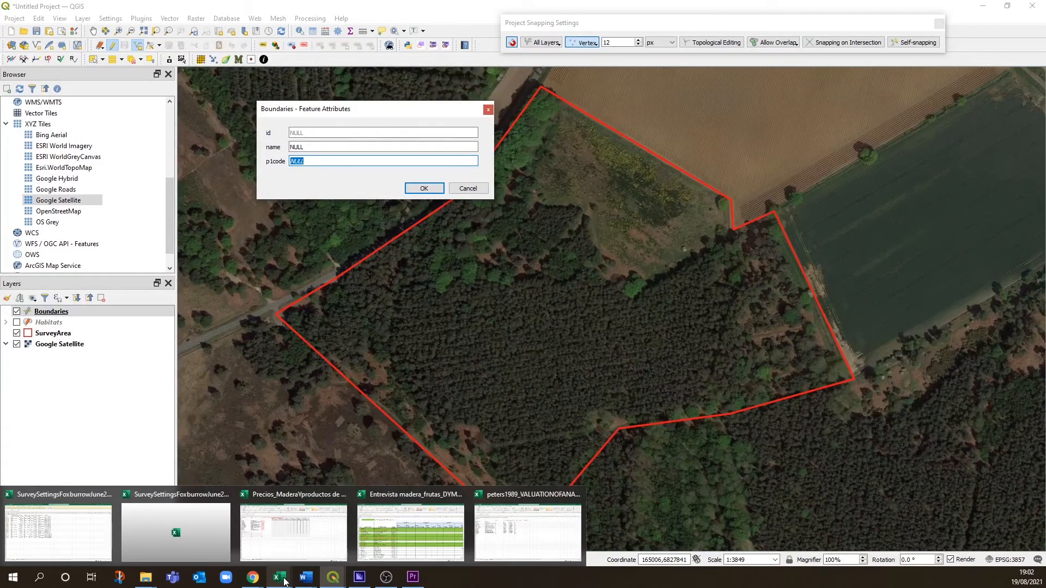
pyautogui.write('J2.1.1')
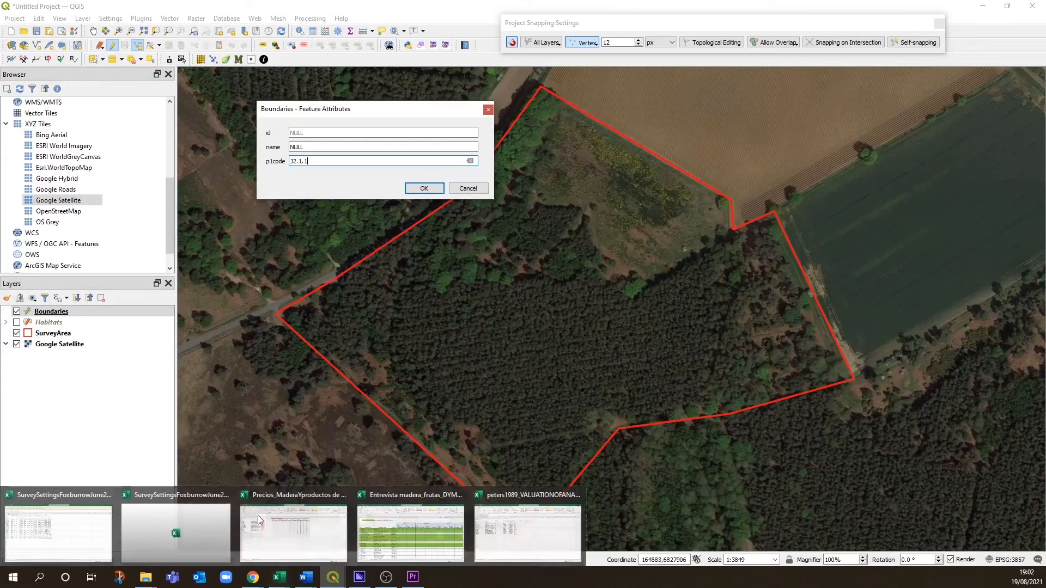
pyautogui.click(424, 188)
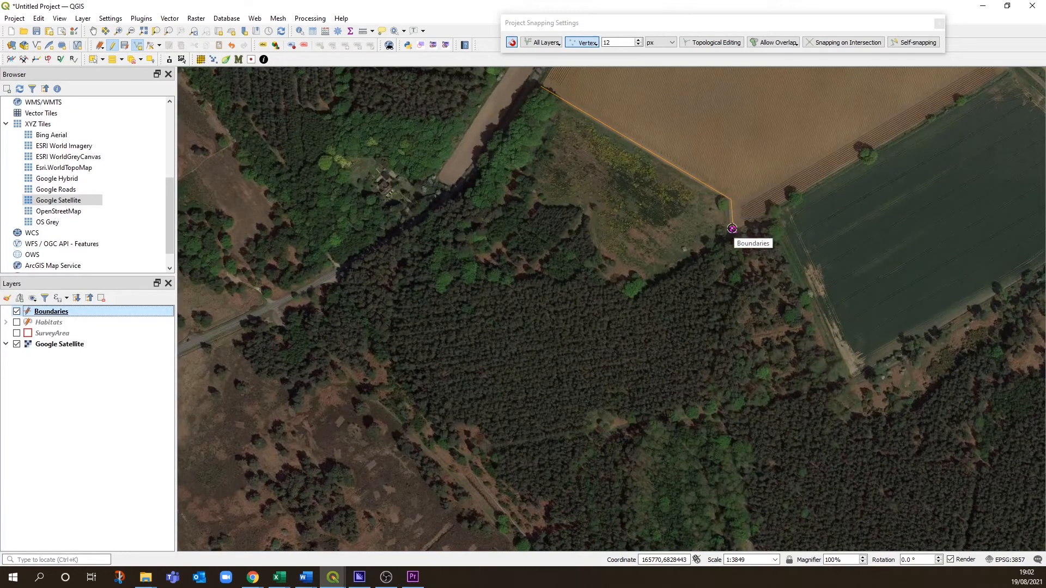
# Load the P1 Habitat Survey Toolkit QGIS QML Line Style File into the Boundaries layer and apply it
pyautogui.rightClick(78, 314)
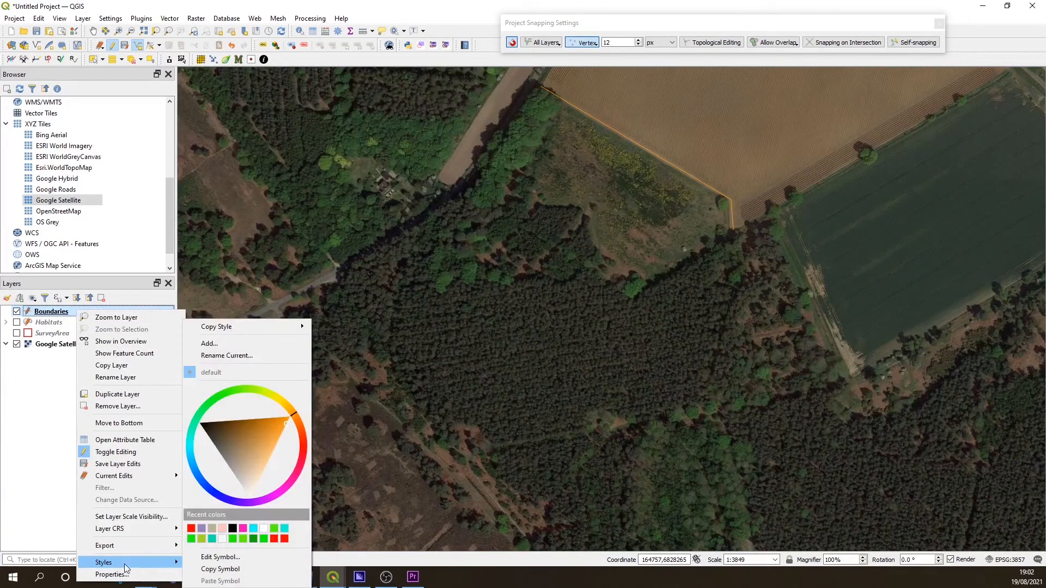
pyautogui.click(52, 319)
pyautogui.doubleClick(51, 316)
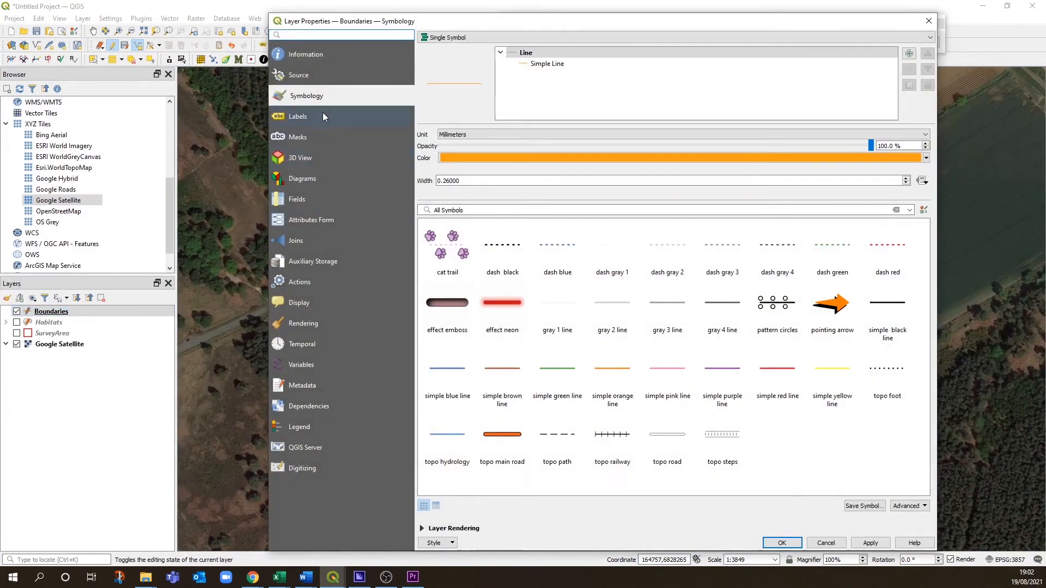
pyautogui.click(442, 543)
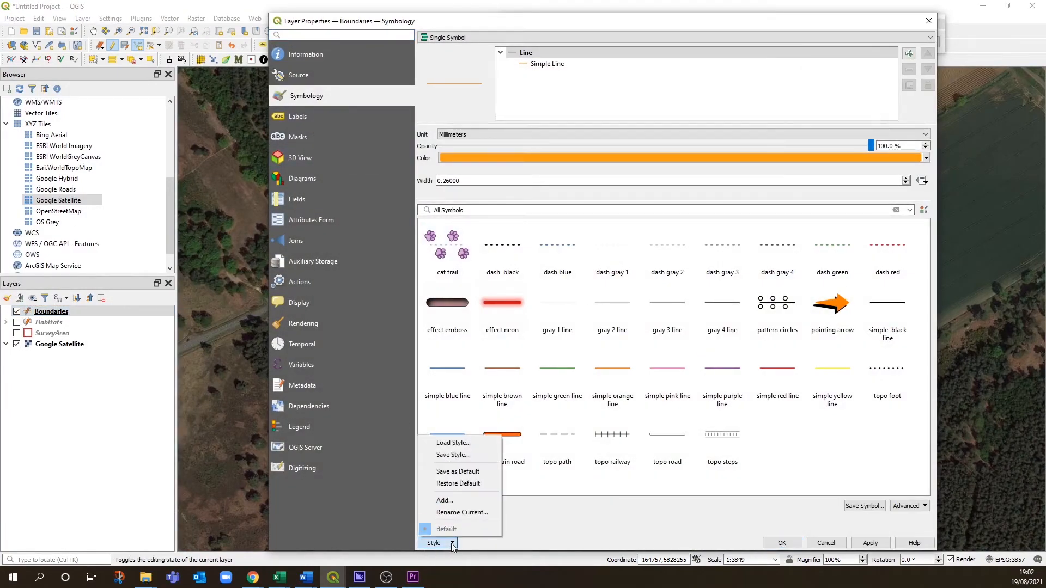
pyautogui.click(462, 441)
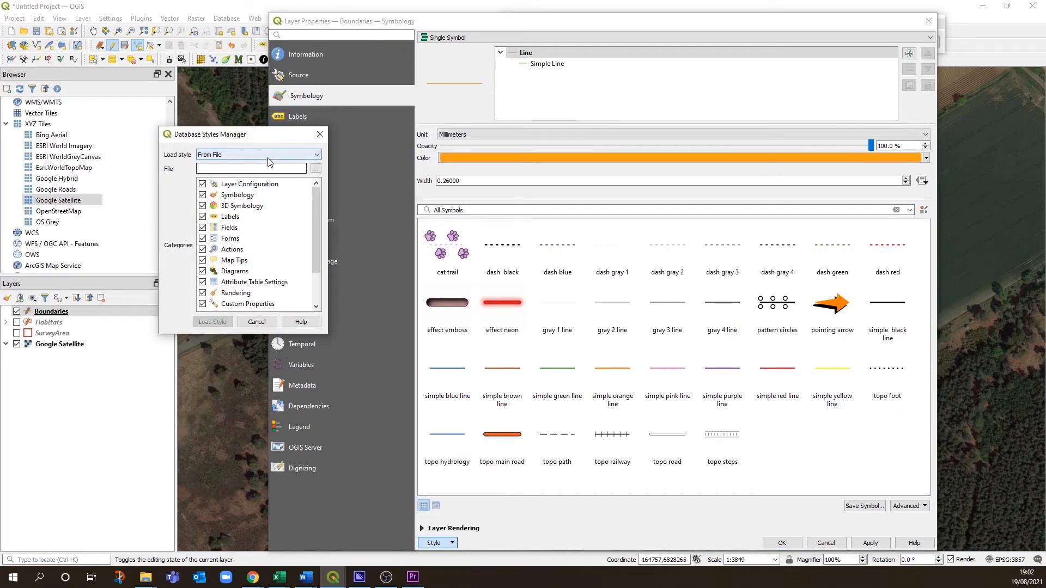
pyautogui.click(316, 169)
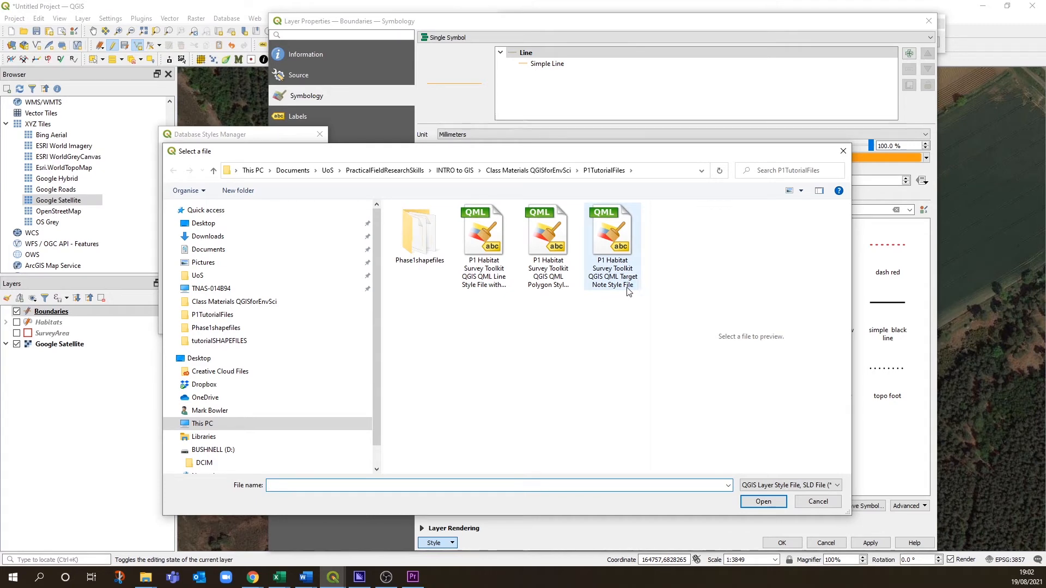
pyautogui.doubleClick(486, 257)
pyautogui.click(221, 321)
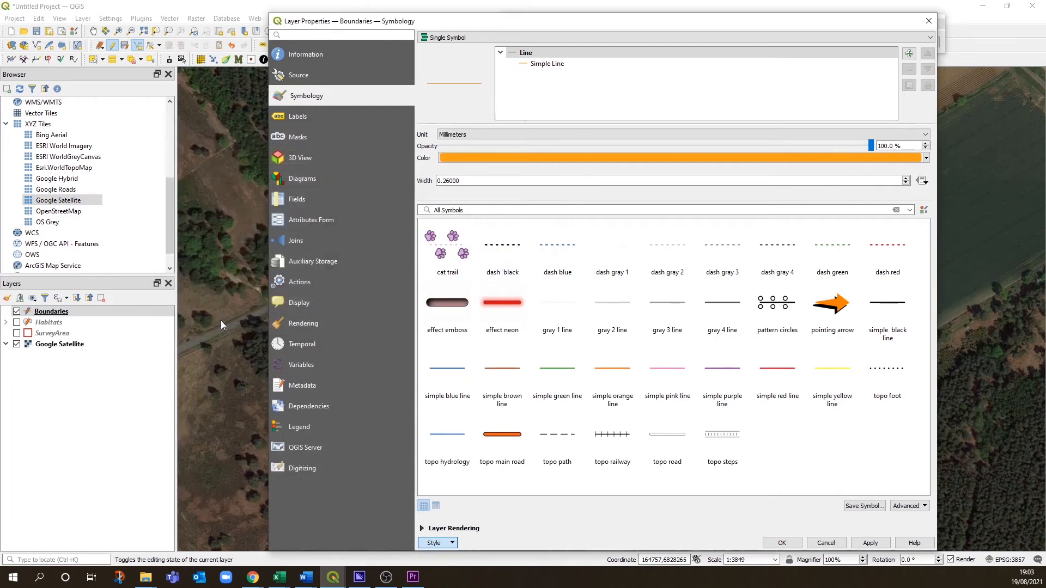
pyautogui.click(875, 543)
pyautogui.click(787, 544)
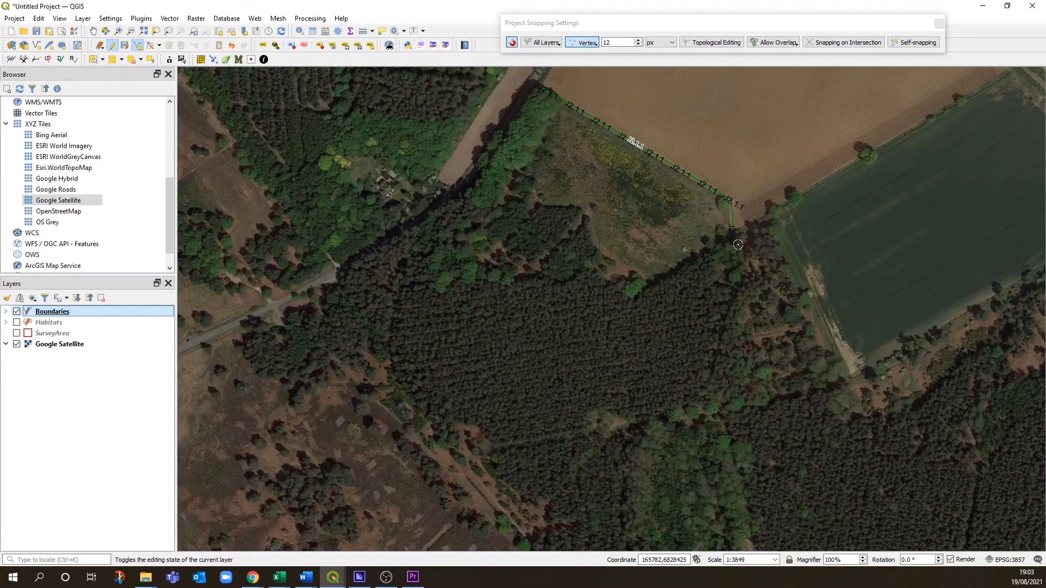
# Show the Habitats and SurveyArea layers, try SurveyArea above Boundaries and return it to below Habitats
pyautogui.click(17, 323)
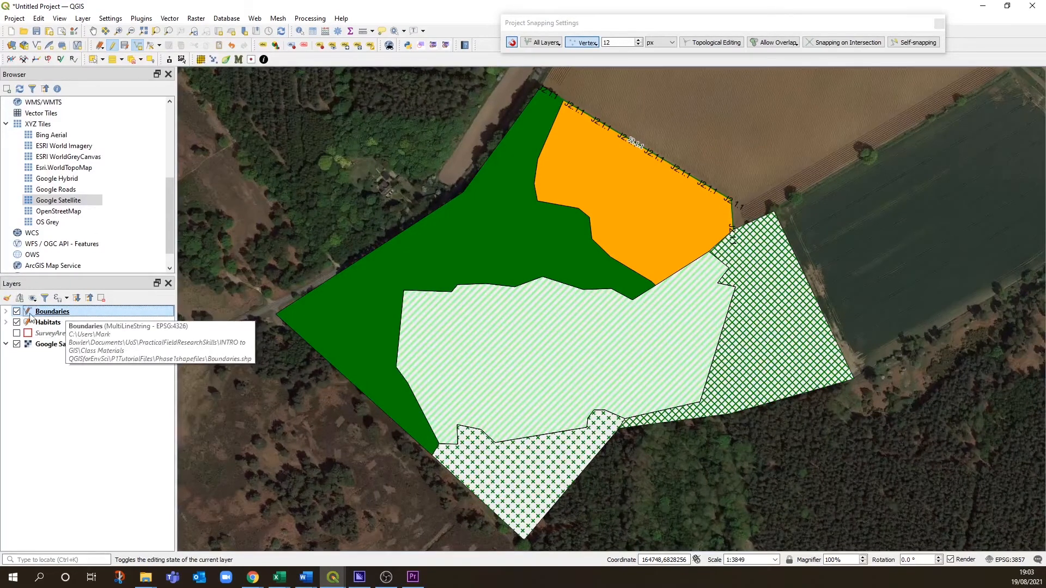
pyautogui.click(55, 333)
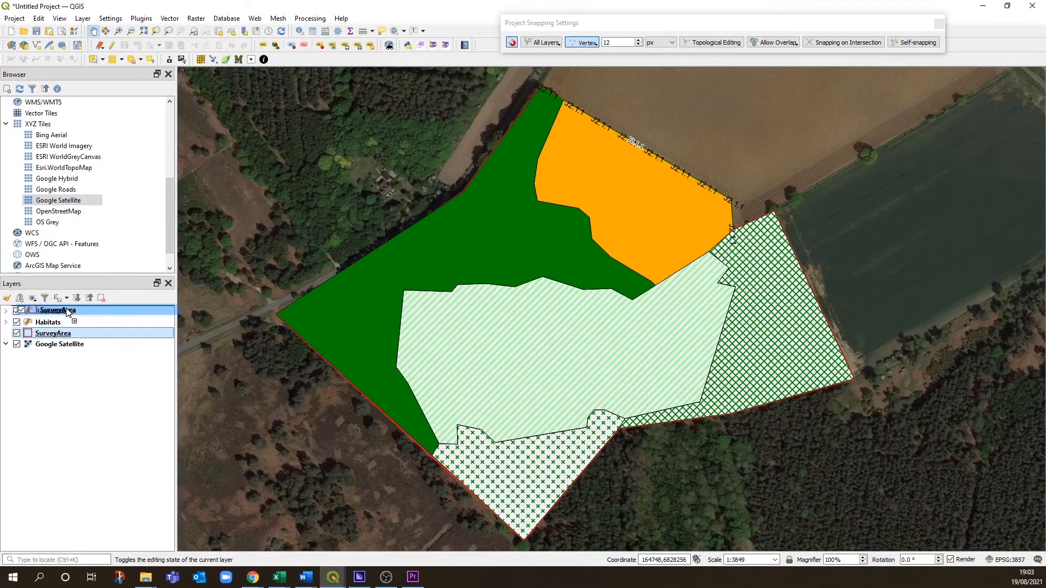
pyautogui.moveTo(60, 333); pyautogui.dragTo(67, 311)
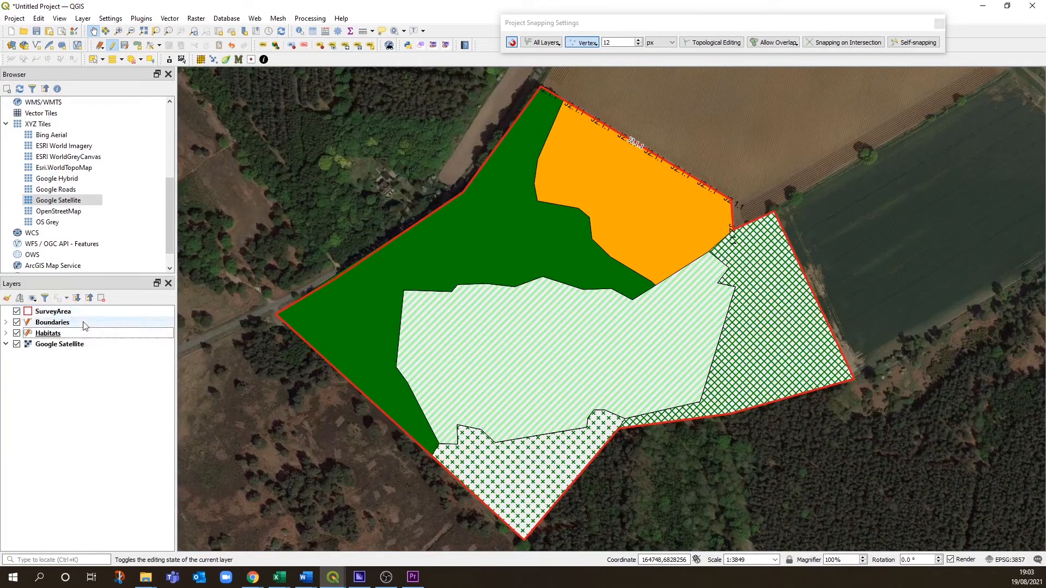
pyautogui.moveTo(68, 312); pyautogui.dragTo(71, 336)
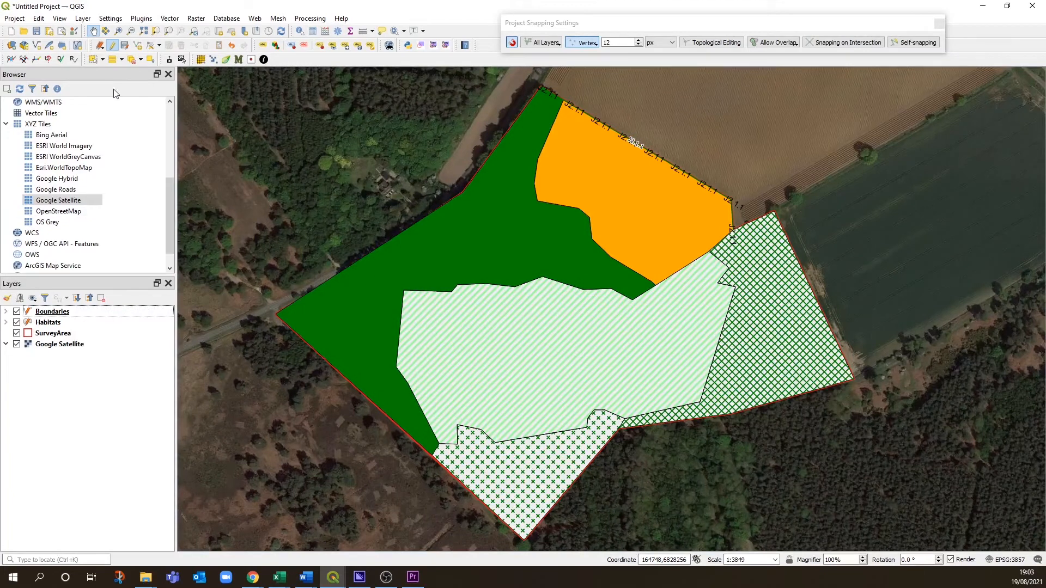
# Stop editing the Boundaries and Habitats layers, saving the changes to both
pyautogui.click(113, 47)
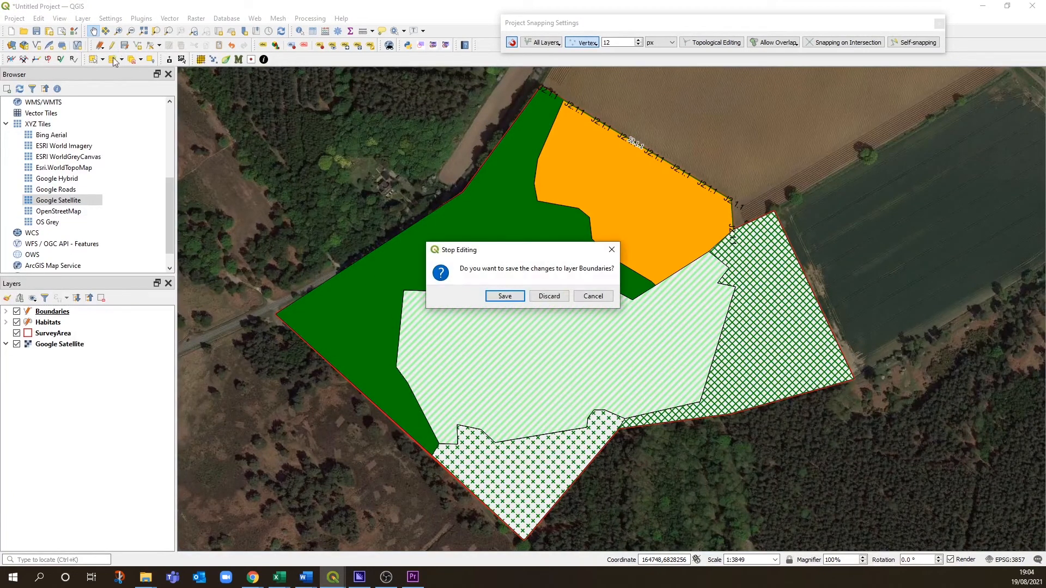
pyautogui.click(509, 296)
pyautogui.click(78, 325)
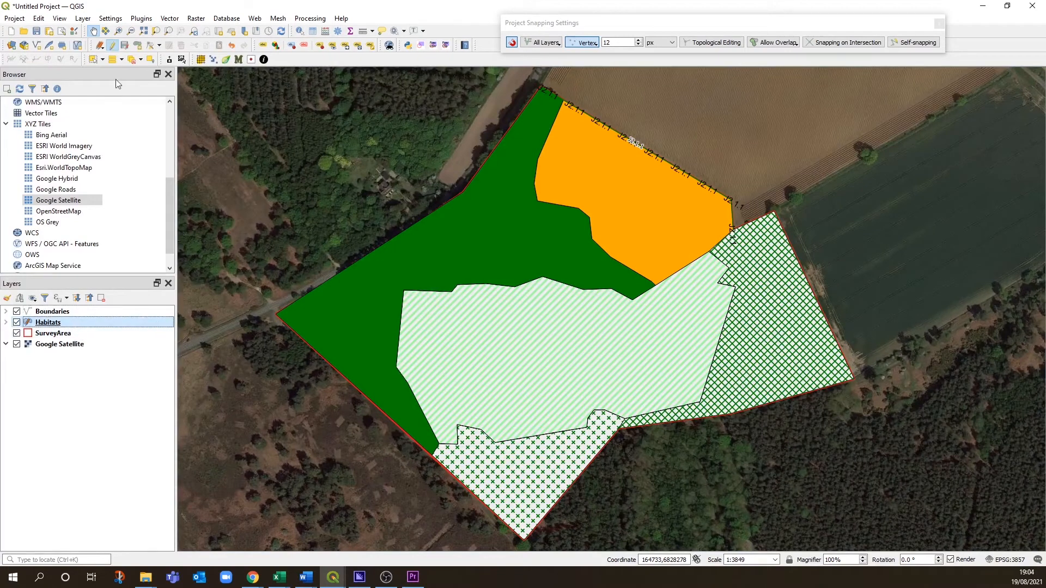
pyautogui.click(113, 47)
pyautogui.click(507, 298)
pyautogui.click(70, 382)
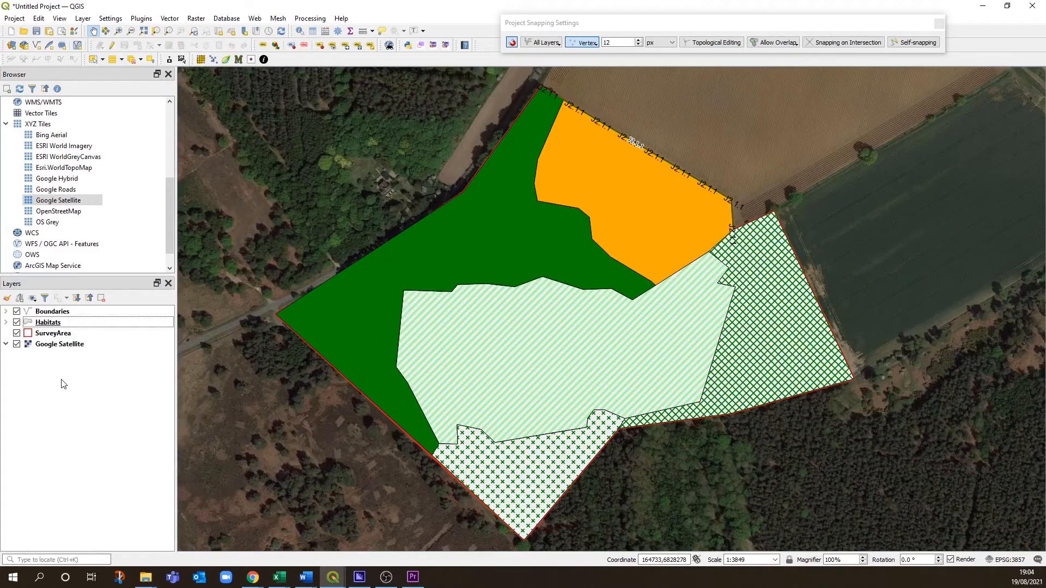
pyautogui.rightClick(60, 380)
# Hide the Habitats layer and set up a new Point shapefile named TargetNotes in the Phase1shapefiles folder
pyautogui.click(16, 322)
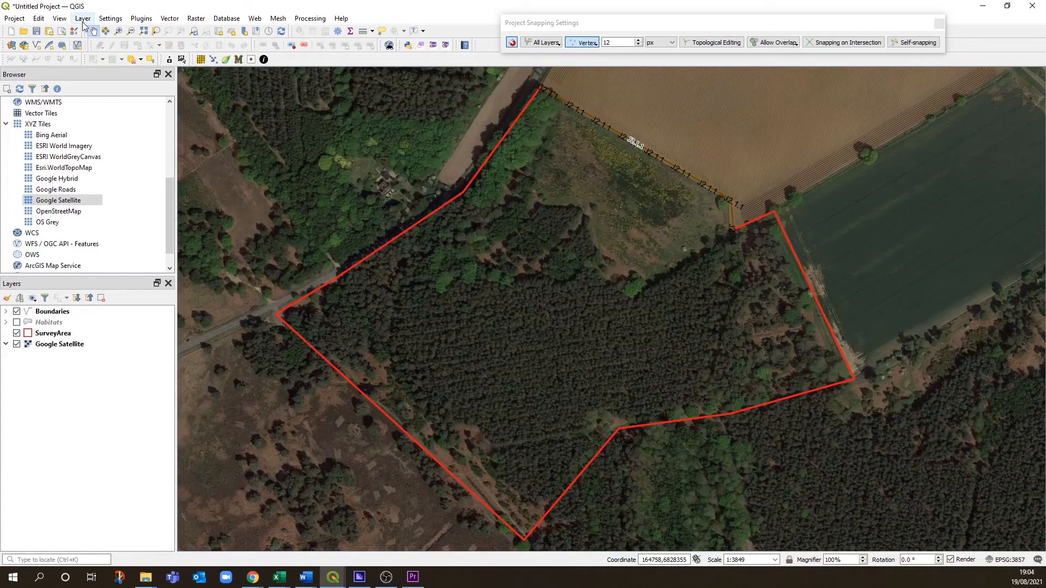
pyautogui.click(36, 45)
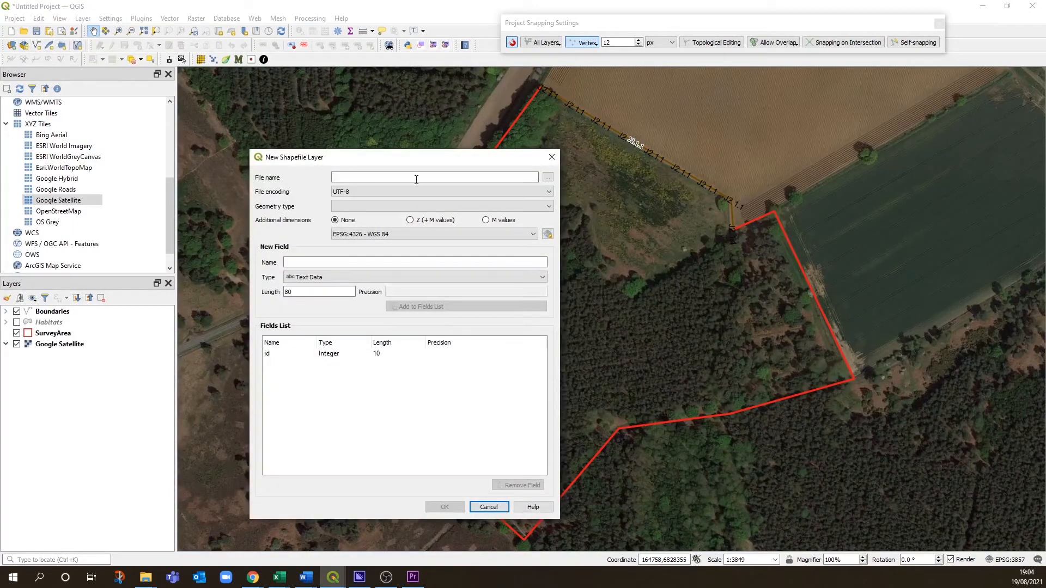
pyautogui.click(547, 177)
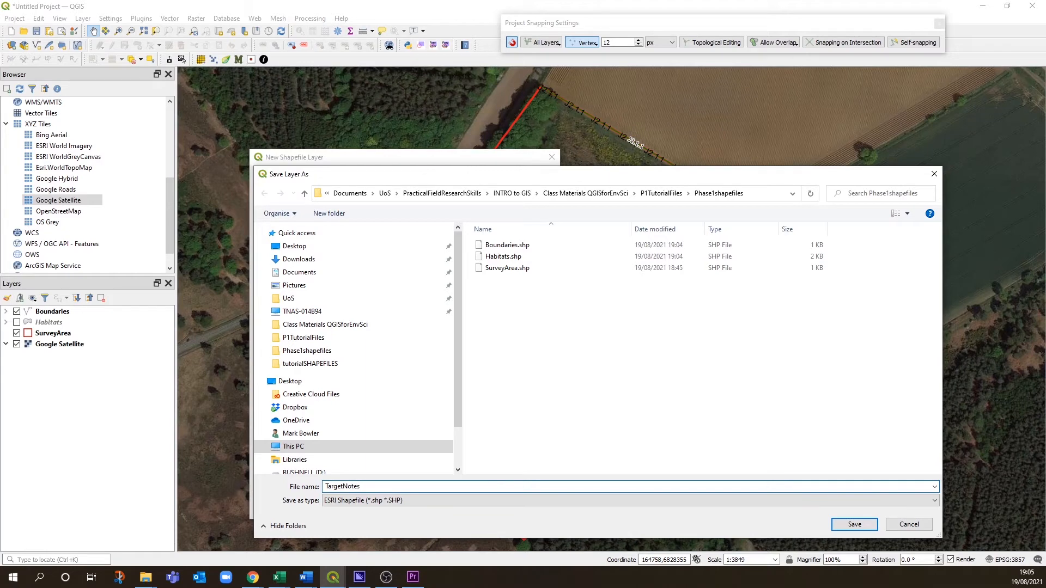
pyautogui.click(853, 524)
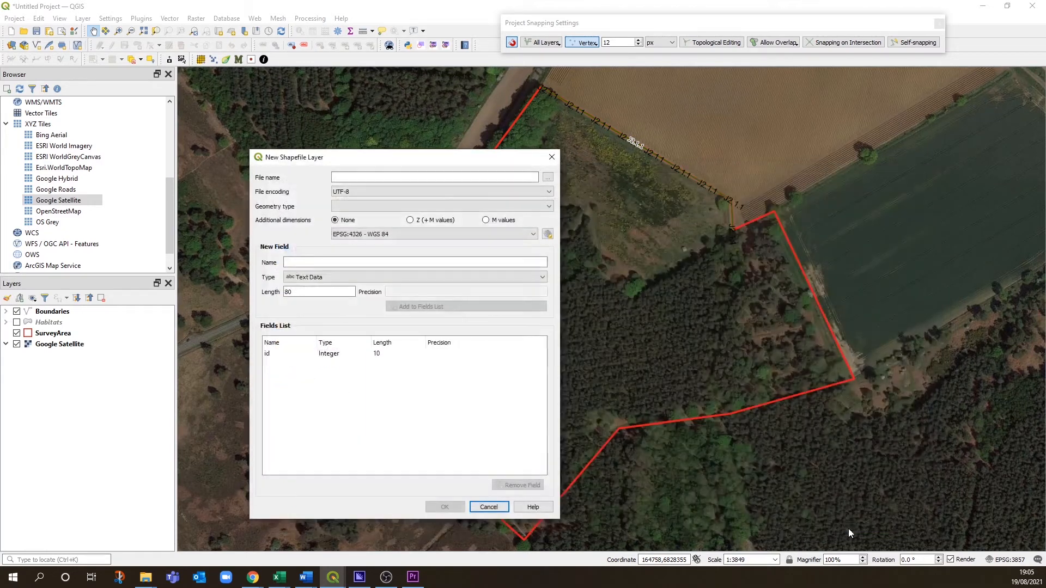
pyautogui.click(436, 206)
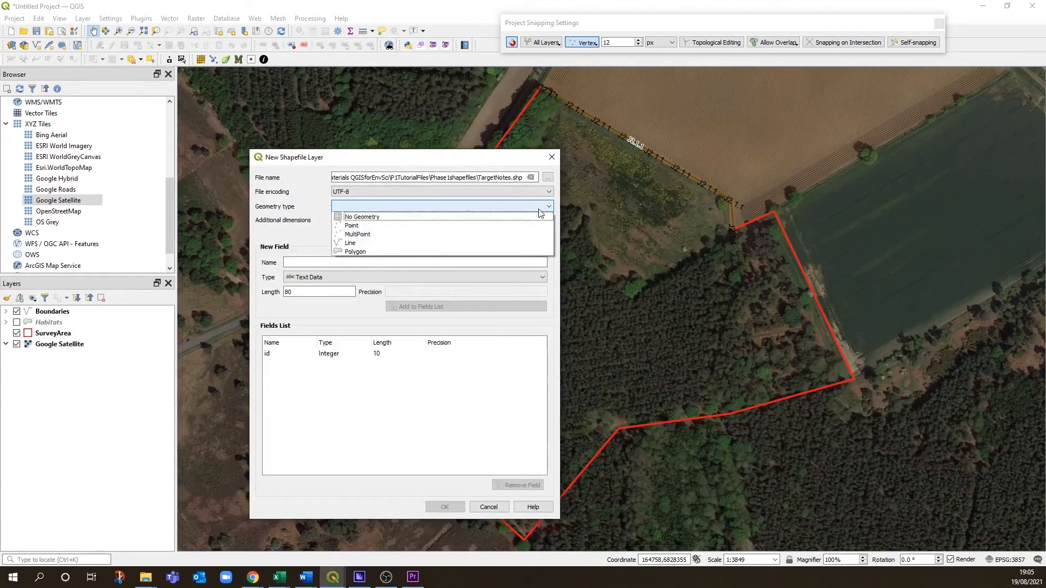
pyautogui.click(436, 226)
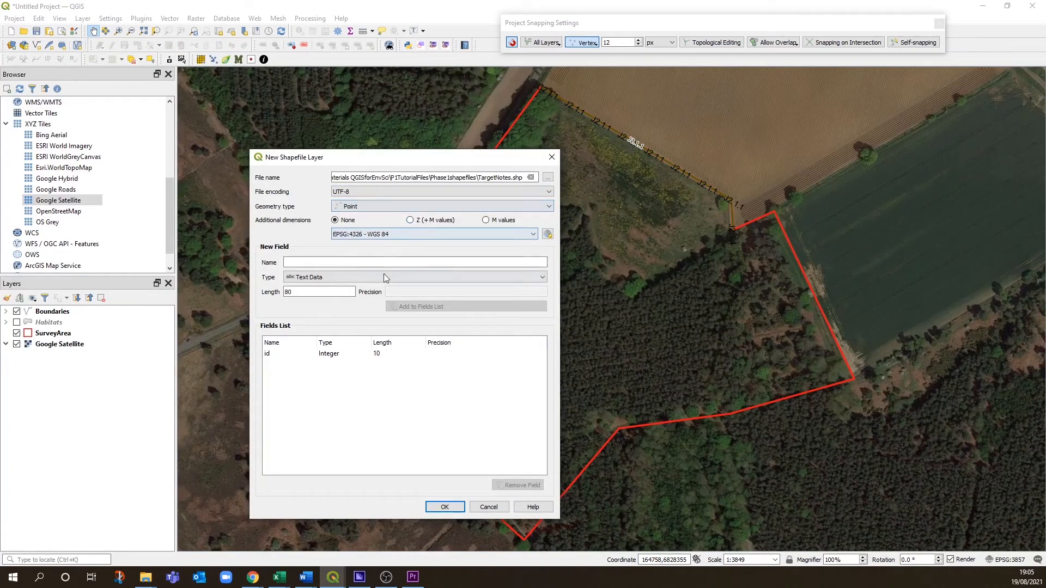
# Add the text fields name, number and Title, each 80 long, and create the TargetNotes layer
pyautogui.click(374, 266)
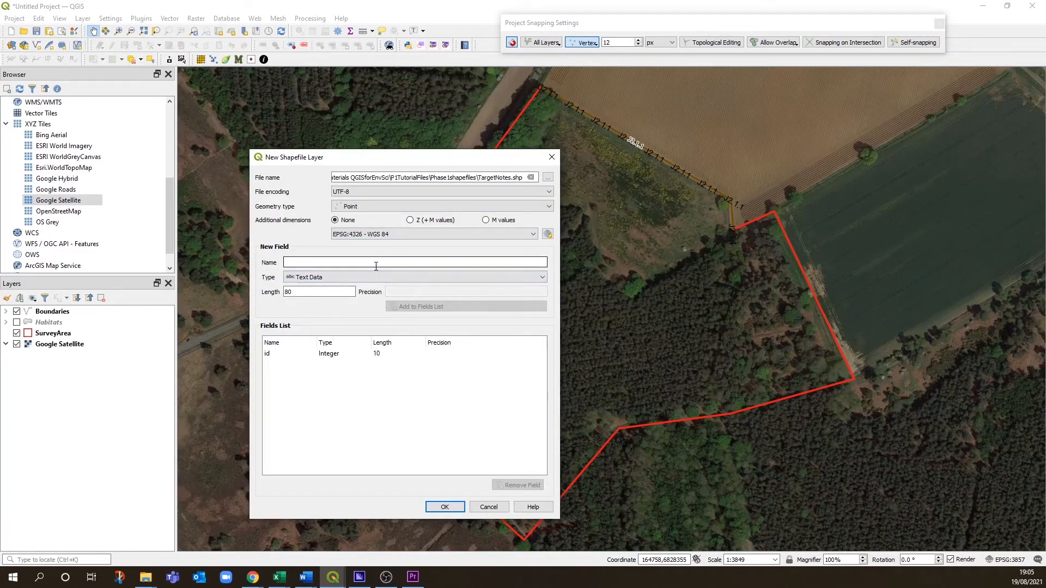
pyautogui.write('nam')
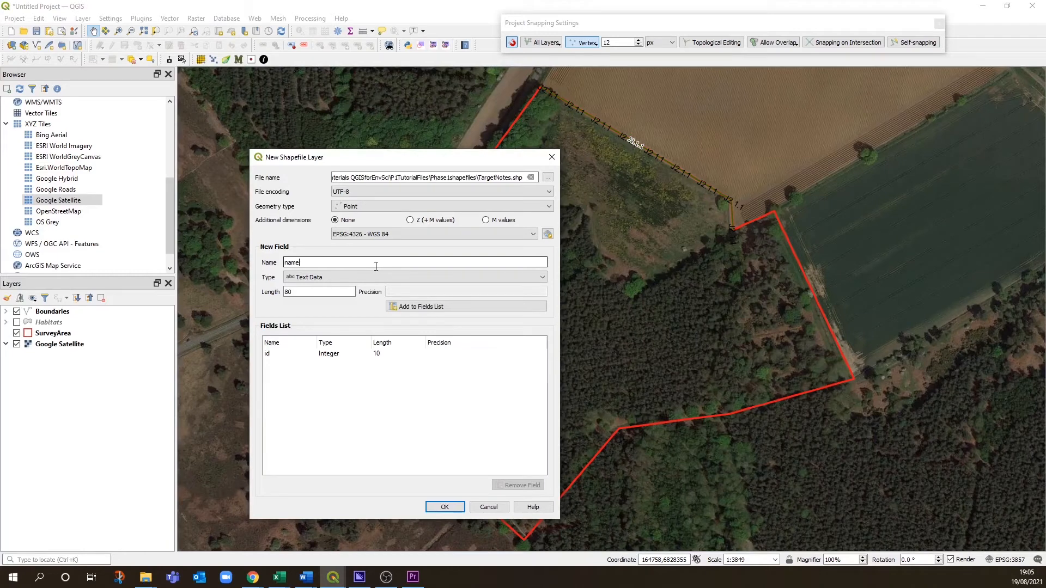
pyautogui.write('e')
pyautogui.press('Return')
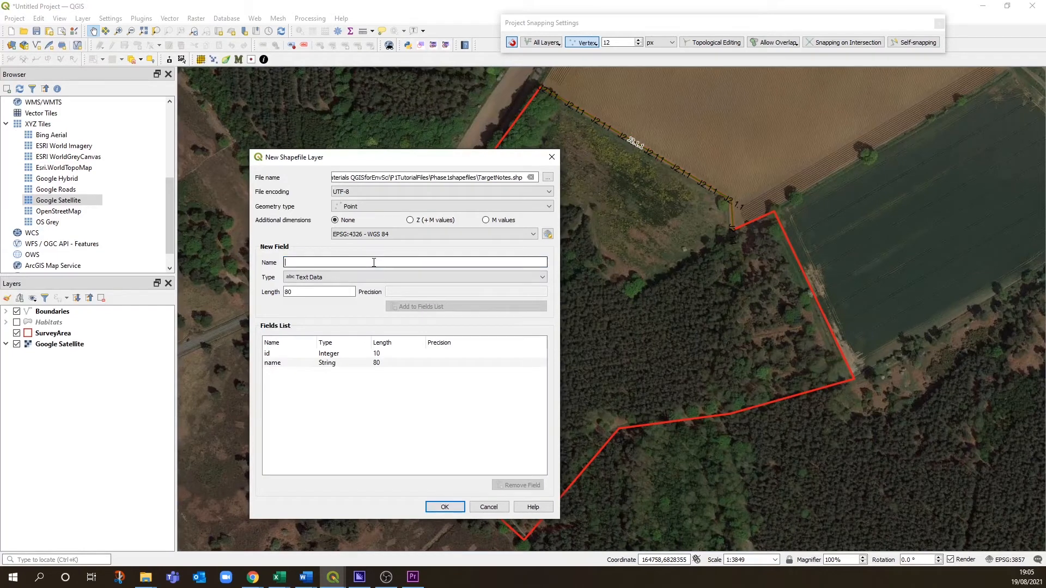
pyautogui.write('number')
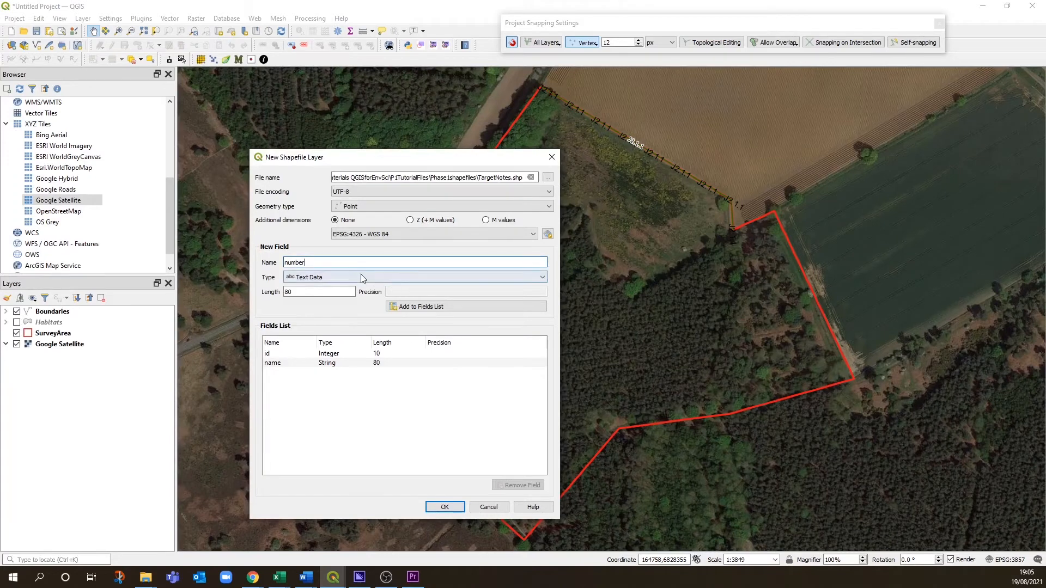
pyautogui.click(425, 308)
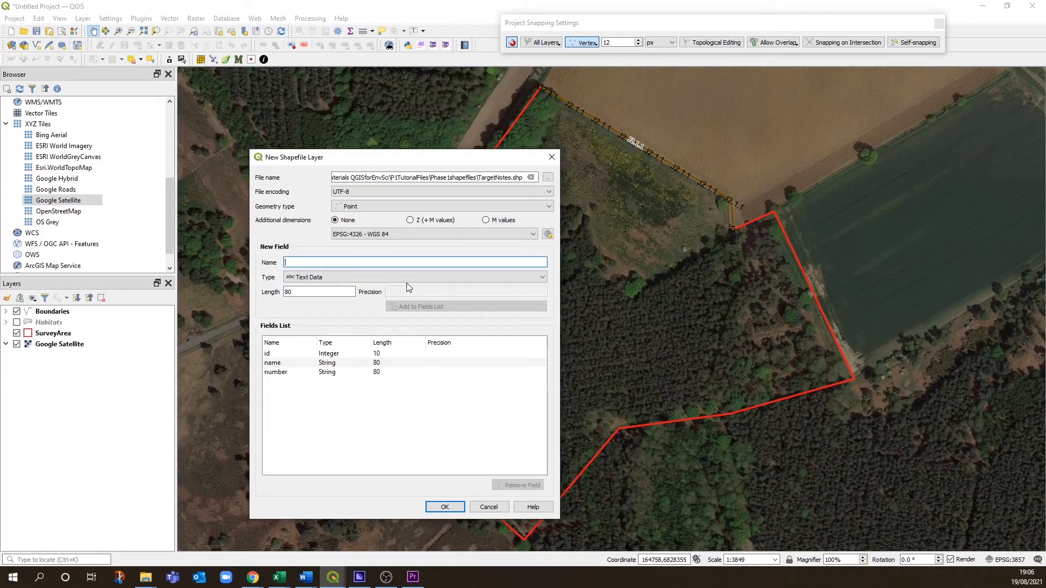
pyautogui.write('Ti')
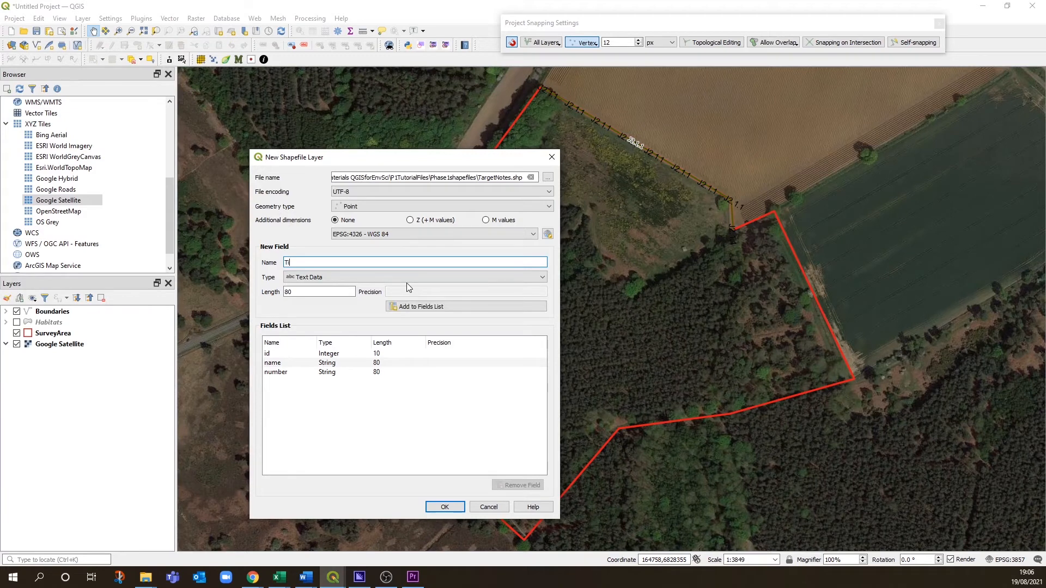
pyautogui.write('tle')
pyautogui.click(432, 307)
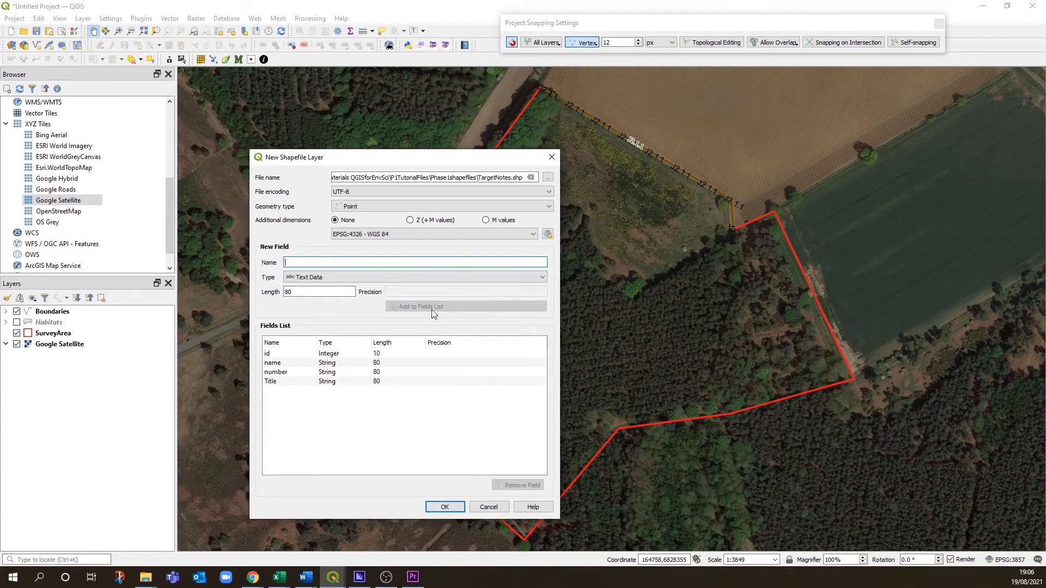
pyautogui.click(445, 507)
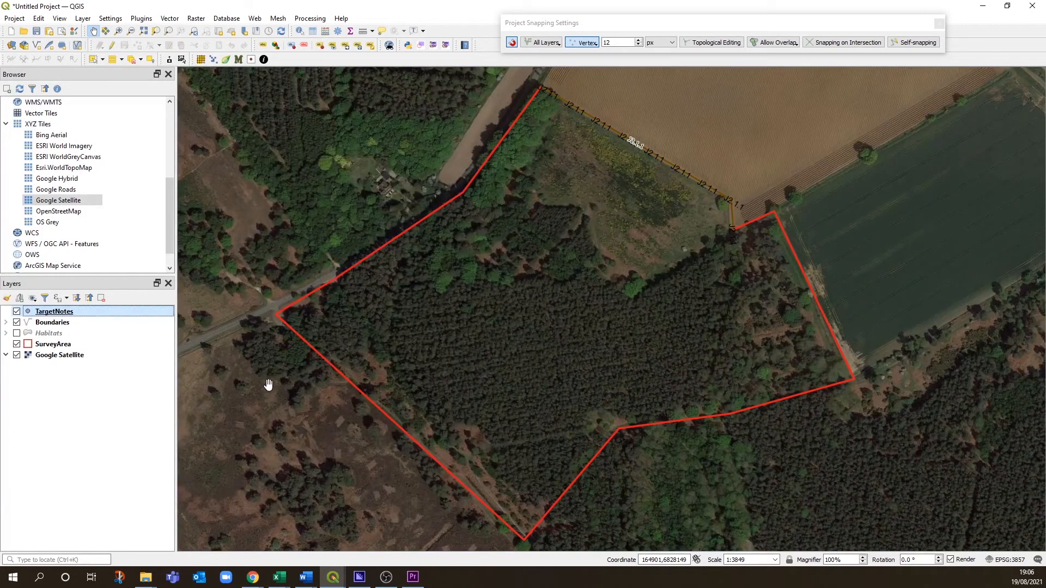
# Start editing TargetNotes and place a point at the clearing's southern tip, with name Veteran Oak, number 1 and Title TargetNote
pyautogui.click(112, 45)
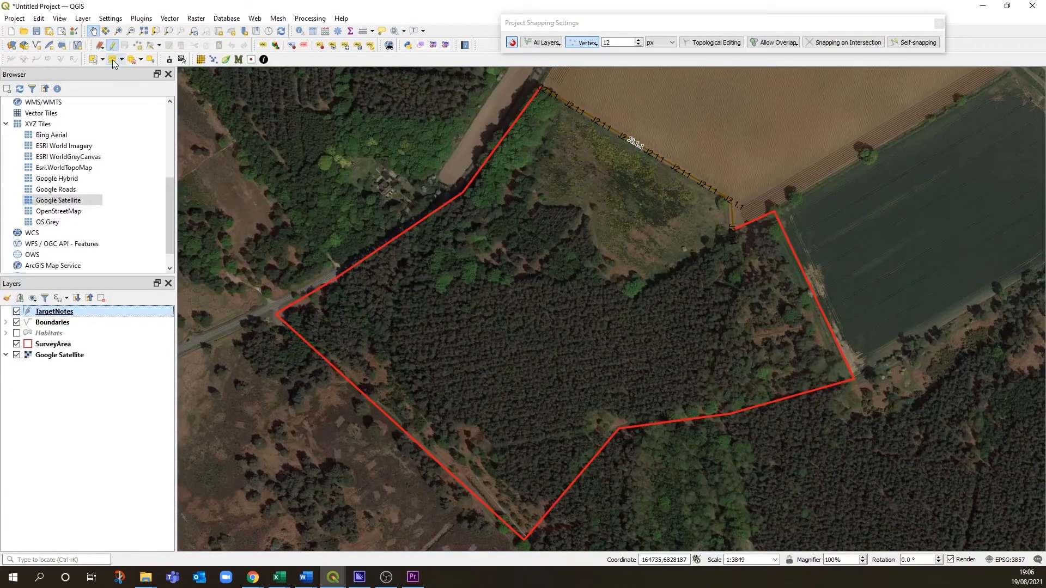
pyautogui.click(140, 47)
pyautogui.click(633, 289)
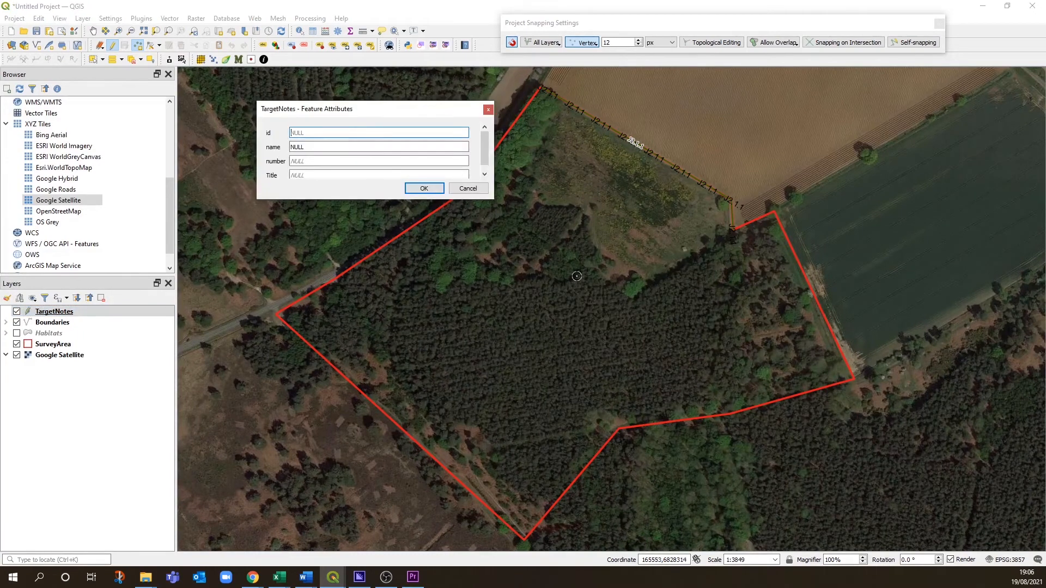
pyautogui.click(322, 146)
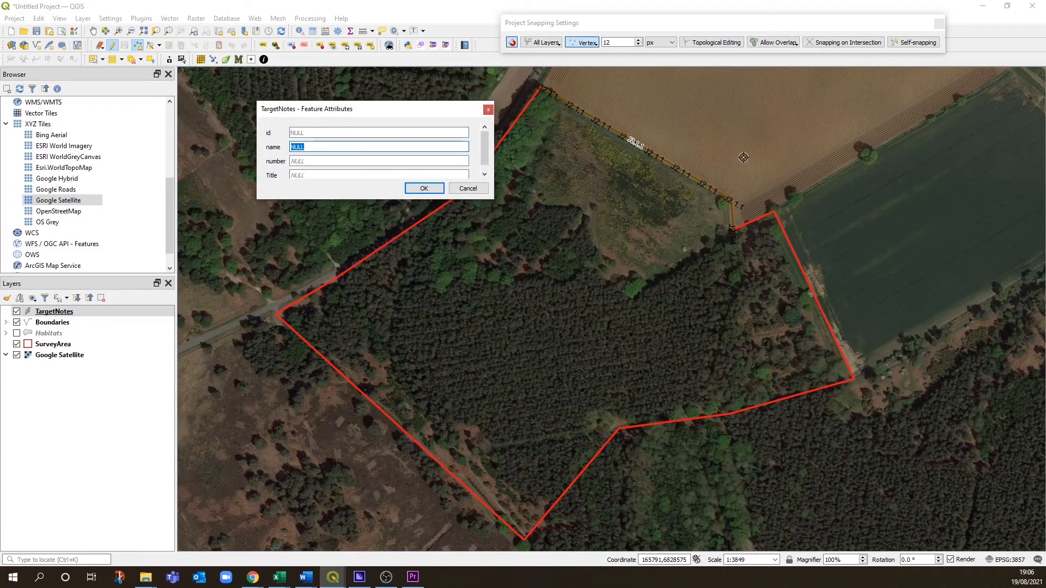
pyautogui.write('Veteran Oak')
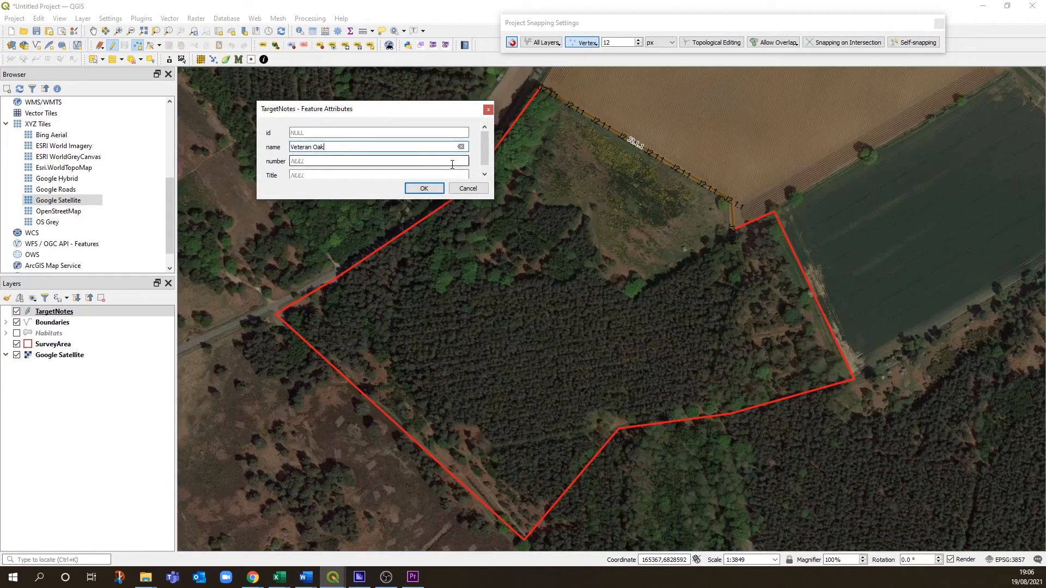
pyautogui.write('1')
pyautogui.scroll(-1, 436, 161)
pyautogui.click(363, 171)
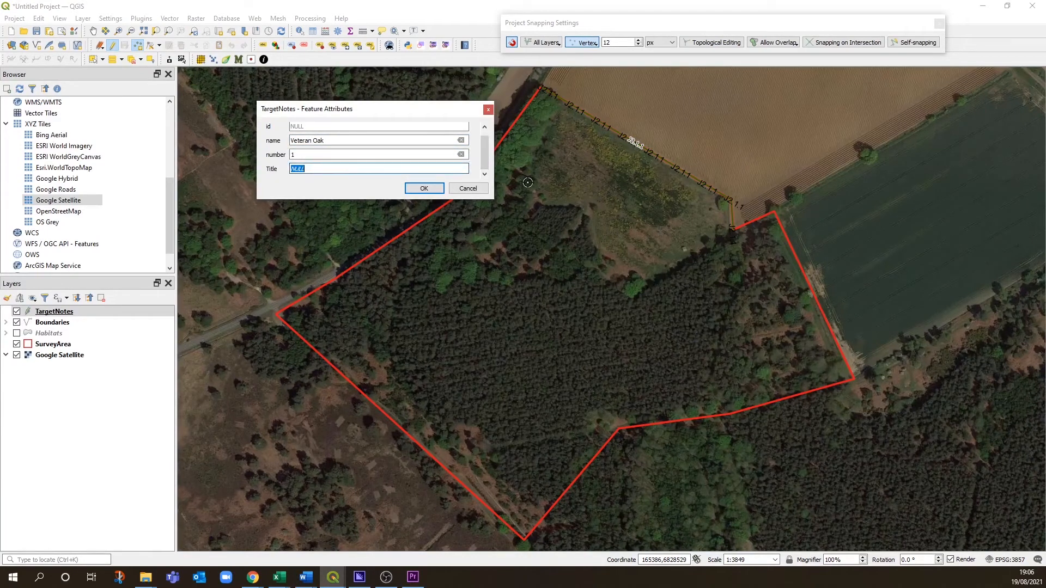
pyautogui.write('TargetNote')
pyautogui.click(423, 188)
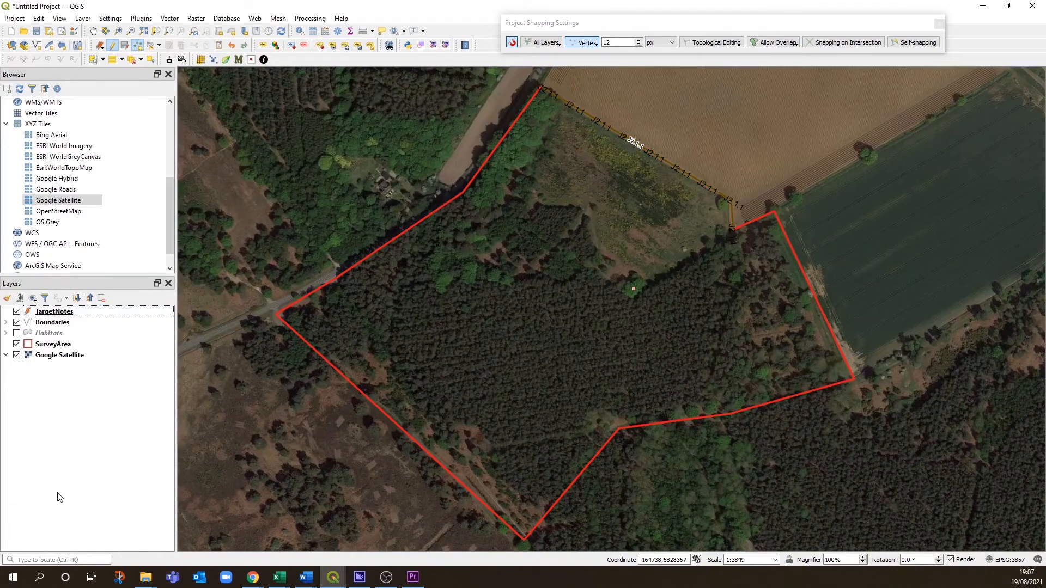
# Load the QGIS QML Target Note Style File into the TargetNotes layer and apply it
pyautogui.click(46, 314)
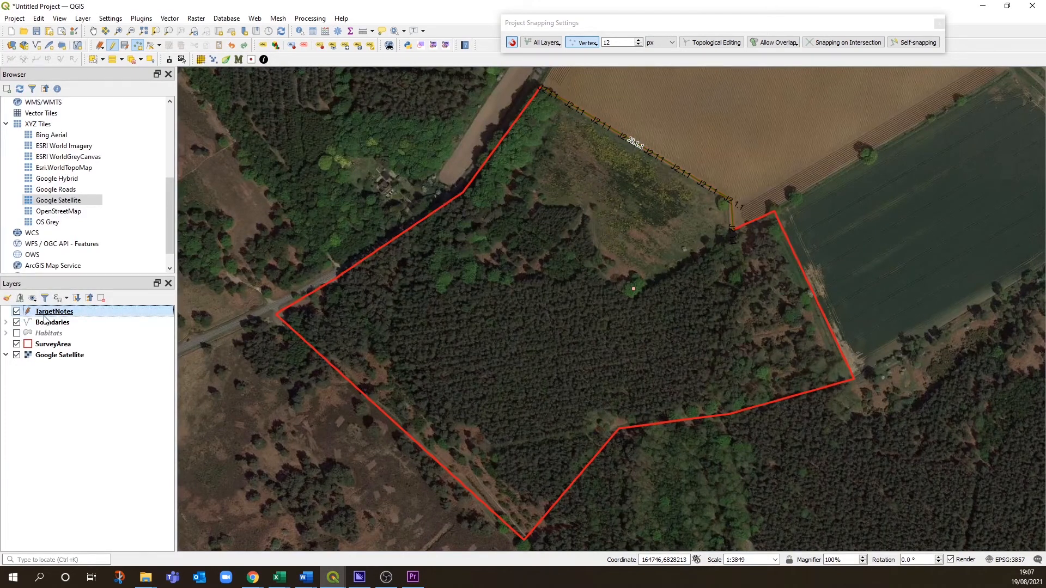
pyautogui.doubleClick(46, 318)
pyautogui.click(453, 543)
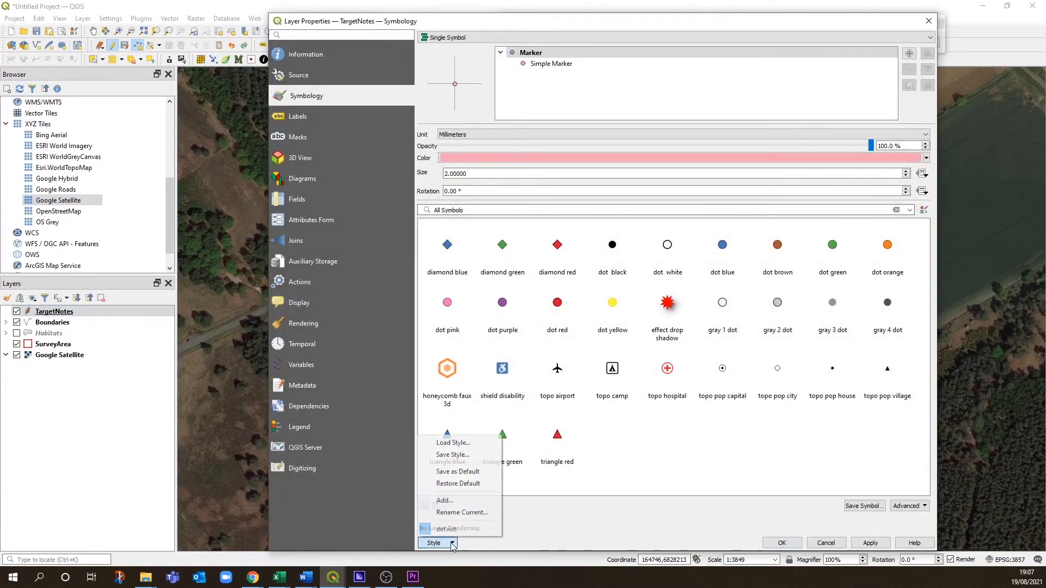
pyautogui.click(472, 447)
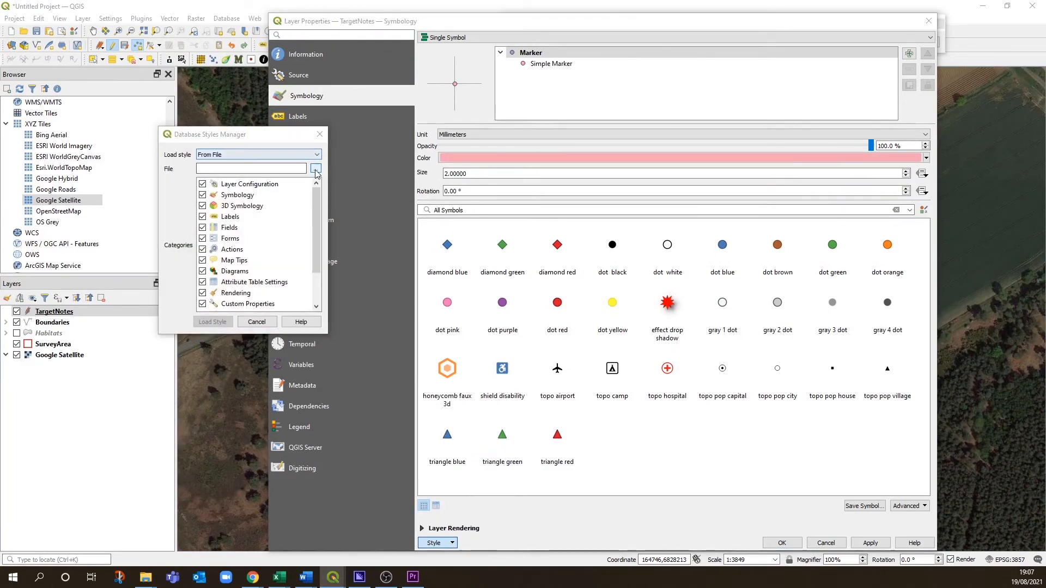
pyautogui.click(316, 170)
pyautogui.doubleClick(620, 240)
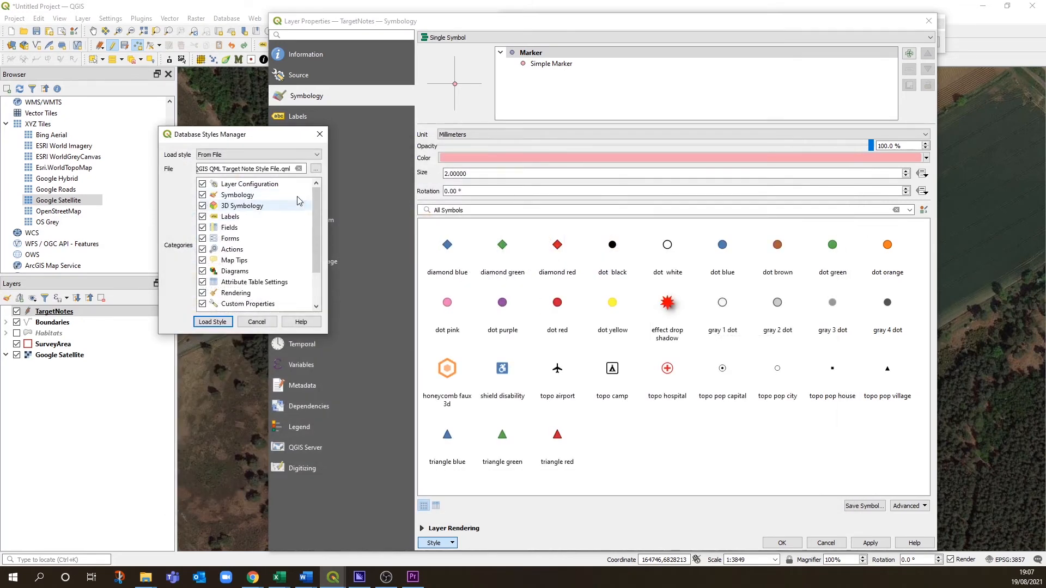
pyautogui.click(212, 322)
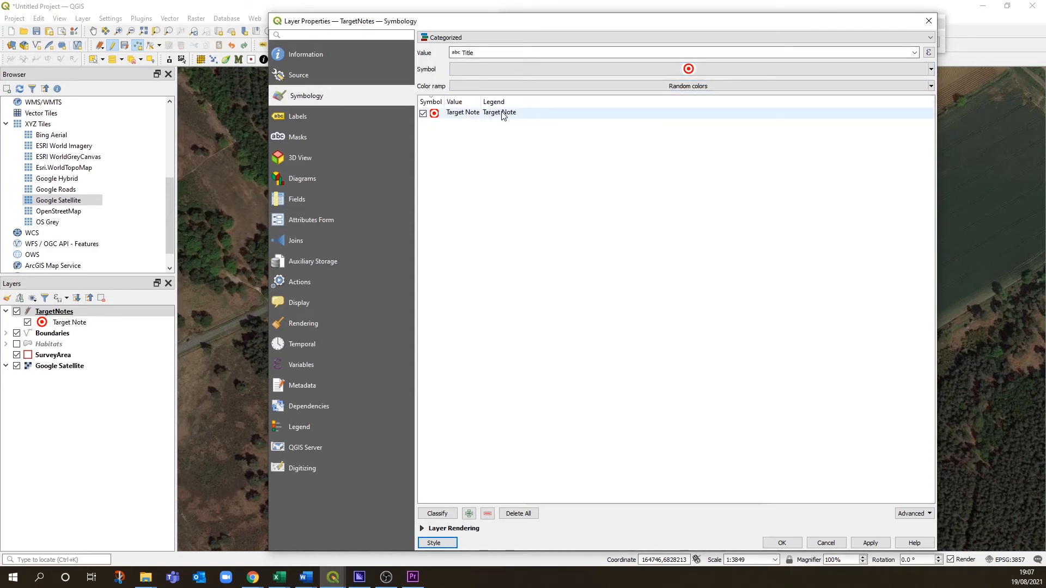
pyautogui.click(871, 543)
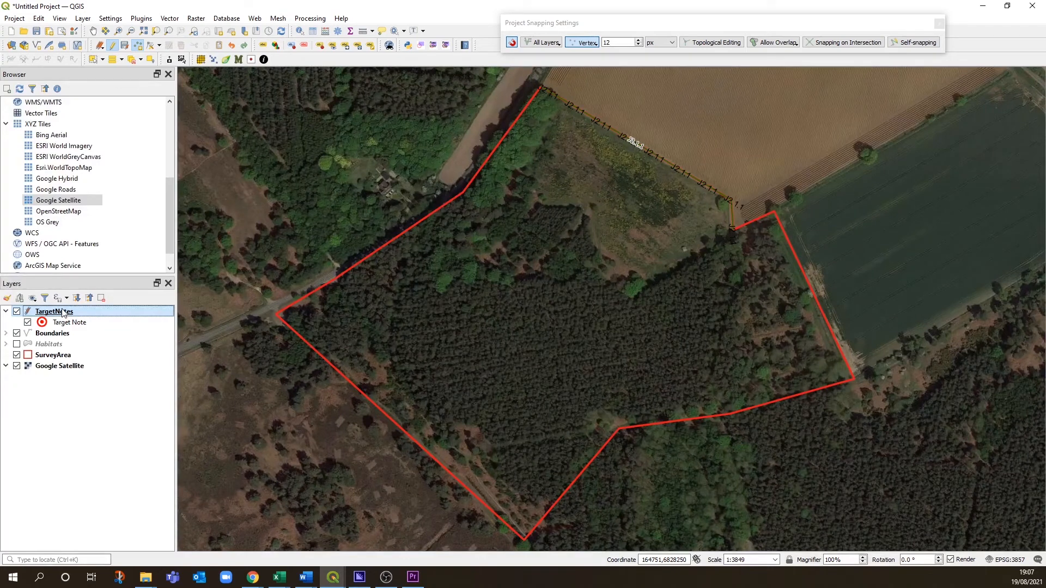
# Change the Veteran Oak record's Title to Target Note in the attribute table, and stop editing with the changes saved
pyautogui.rightClick(64, 312)
pyautogui.click(117, 439)
pyautogui.doubleClick(380, 171)
pyautogui.click(382, 172)
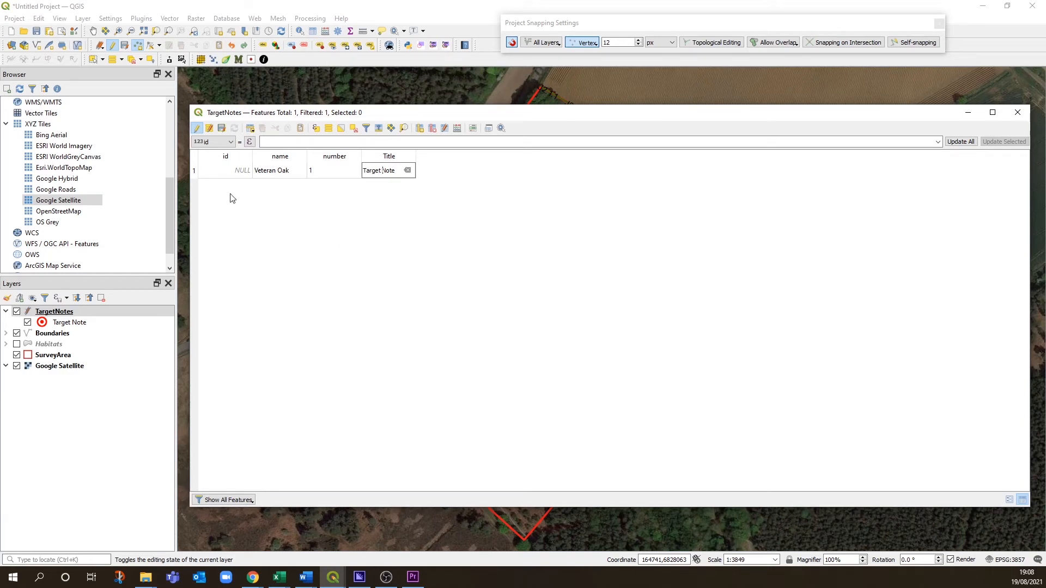
pyautogui.click(197, 127)
pyautogui.click(498, 297)
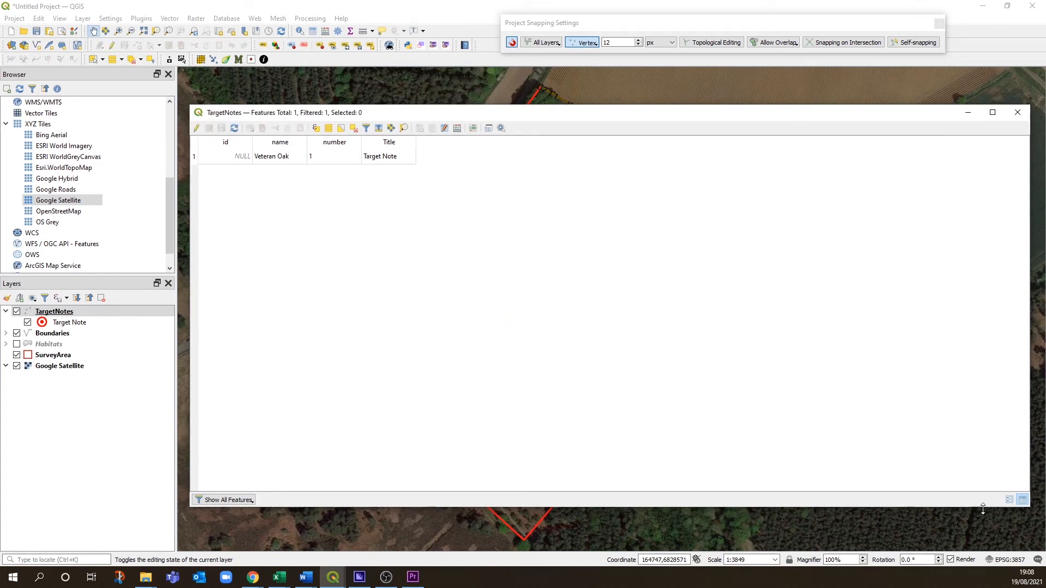
pyautogui.click(1017, 113)
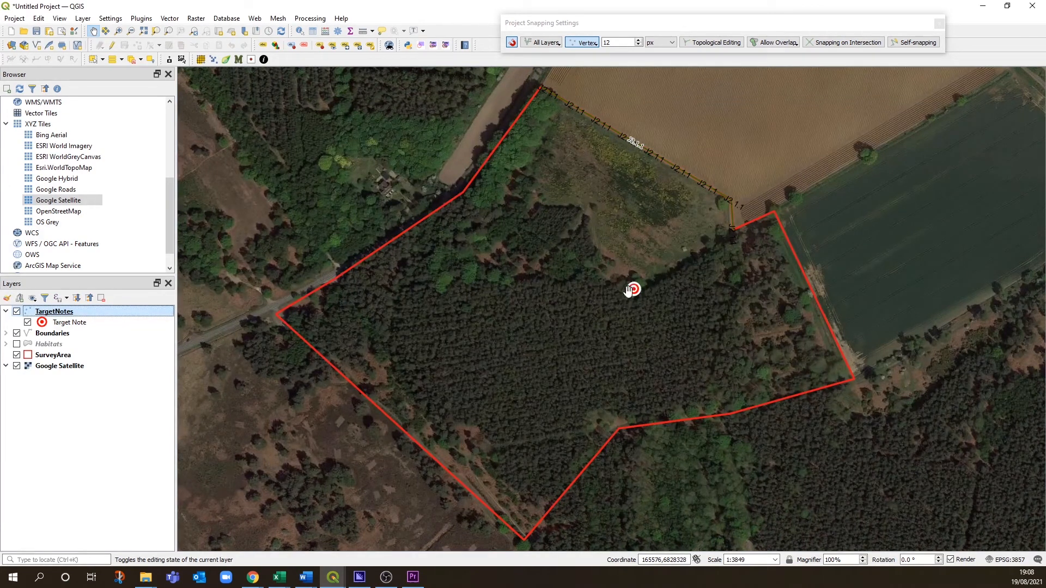
# Turn on Single Labels for the TargetNotes layer using the name field as the value, and apply them
pyautogui.click(64, 322)
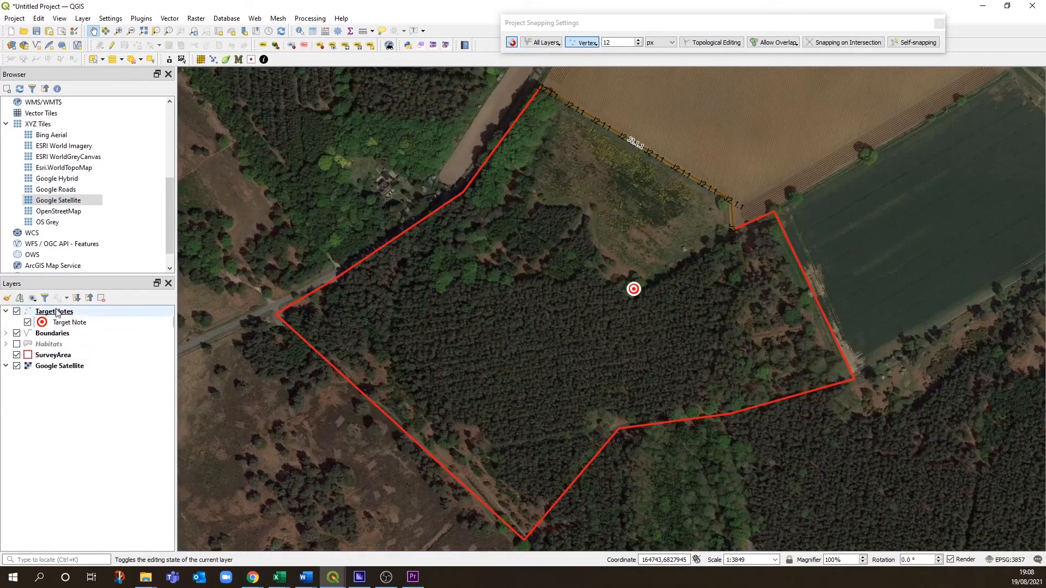
pyautogui.click(56, 312)
pyautogui.doubleClick(57, 312)
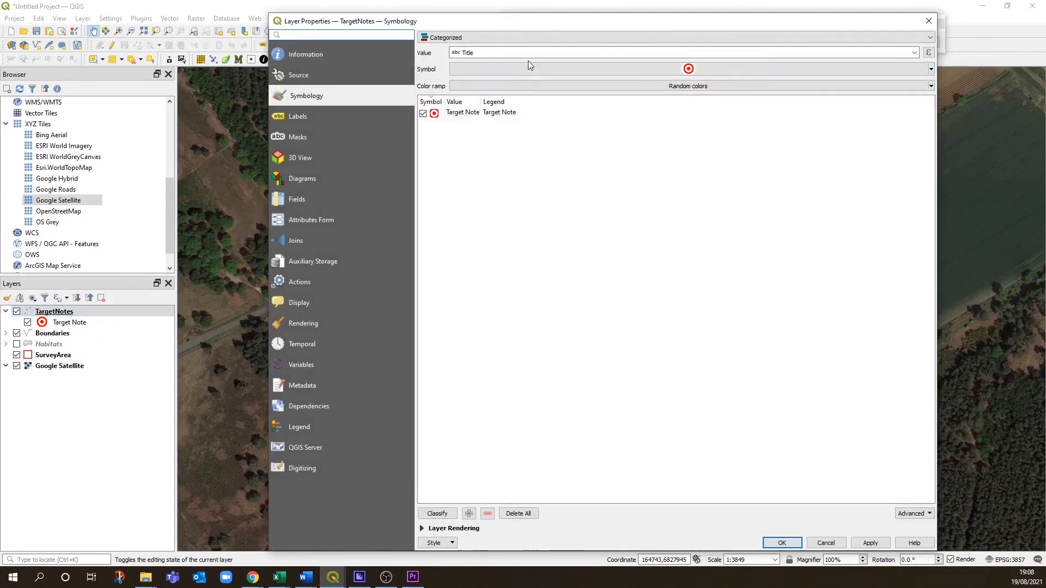
pyautogui.click(302, 117)
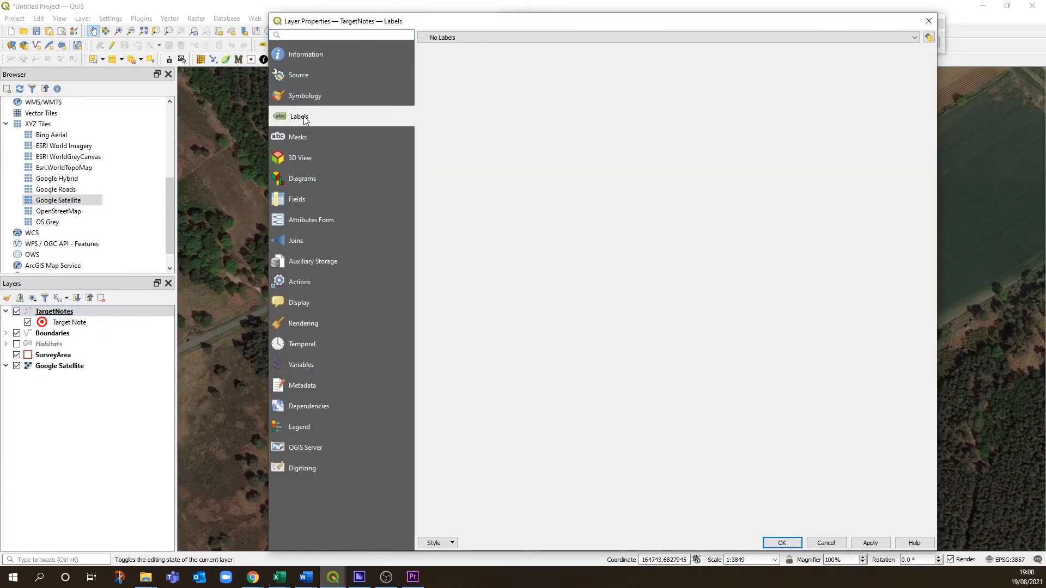
pyautogui.click(547, 42)
pyautogui.click(545, 49)
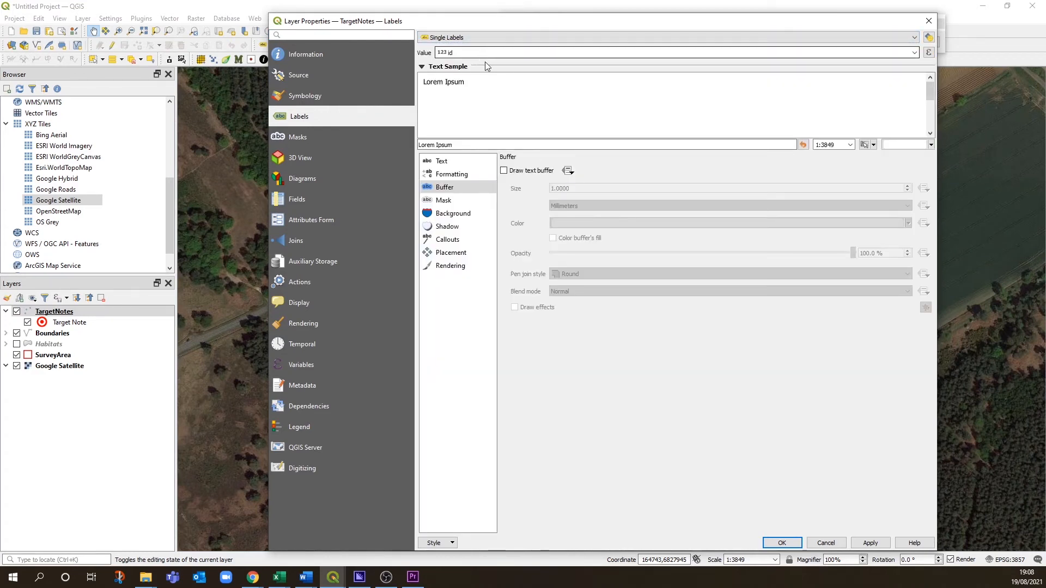
pyautogui.click(914, 52)
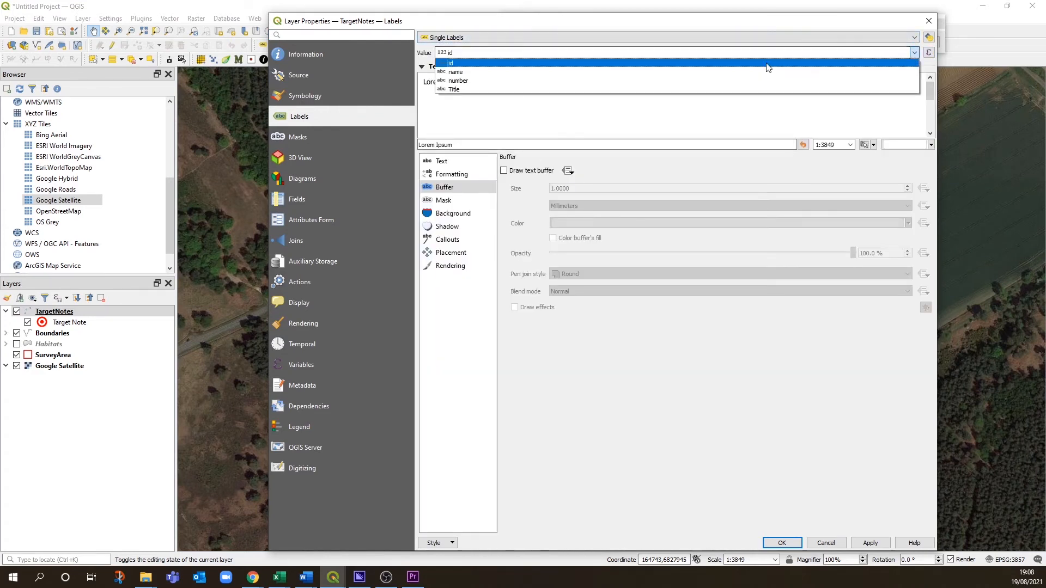
pyautogui.click(554, 72)
pyautogui.click(871, 543)
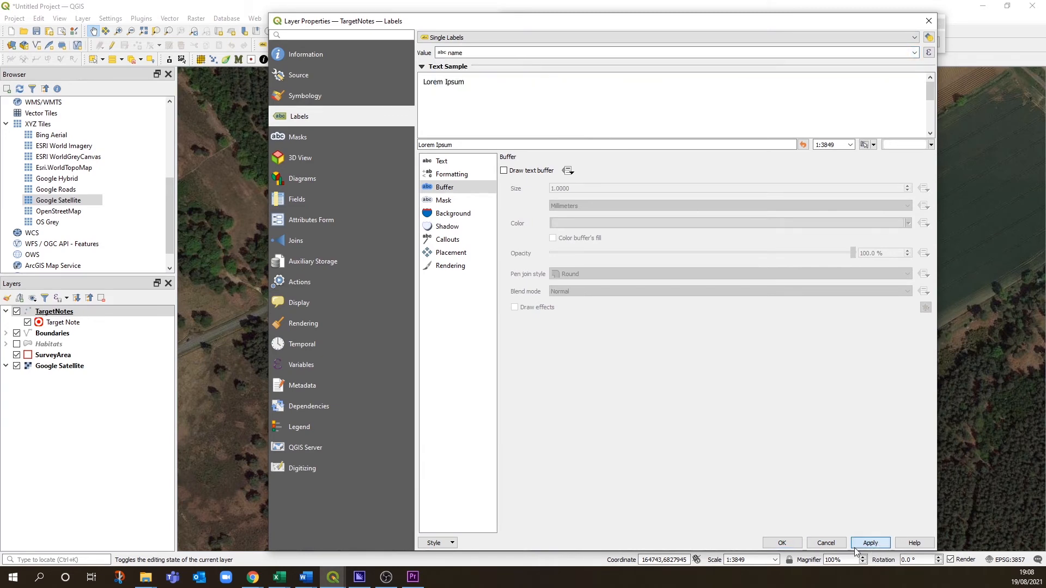
# Change the TargetNotes label value from the name field to the number field
pyautogui.click(782, 543)
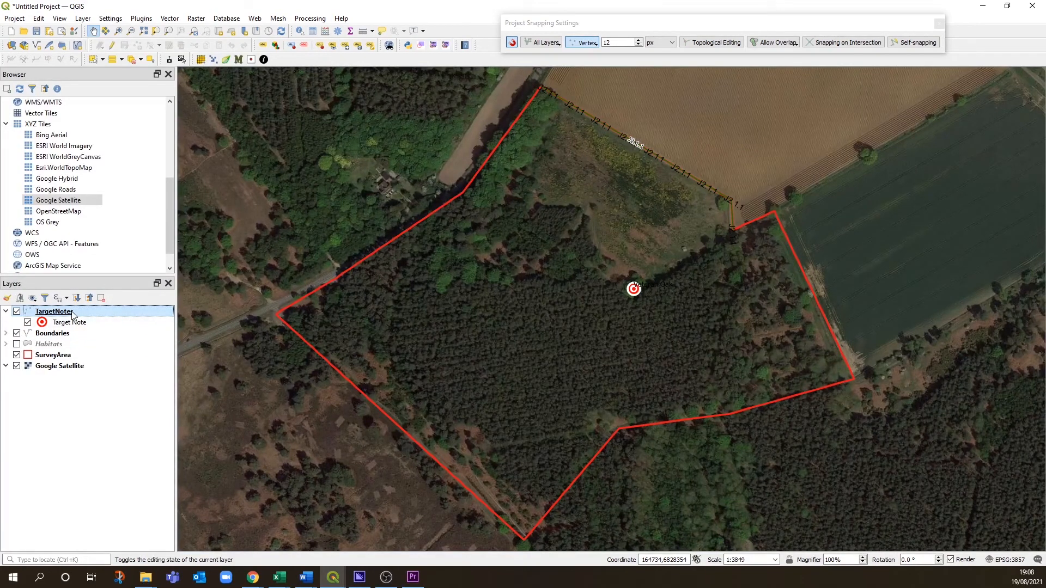
pyautogui.doubleClick(54, 312)
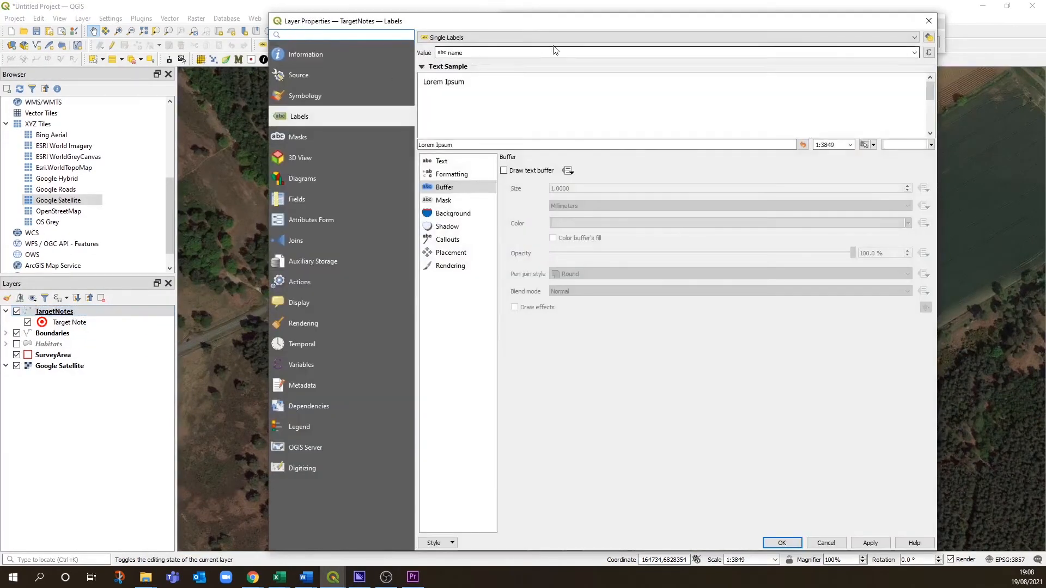
pyautogui.click(619, 52)
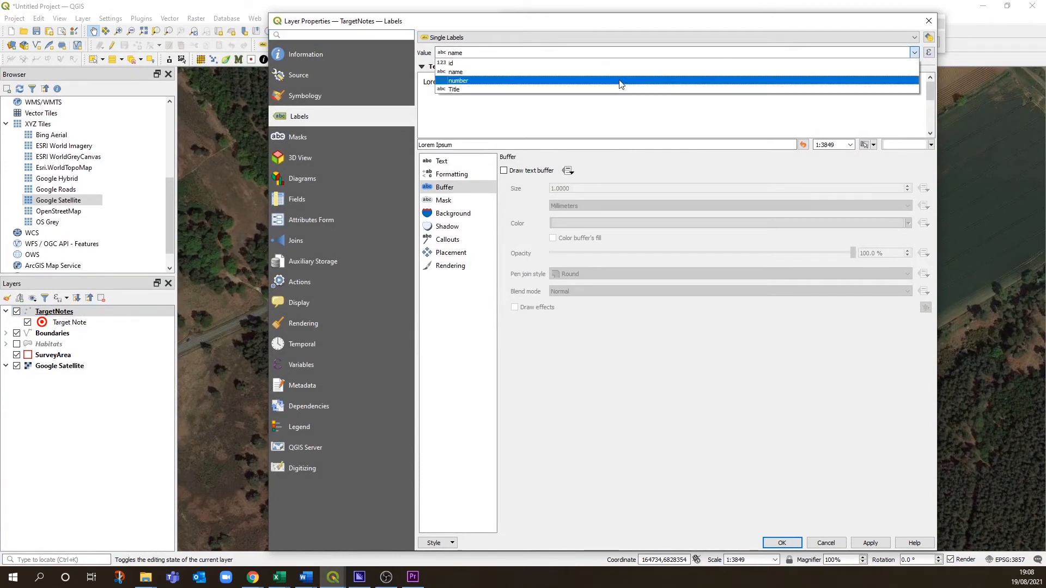
pyautogui.click(619, 84)
pyautogui.click(442, 161)
pyautogui.click(584, 261)
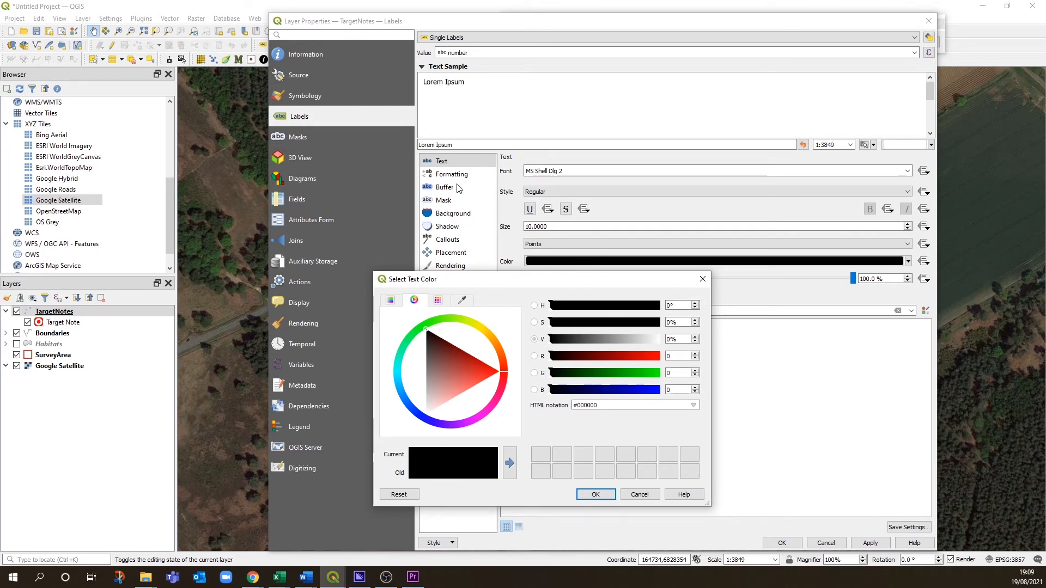
pyautogui.click(639, 494)
# Turn on the text buffer for the TargetNotes labels and accept the layer properties
pyautogui.click(445, 187)
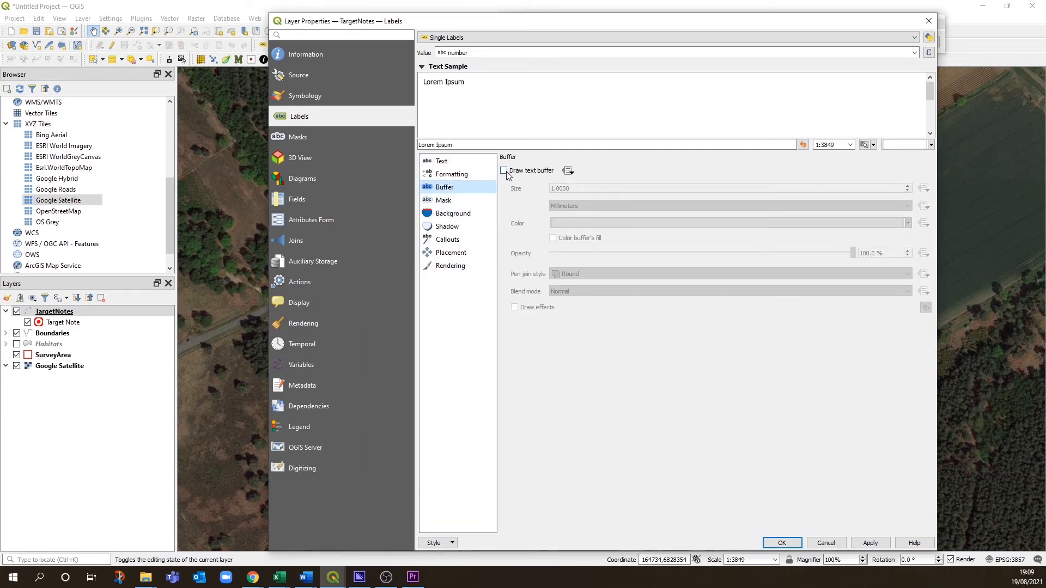
pyautogui.click(504, 171)
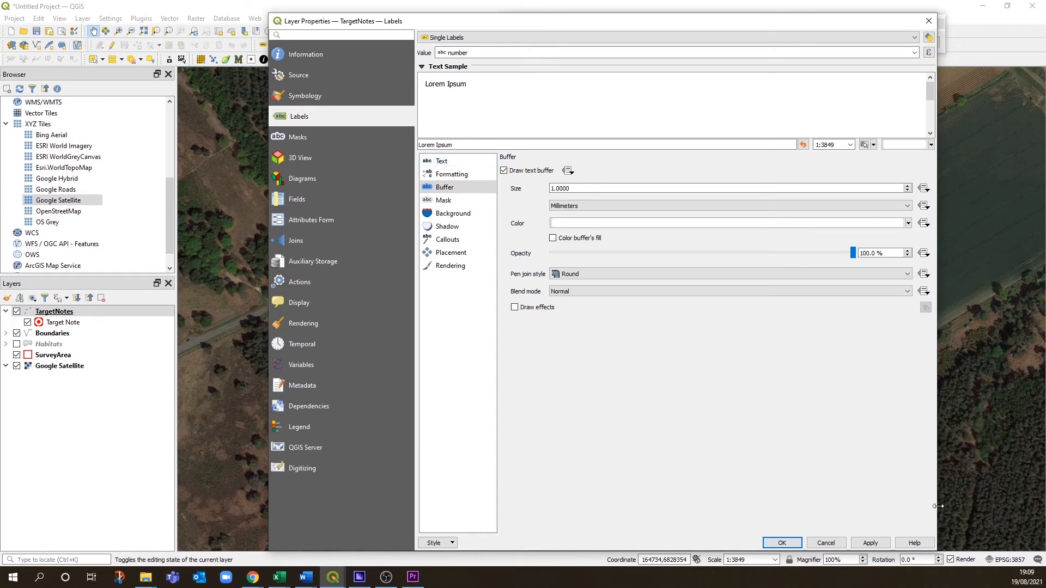
pyautogui.click(783, 542)
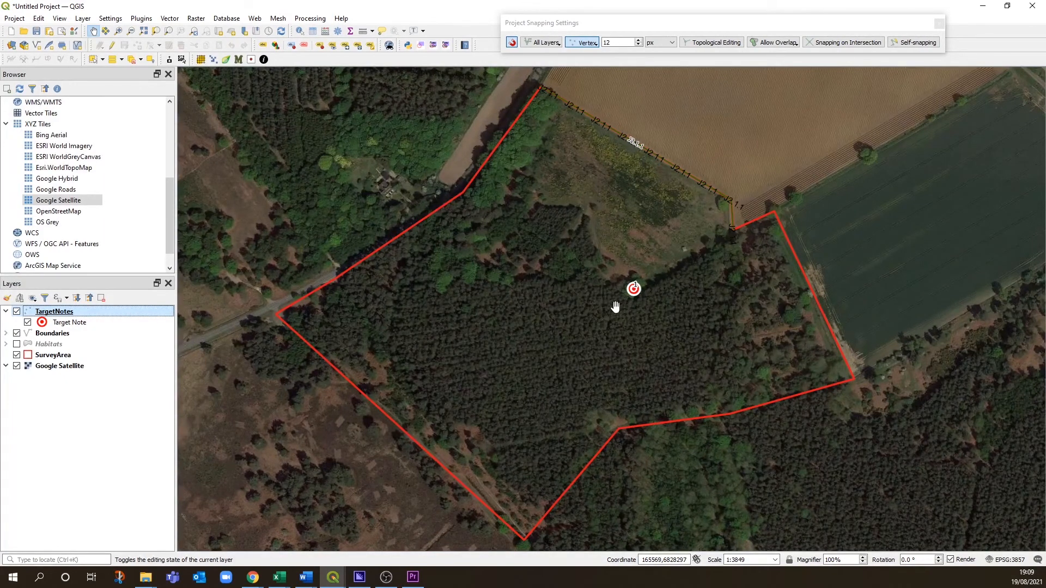
# Reduce the Target Note marker's size to 4 mm
pyautogui.doubleClick(63, 322)
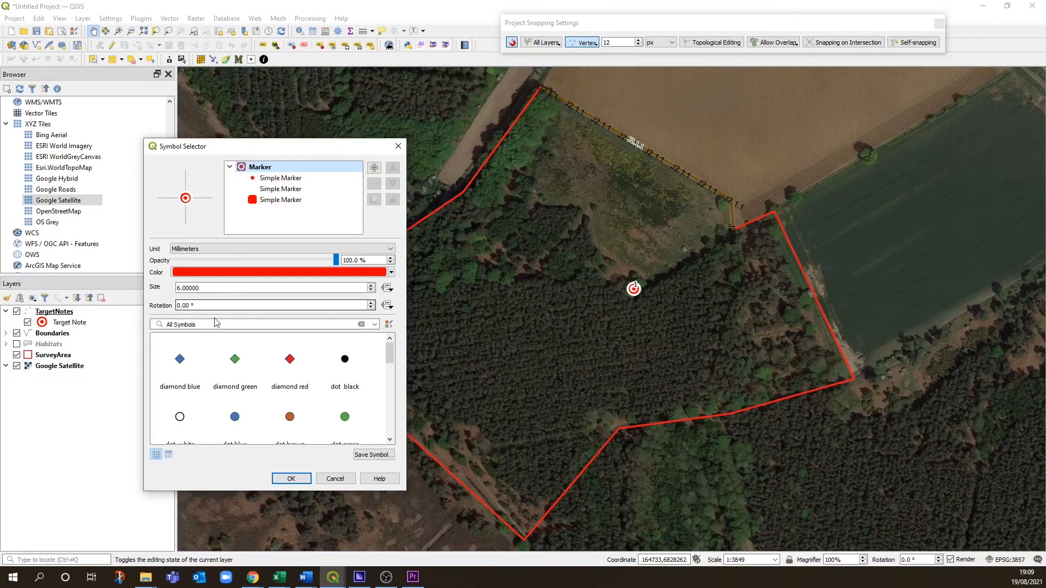
pyautogui.click(371, 290)
pyautogui.click(371, 290)
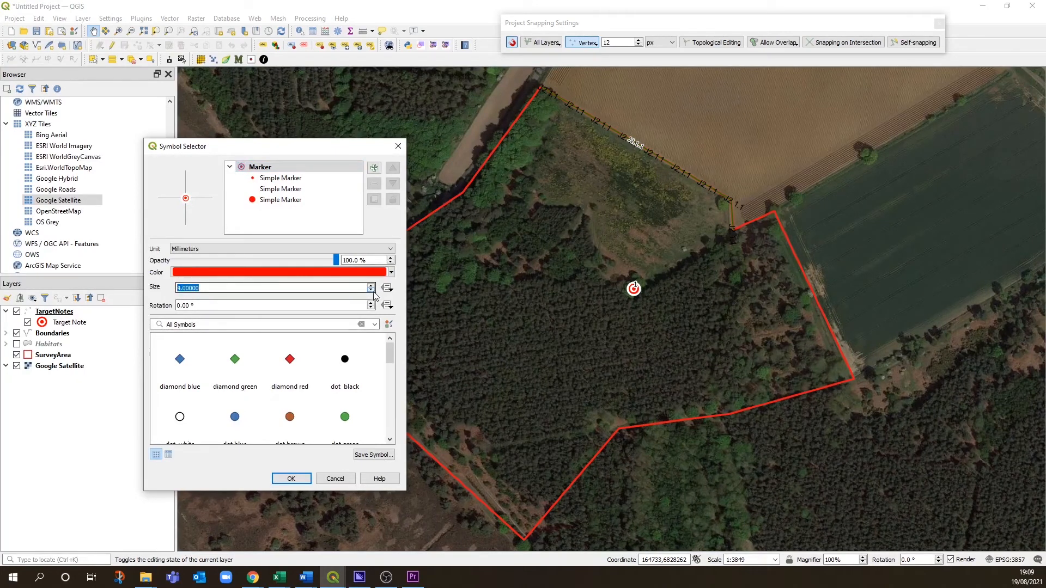
pyautogui.click(287, 478)
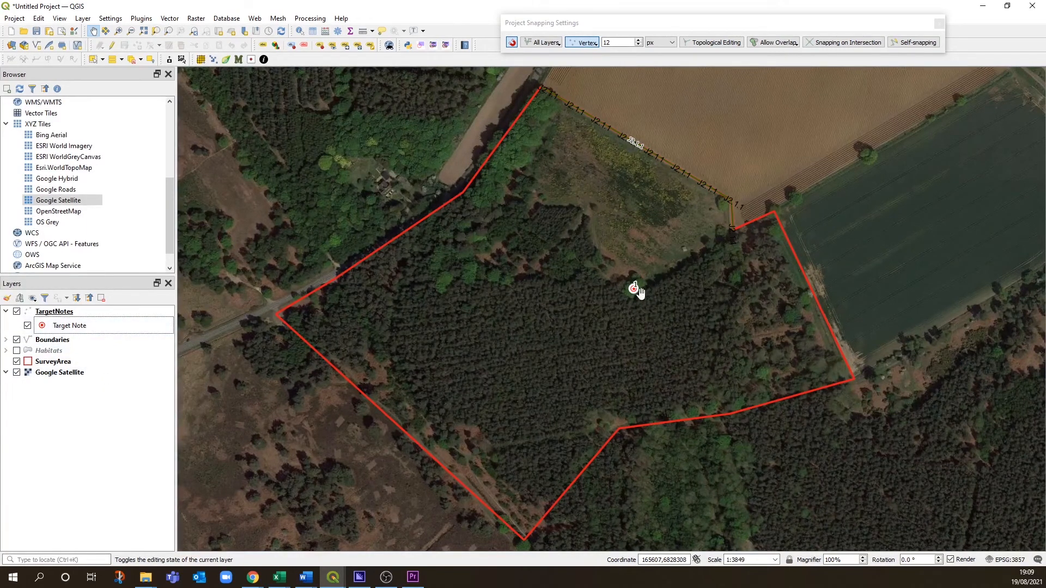
# Set the TargetNotes label placement to a distance of 1 mm around the point and accept the layer properties
pyautogui.click(68, 313)
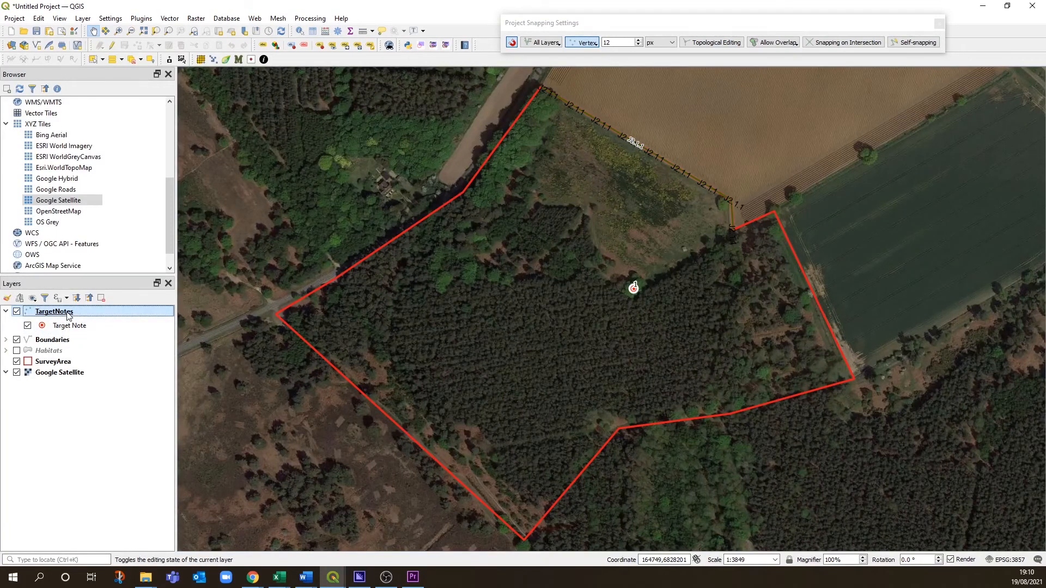
pyautogui.doubleClick(68, 314)
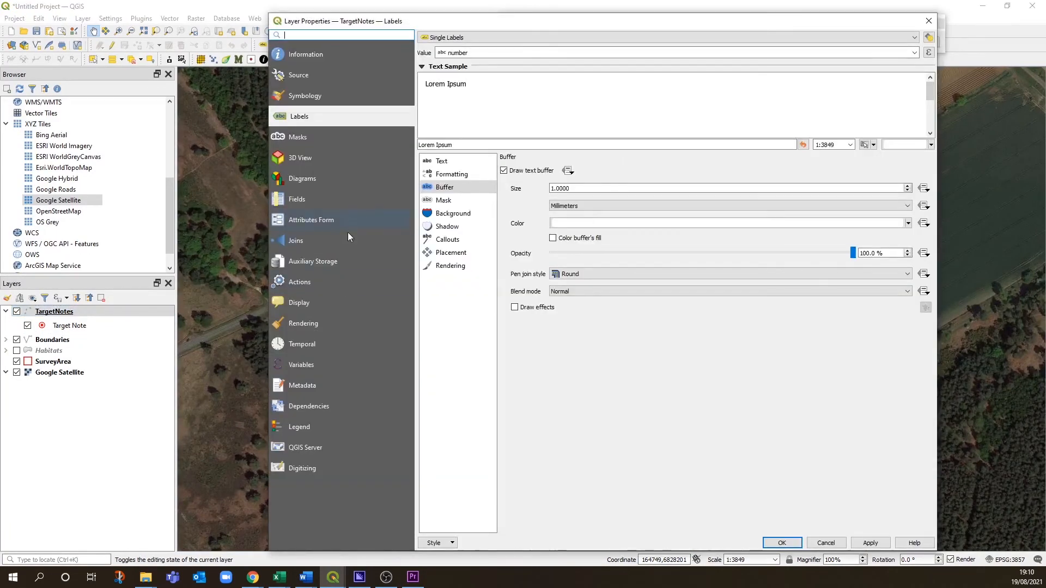
pyautogui.click(453, 252)
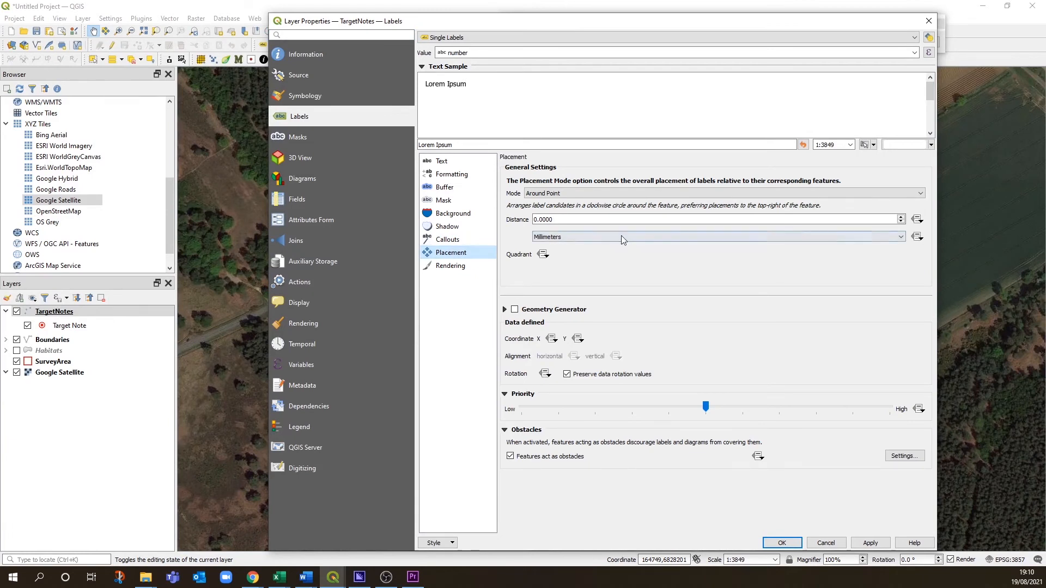
pyautogui.tripleClick(904, 217)
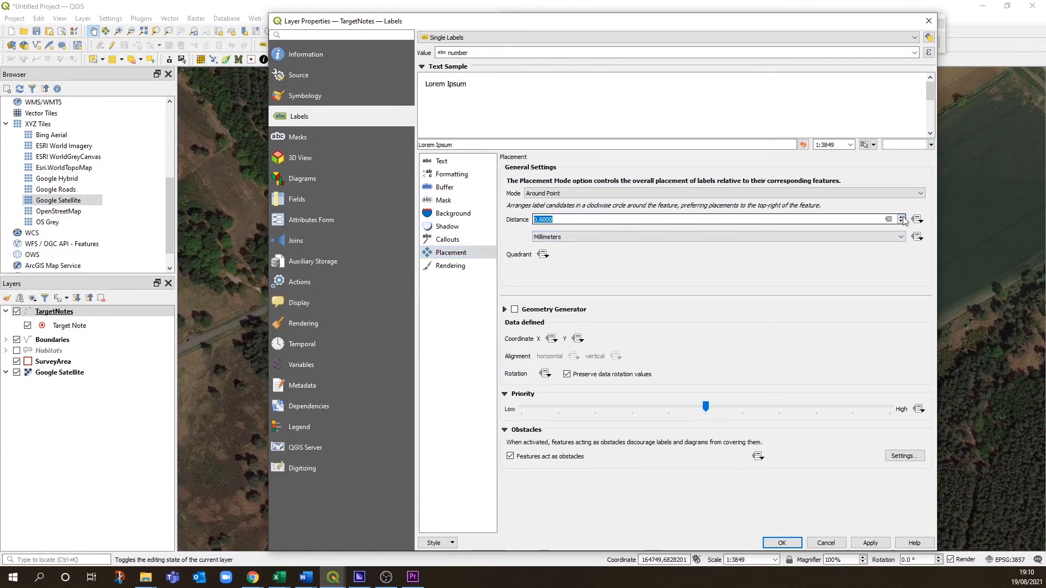
pyautogui.click(904, 217)
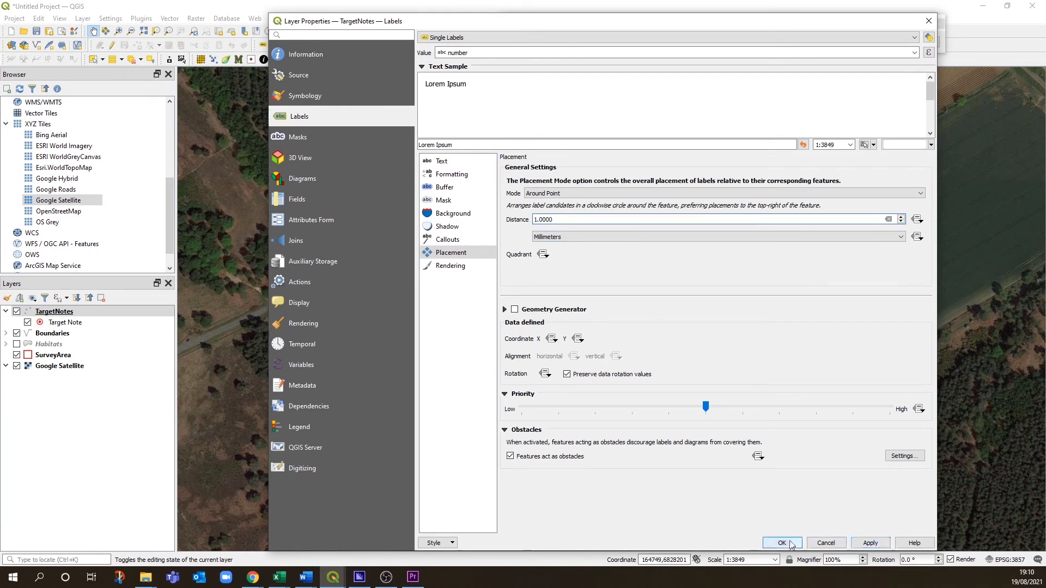
pyautogui.click(788, 542)
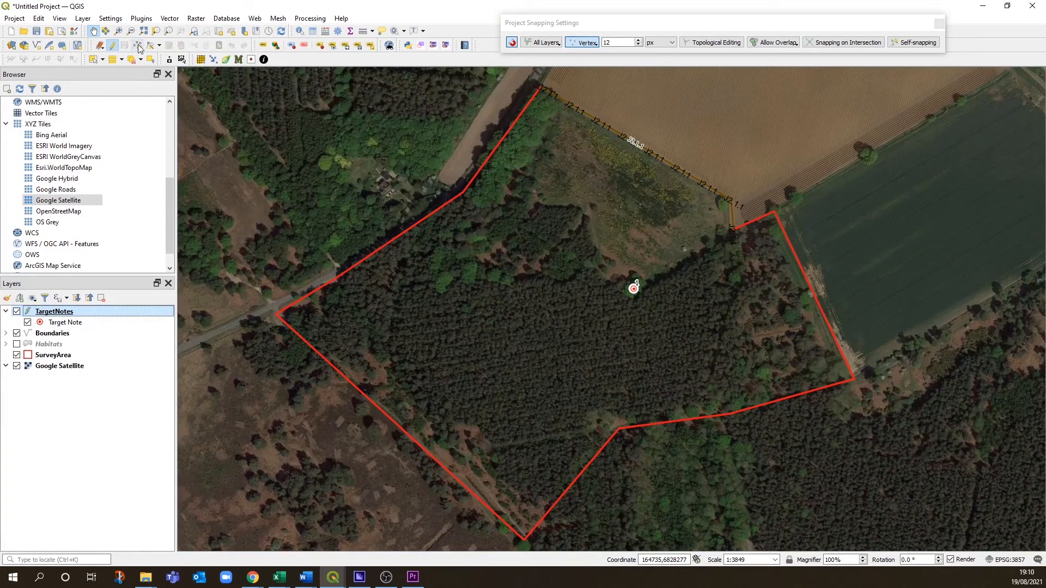
# Add a TargetNotes point in the woodland west of the existing one, with name Veteran Oak, number 1 and Title Target Note
pyautogui.click(137, 44)
pyautogui.click(487, 342)
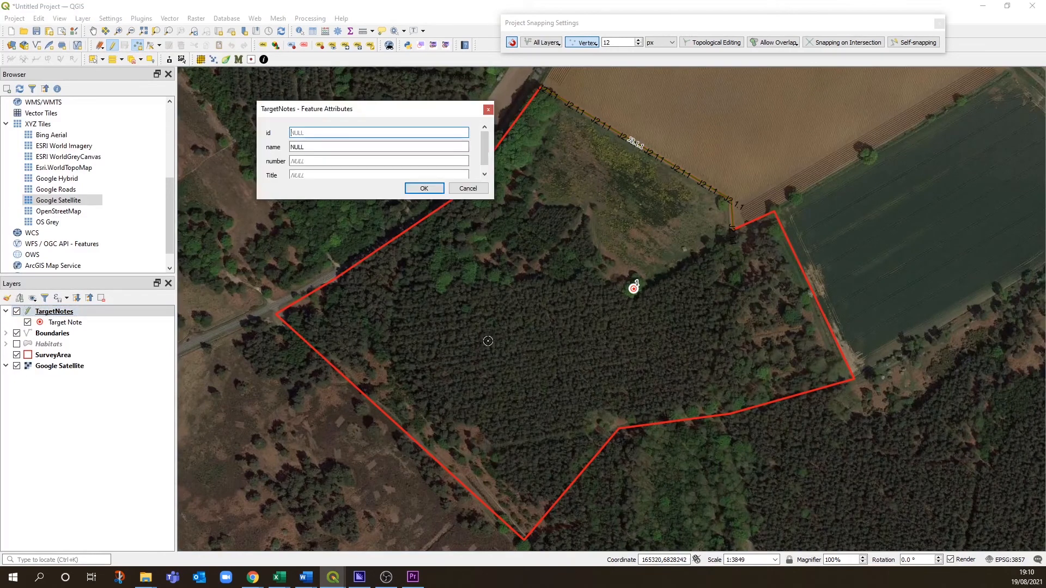
pyautogui.doubleClick(332, 146)
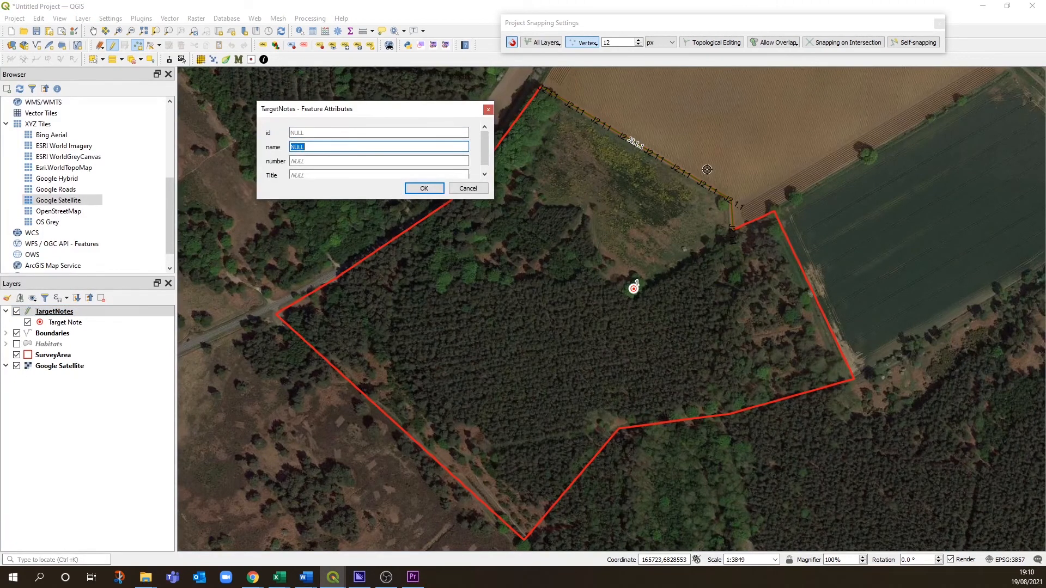
pyautogui.write('Veteran Oak')
pyautogui.click(430, 162)
pyautogui.click(422, 175)
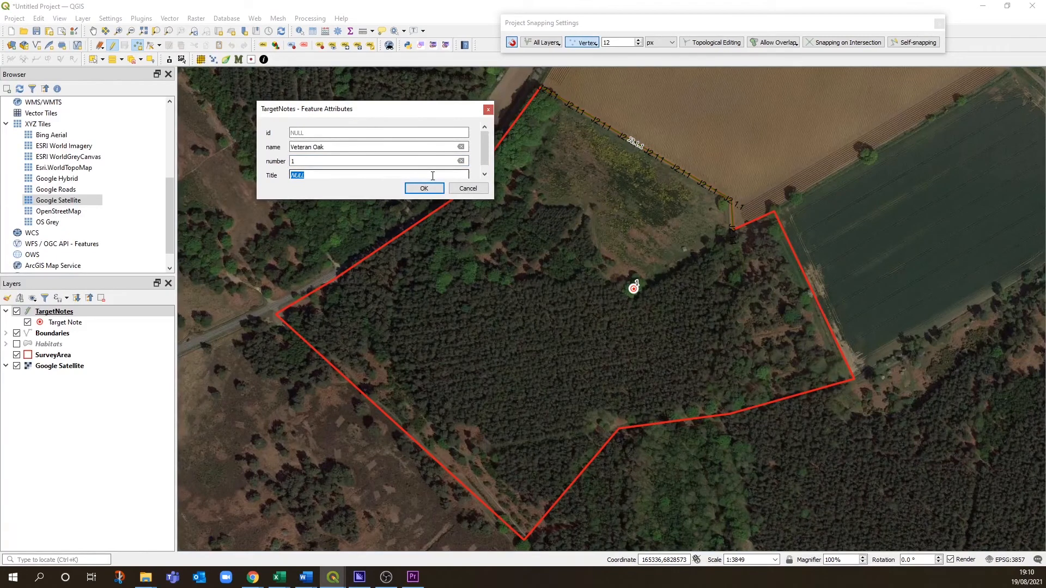
pyautogui.write('Target Note')
pyautogui.click(424, 188)
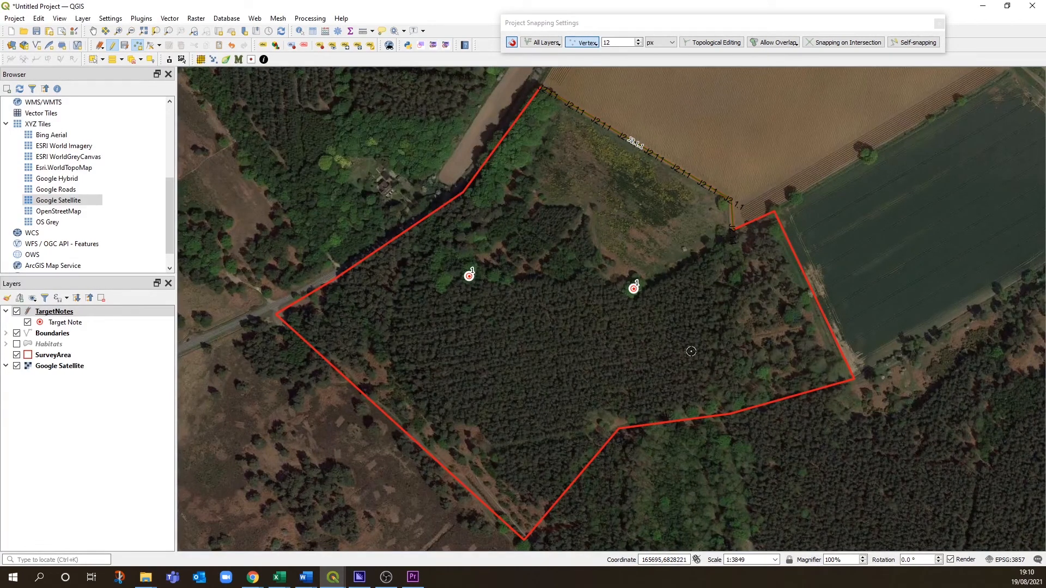
# Add a TargetNotes point near the site's eastern boundary, with name Veteran Ash, number 2 and Title Target Note
pyautogui.click(788, 312)
pyautogui.doubleClick(294, 146)
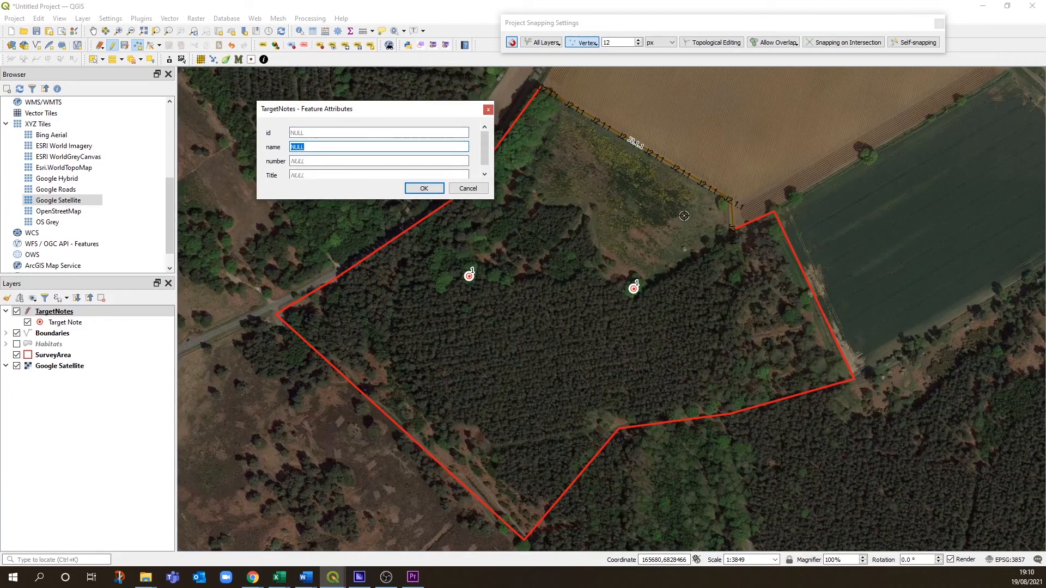
pyautogui.write('Veteran ')
pyautogui.write('Ask')
pyautogui.write('h')
pyautogui.click(341, 161)
pyautogui.write('2')
pyautogui.press('Tab')
pyautogui.write('Target Note')
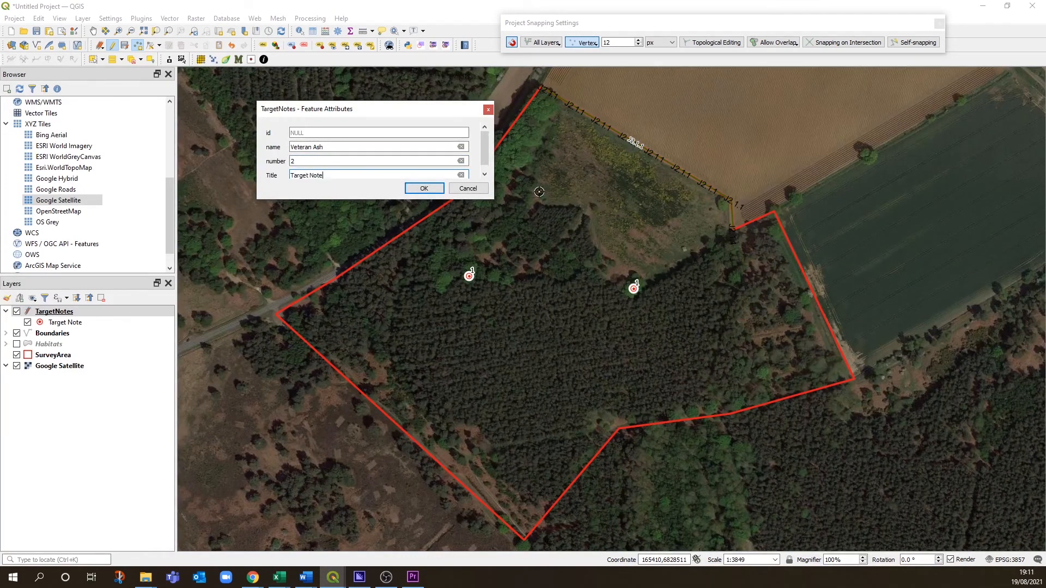
pyautogui.click(435, 188)
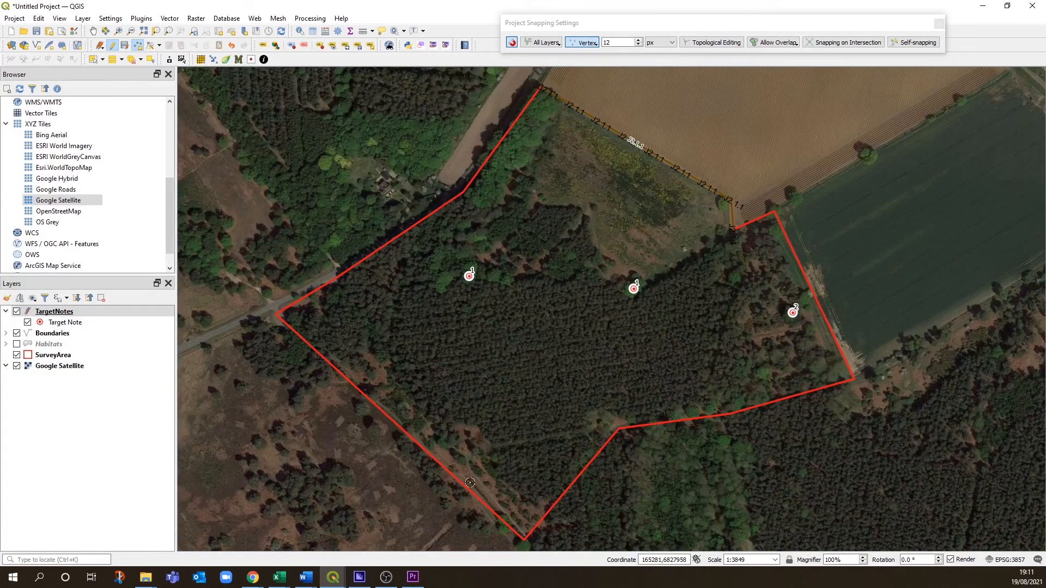
# Show the Habitats layer and hide the SurveyArea layer
pyautogui.click(17, 344)
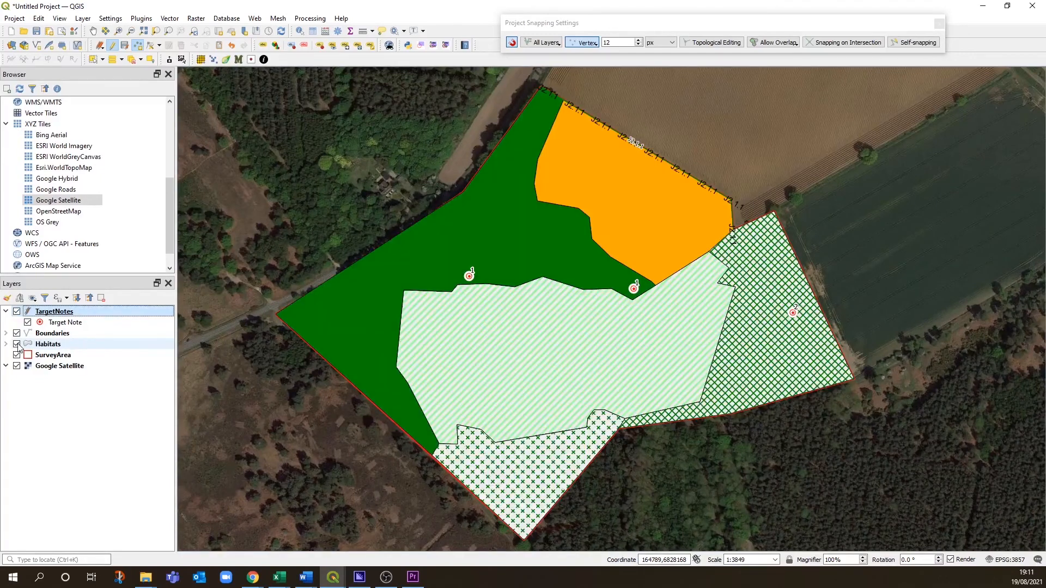
pyautogui.click(17, 355)
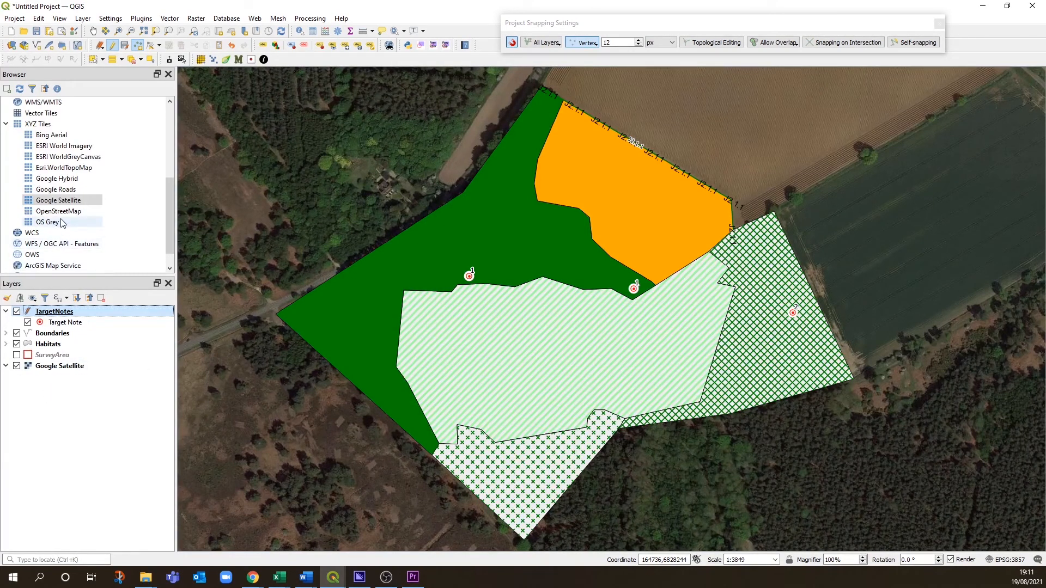
pyautogui.rightClick(44, 126)
pyautogui.click(30, 127)
pyautogui.rightClick(30, 126)
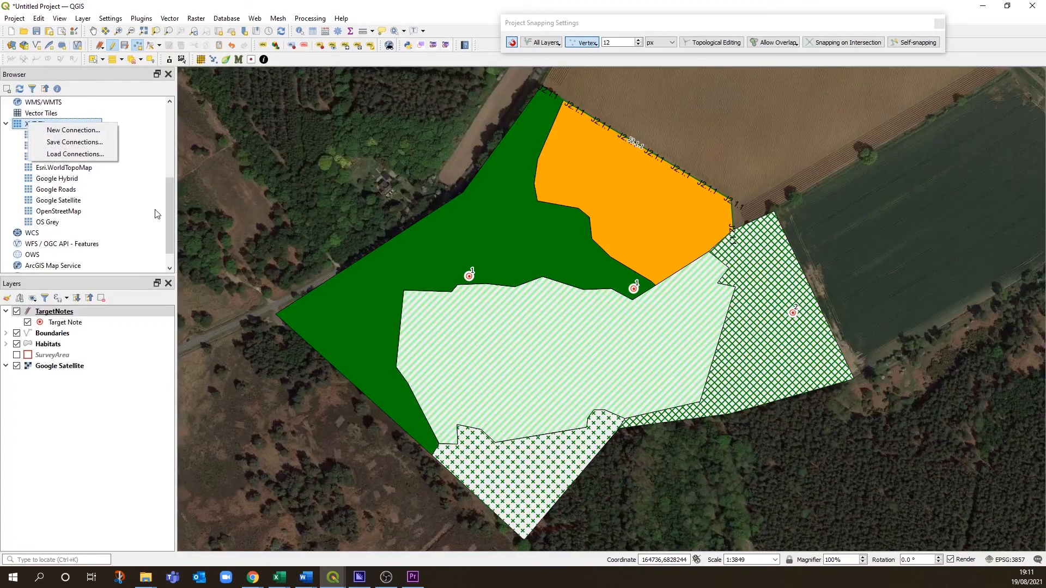
pyautogui.click(55, 130)
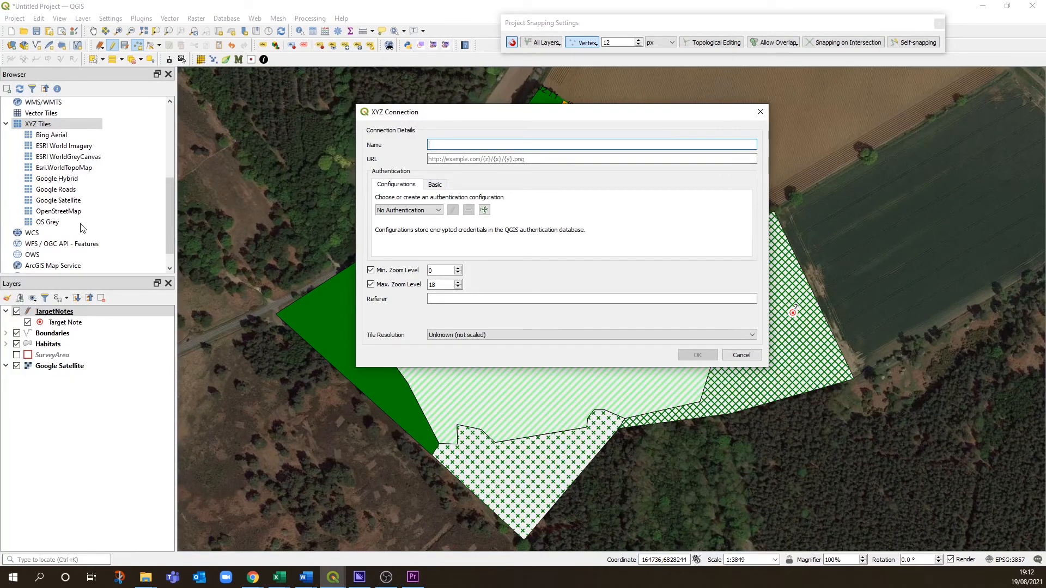
pyautogui.click(545, 159)
pyautogui.rightClick(543, 159)
pyautogui.click(576, 221)
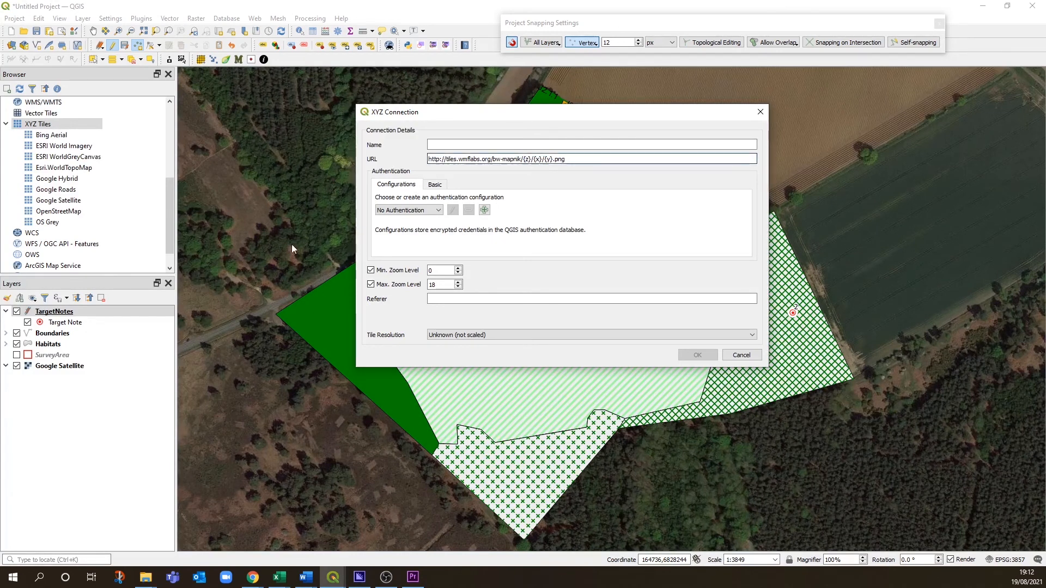
pyautogui.click(450, 145)
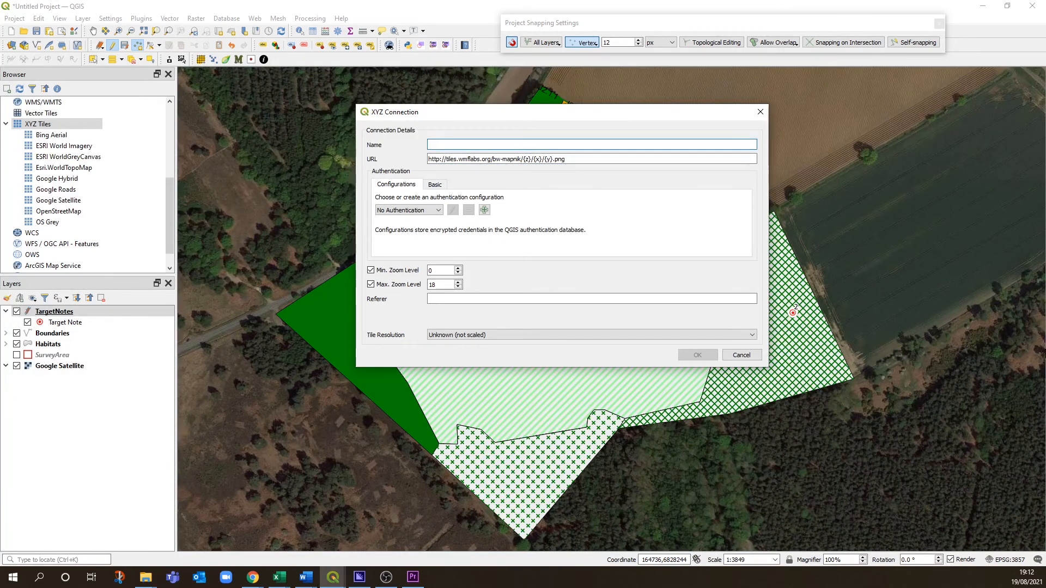
pyautogui.write('OS')
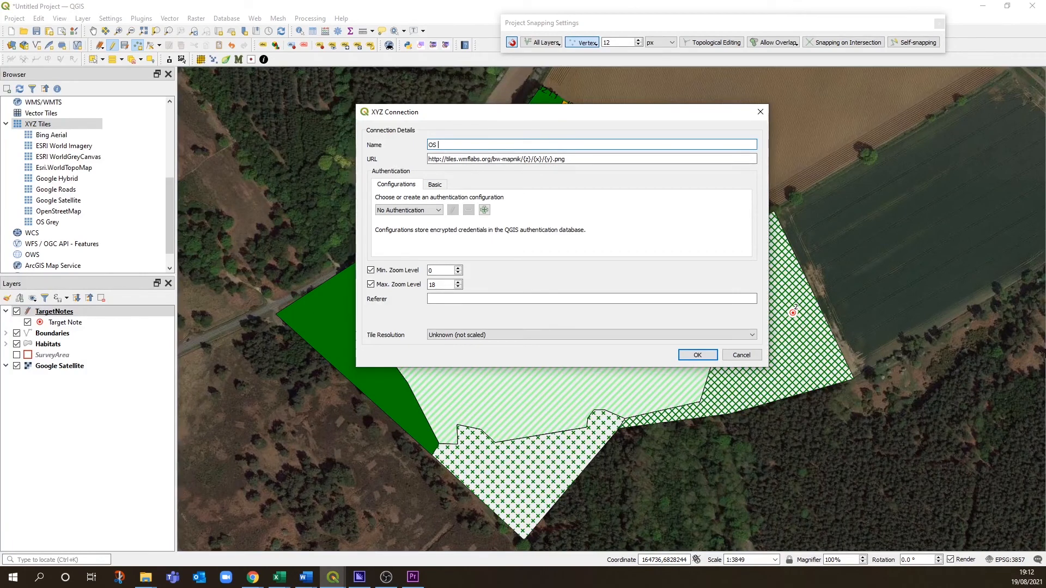
pyautogui.write(' Grey')
pyautogui.click(698, 355)
# Add OS Grey to the project and place it directly above Google Satellite in the layer order
pyautogui.moveTo(47, 221); pyautogui.dragTo(107, 398)
pyautogui.moveTo(48, 312); pyautogui.dragTo(68, 376)
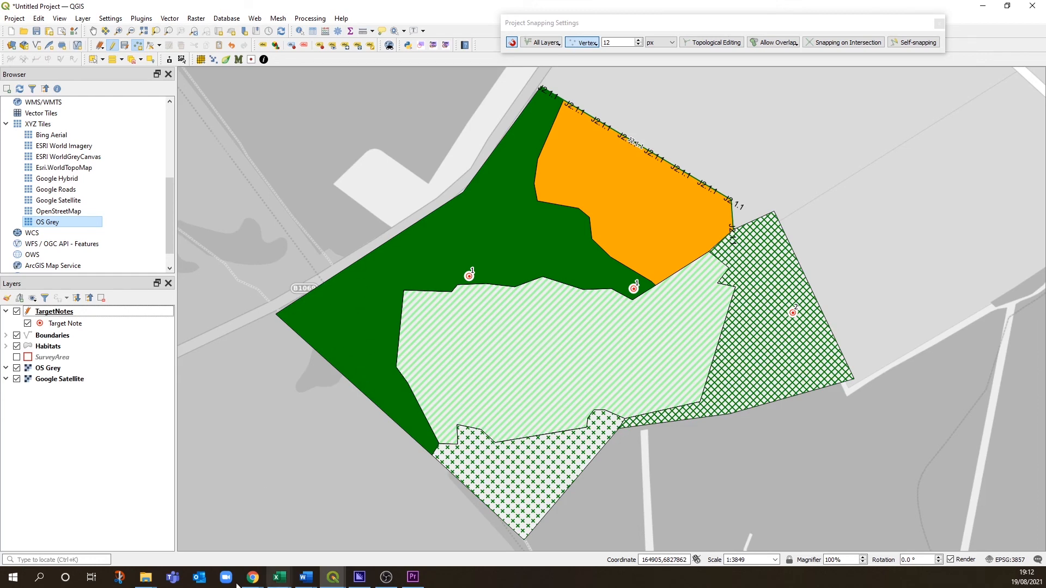
# Switch to Chrome and examine the example habitat survey maps phase2.jpg and Phase-11.jpg
pyautogui.click(258, 577)
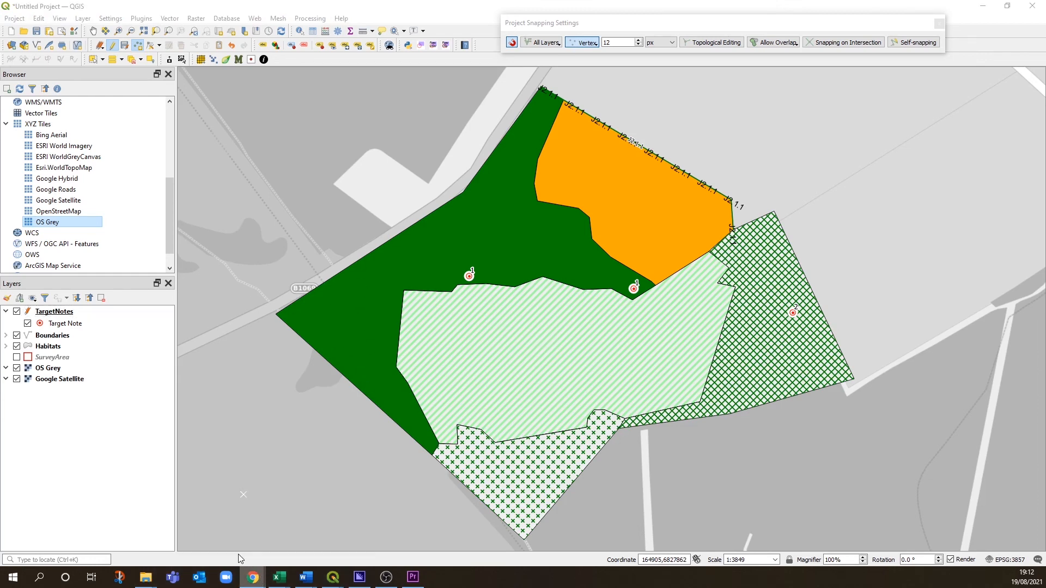
pyautogui.click(193, 526)
pyautogui.click(180, 12)
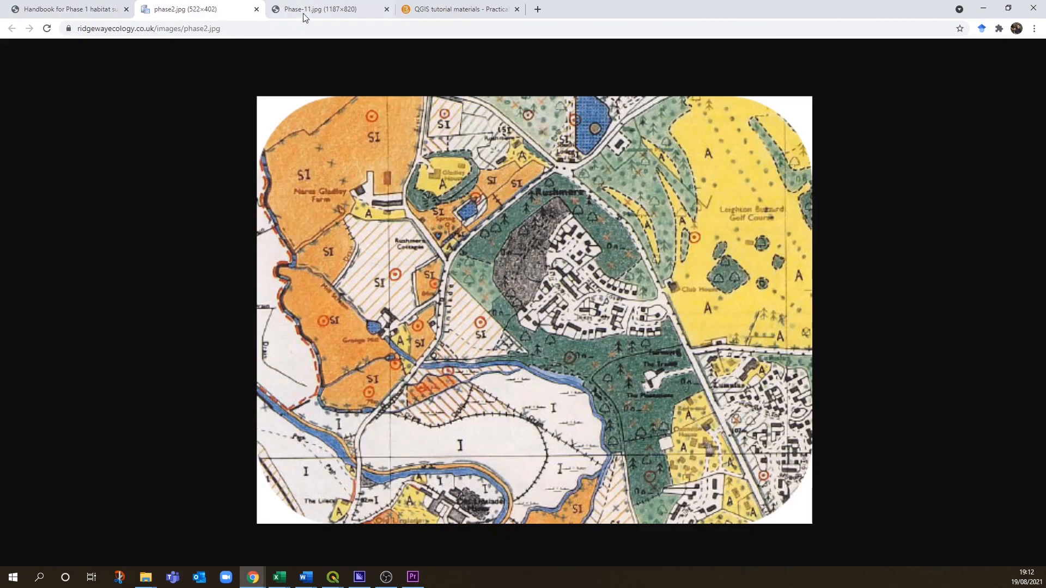
pyautogui.click(327, 16)
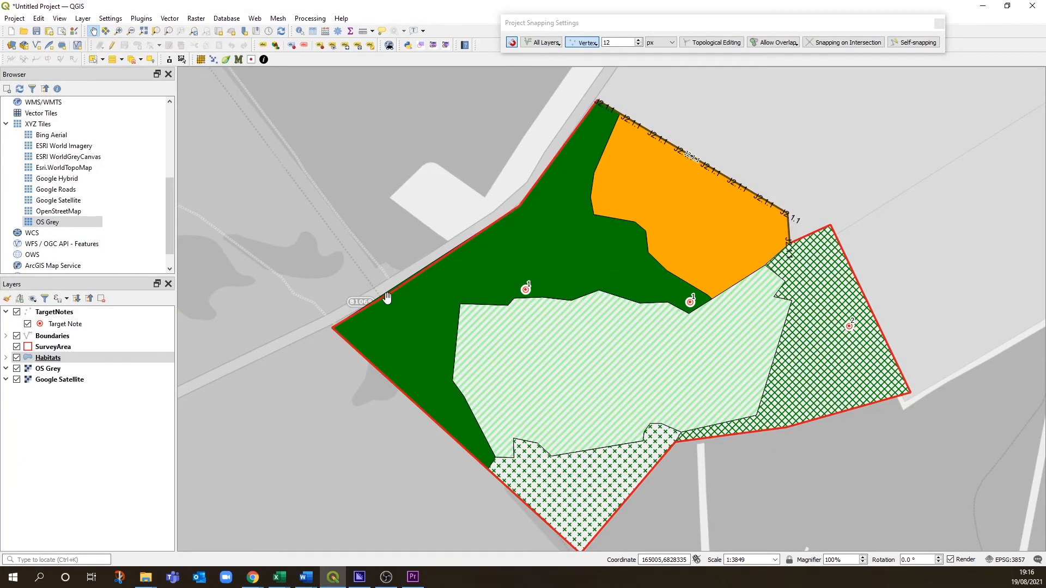
# Return to QGIS and examine the base map around the survey area's western corner at a closer scale
pyautogui.scroll(1, 392, 297)
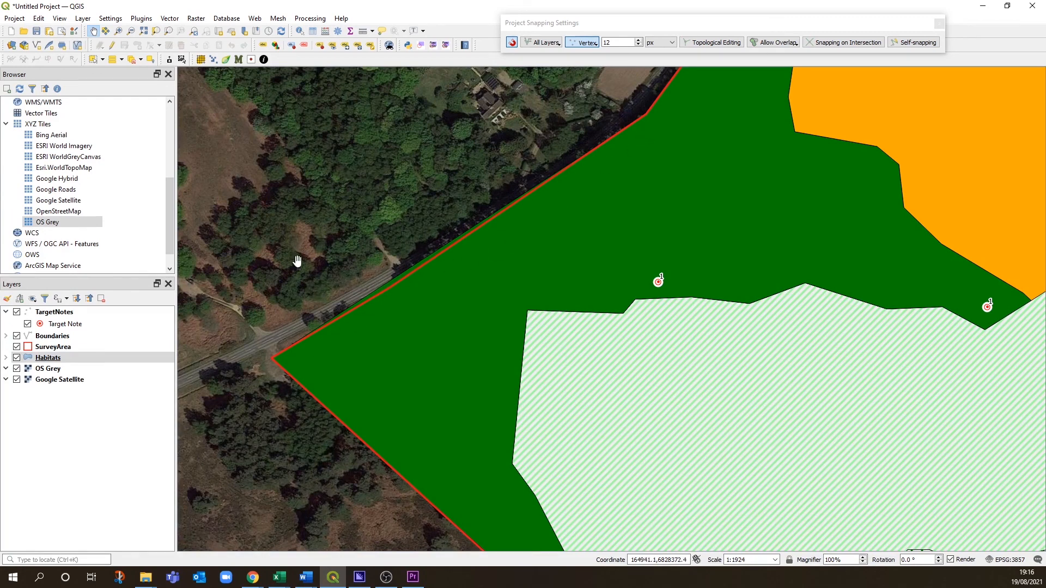
# Adjust the dark green Habitats polygon's vertex on its northwestern edge beside the road with the Vertex Tool and save the layer edits
pyautogui.click(47, 422)
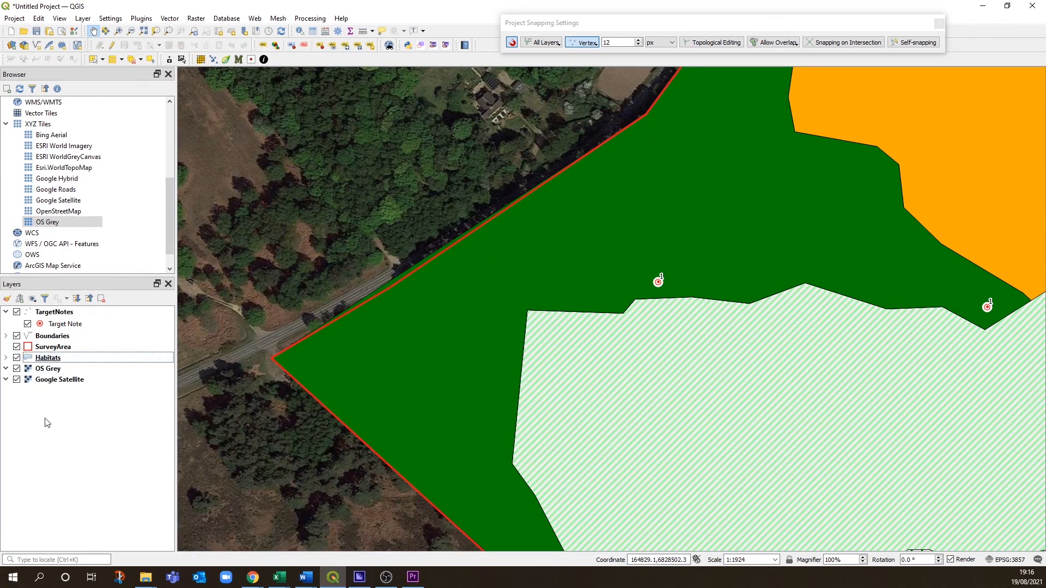
pyautogui.click(49, 360)
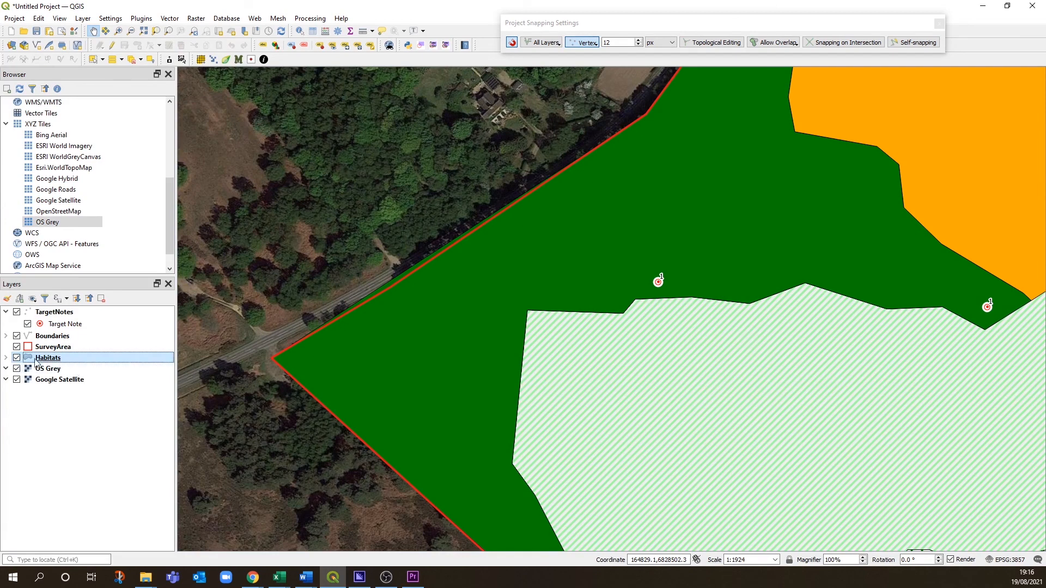
pyautogui.click(112, 45)
pyautogui.click(152, 45)
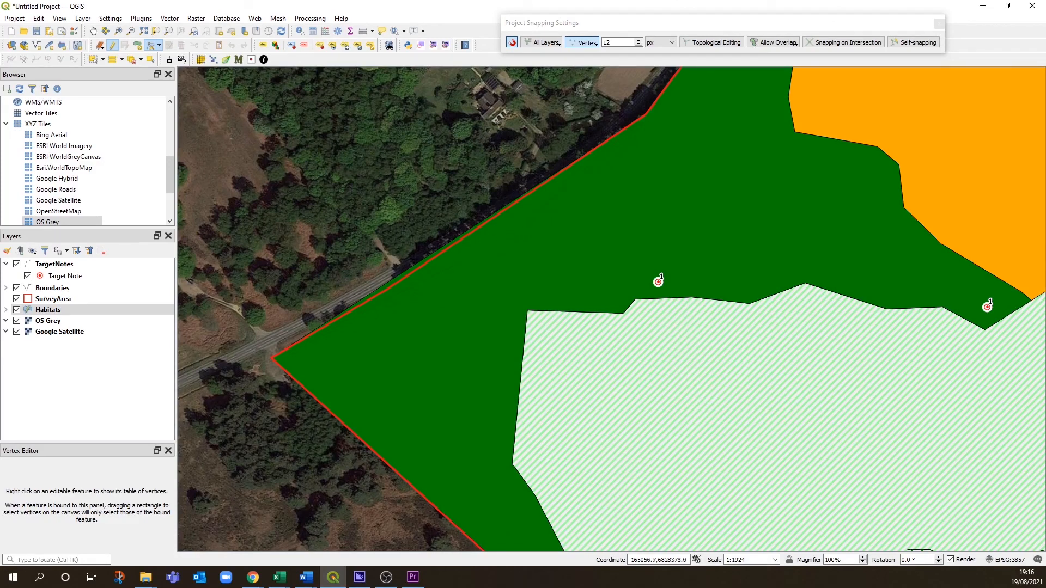
pyautogui.click(389, 288)
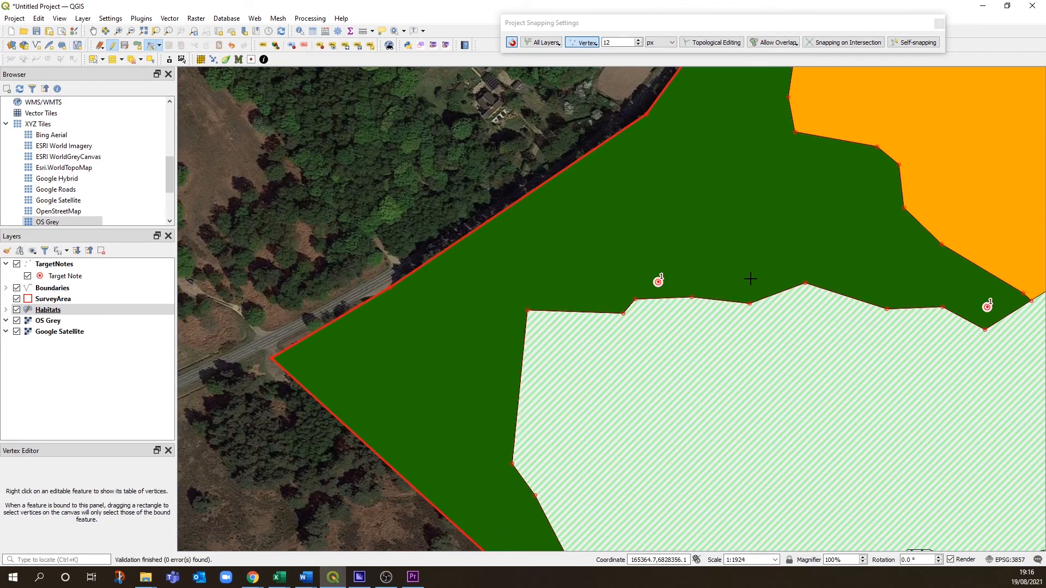
pyautogui.click(111, 49)
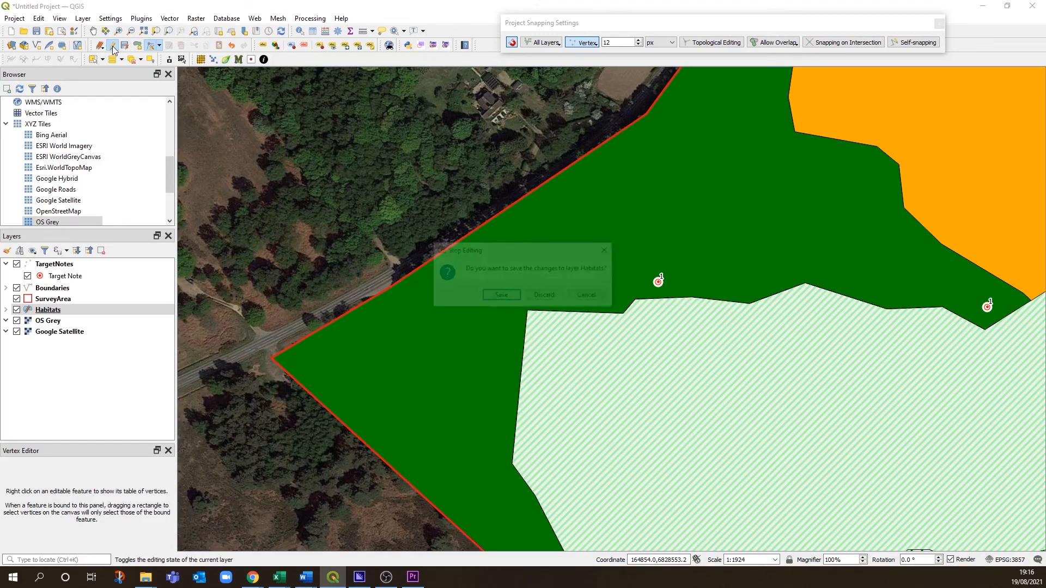
pyautogui.click(501, 296)
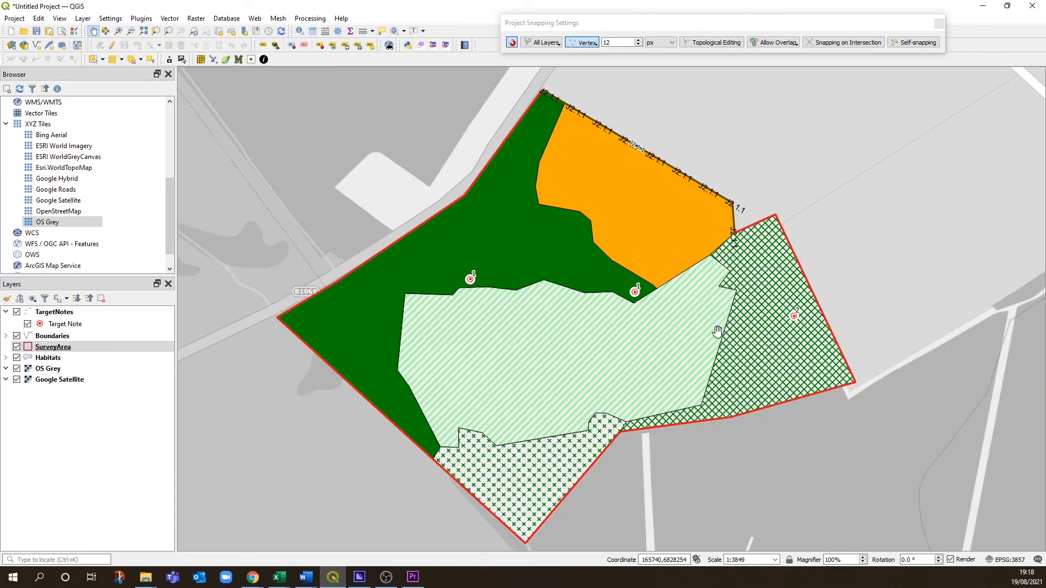
pyautogui.moveTo(718, 322); pyautogui.dragTo(681, 311)
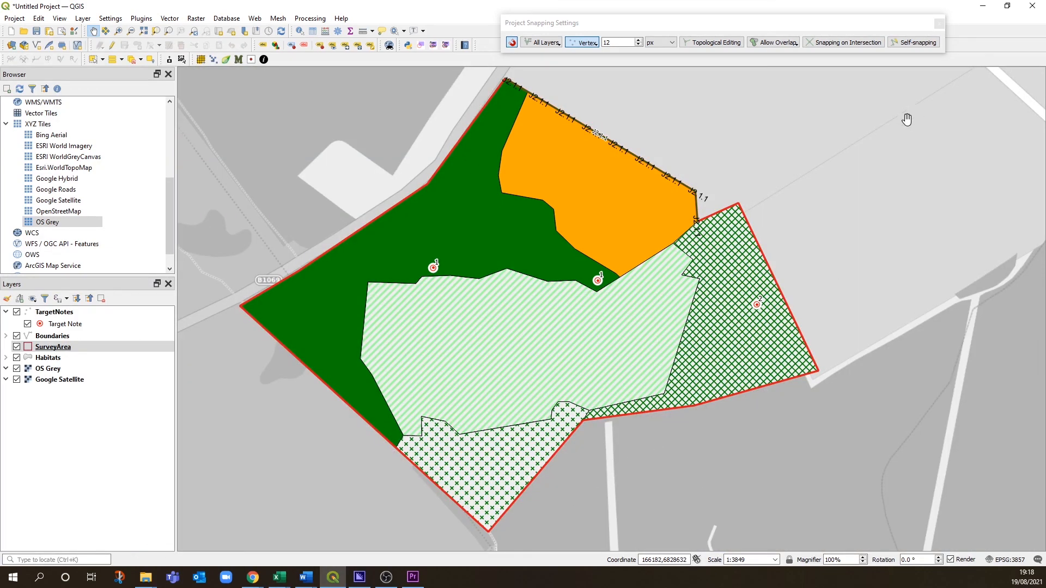
pyautogui.moveTo(650, 308); pyautogui.dragTo(637, 308)
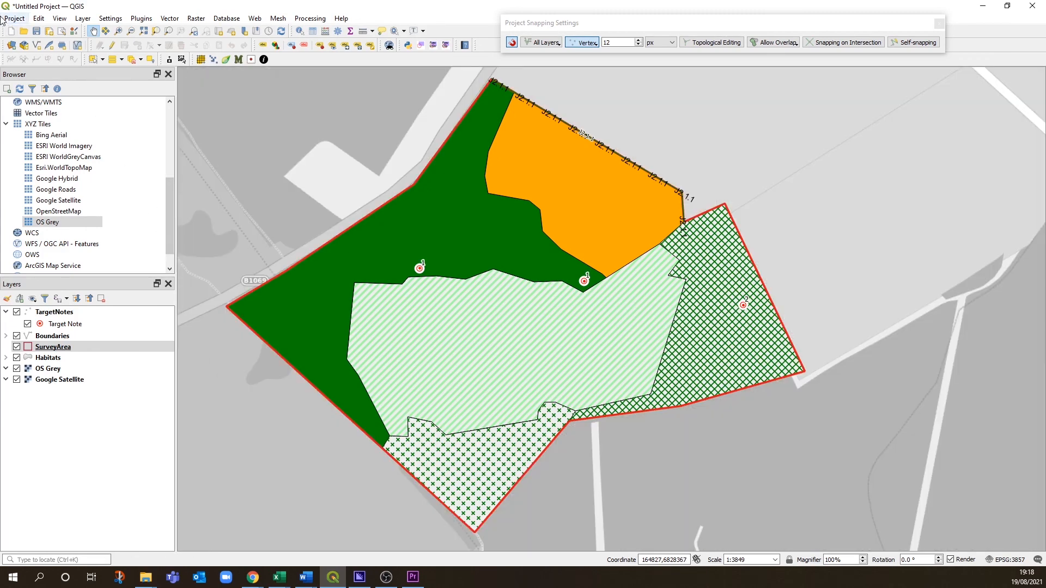
pyautogui.click(7, 19)
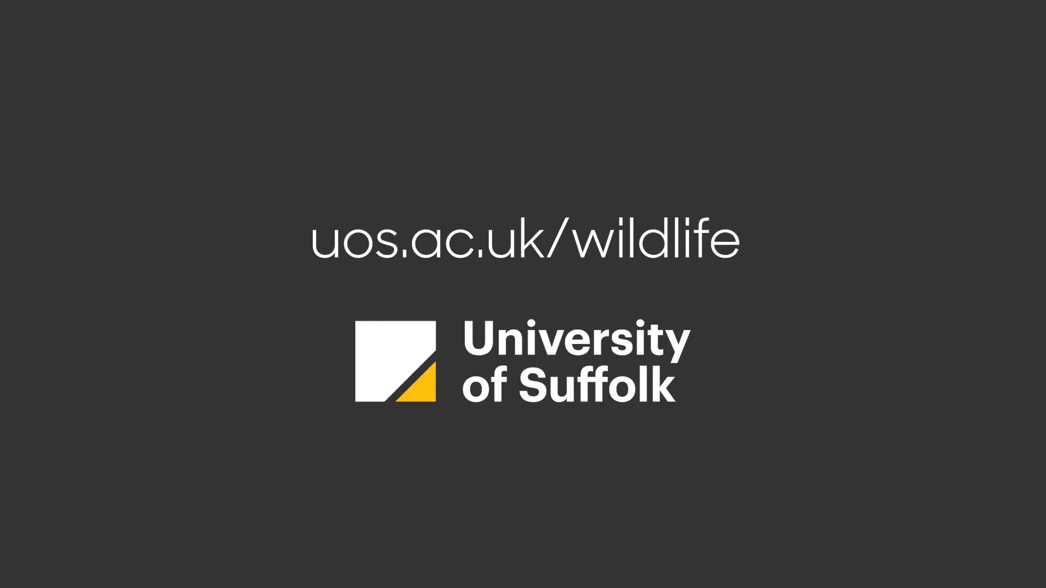